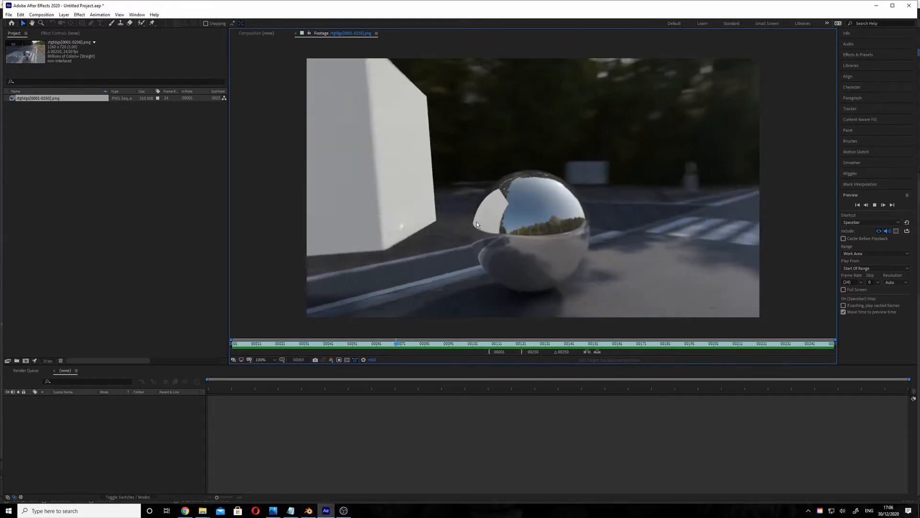
- Play and scrub through the rendered image sequence to review how the sphere and cube sit in the road environment
{"action": "key", "text": "space"}
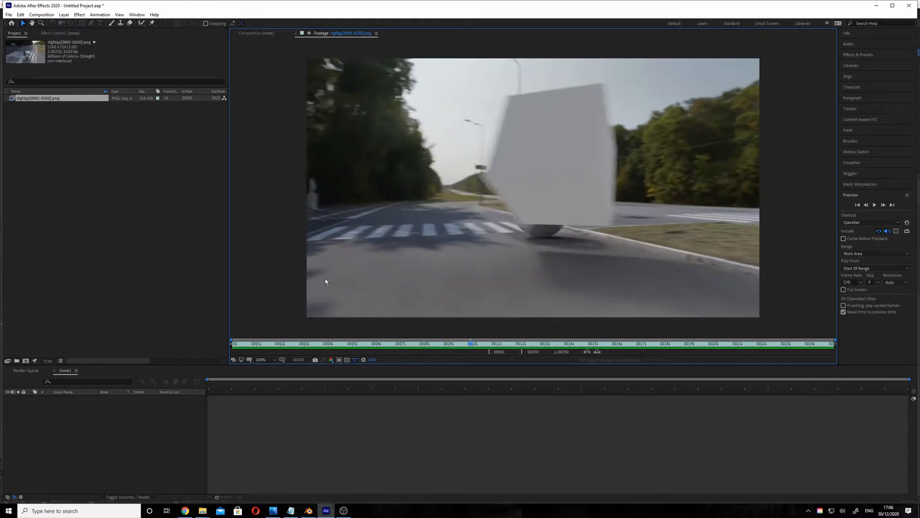
{"action": "left_click", "coordinate": [231, 343]}
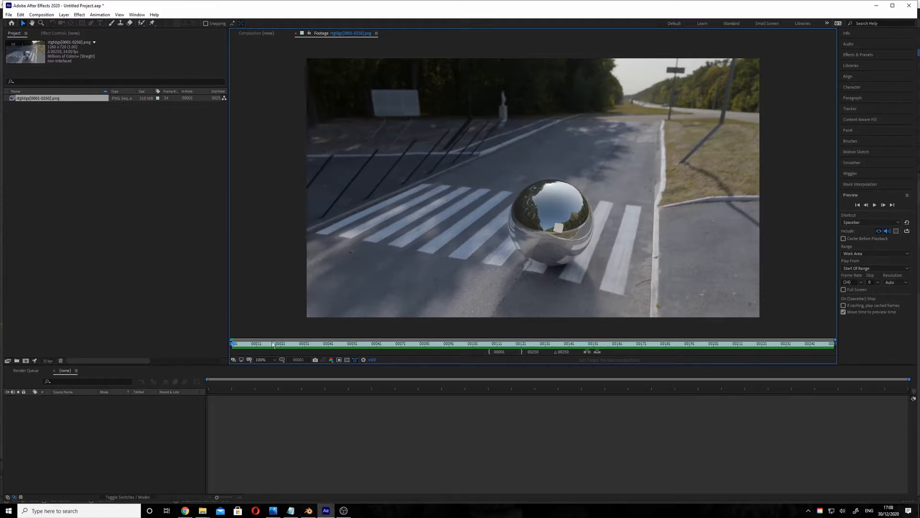
{"action": "left_click_drag", "start_coordinate": [273, 344], "coordinate": [308, 339]}
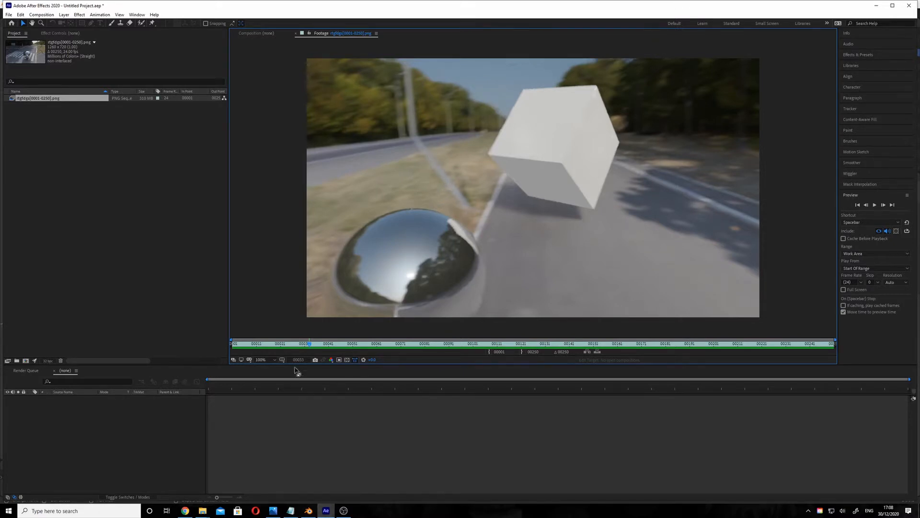
{"action": "left_click_drag", "start_coordinate": [309, 344], "coordinate": [257, 353]}
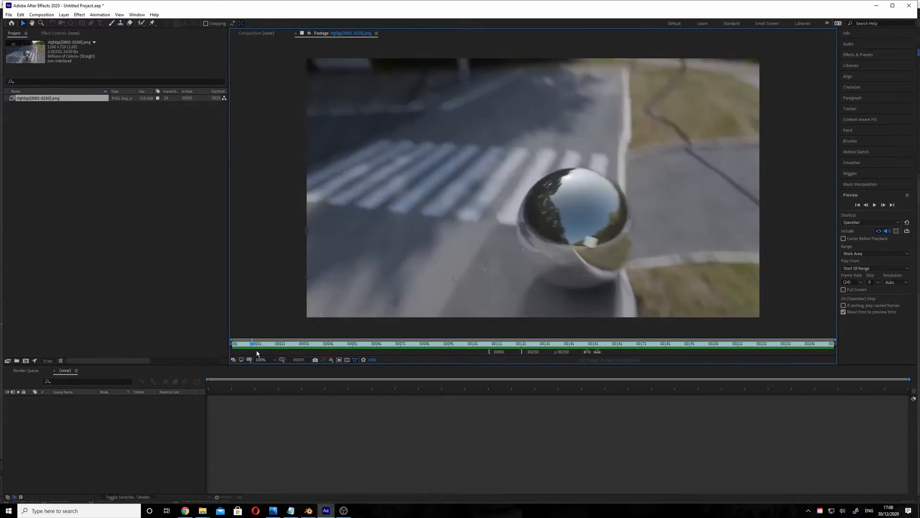
{"action": "key", "text": "space"}
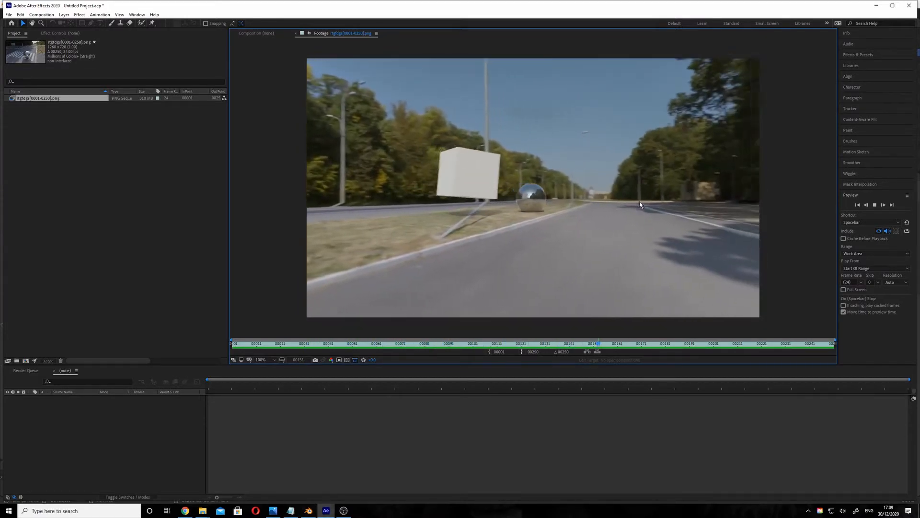
{"action": "key", "text": "space"}
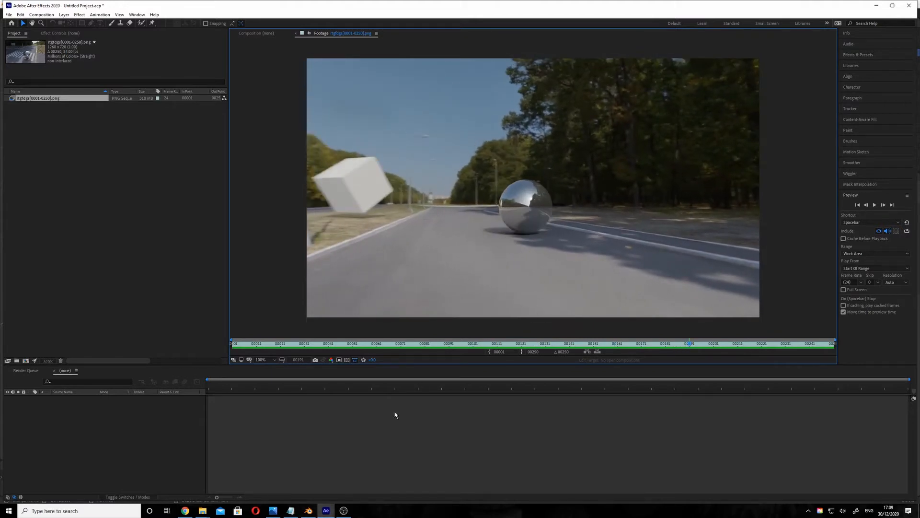
- Switch to Blender and delete the default cube from the scene
{"action": "left_click", "coordinate": [310, 511]}
{"action": "left_click", "coordinate": [363, 341]}
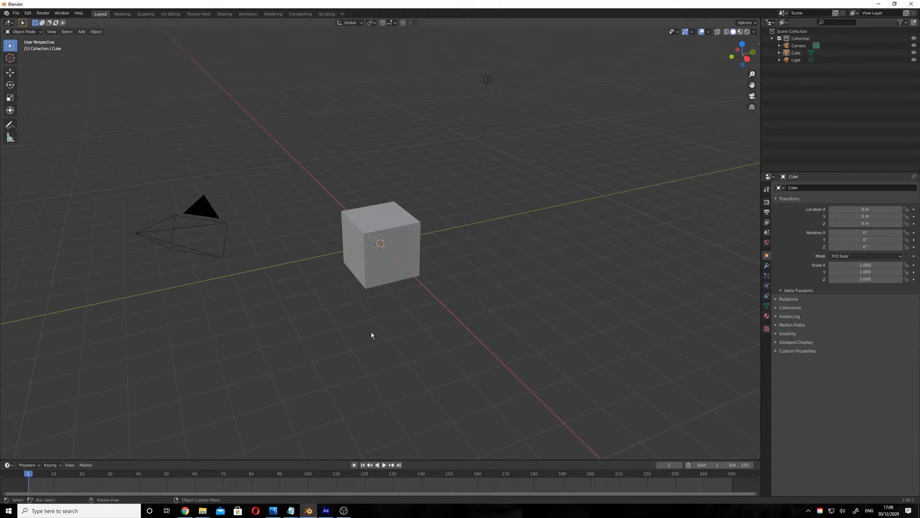
{"action": "left_click", "coordinate": [369, 250]}
{"action": "key", "text": "Delete"}
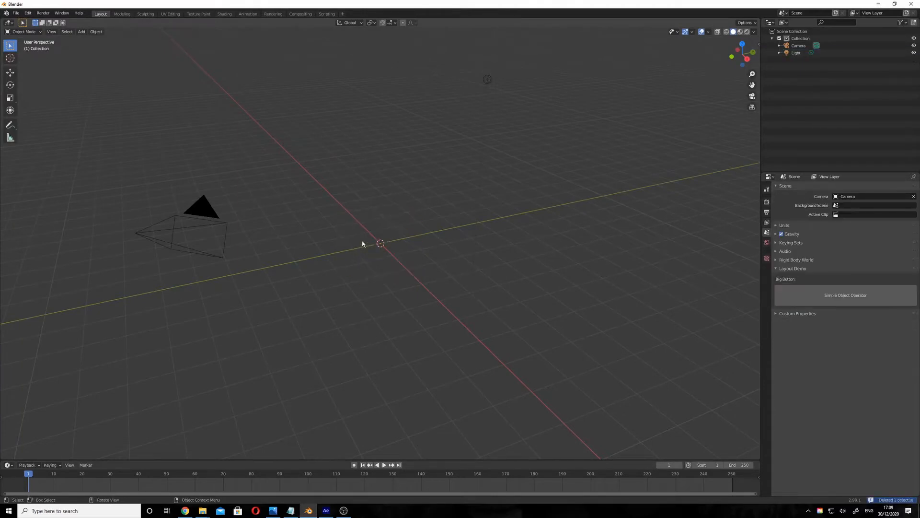
{"action": "key", "text": "shift+a"}
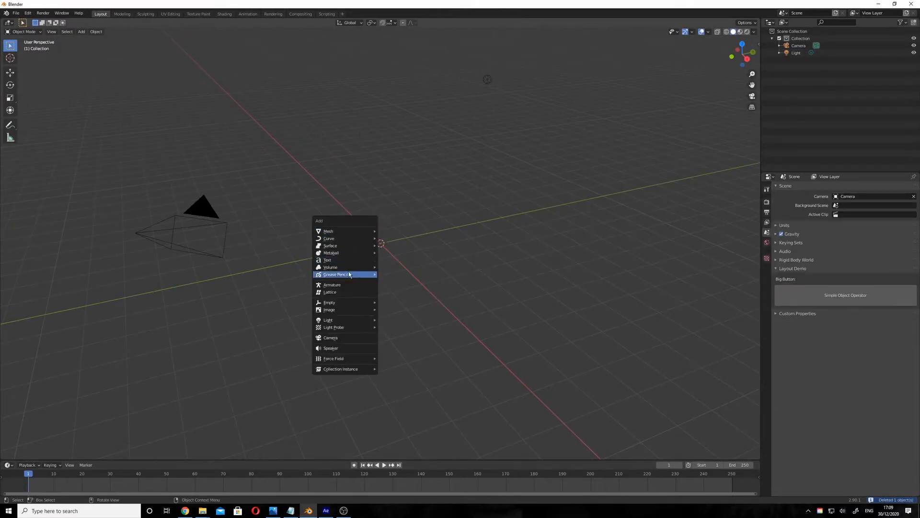
{"action": "left_click", "coordinate": [426, 200]}
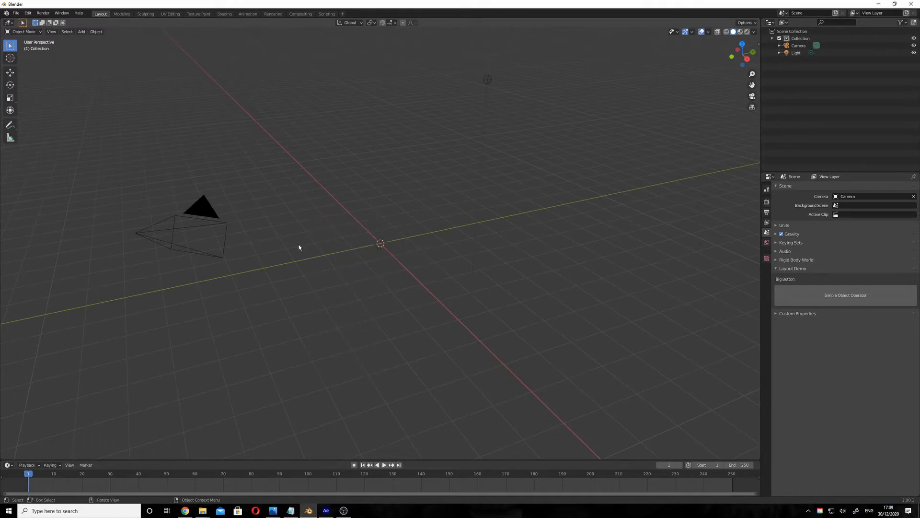
- Switch to After Effects and return the rendered sequence to its first frame to examine the shot
{"action": "left_click", "coordinate": [334, 510]}
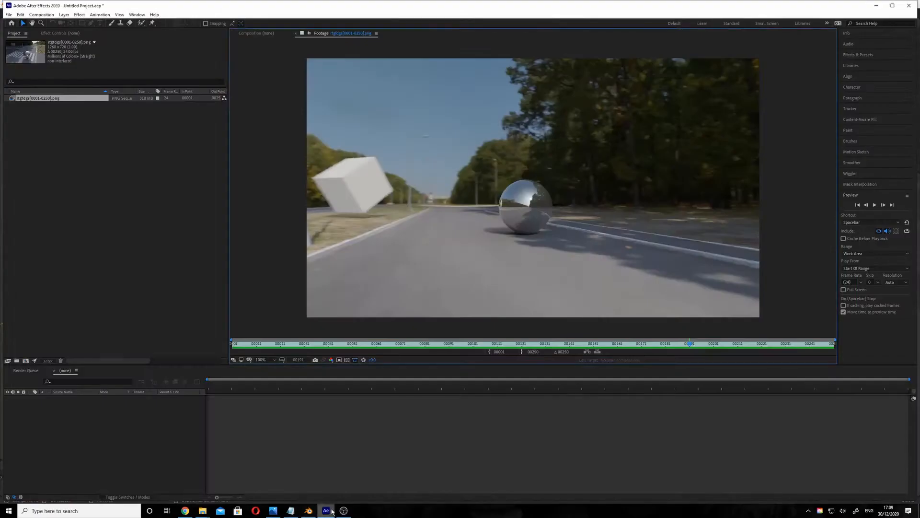
{"action": "left_click_drag", "start_coordinate": [357, 348], "coordinate": [231, 354]}
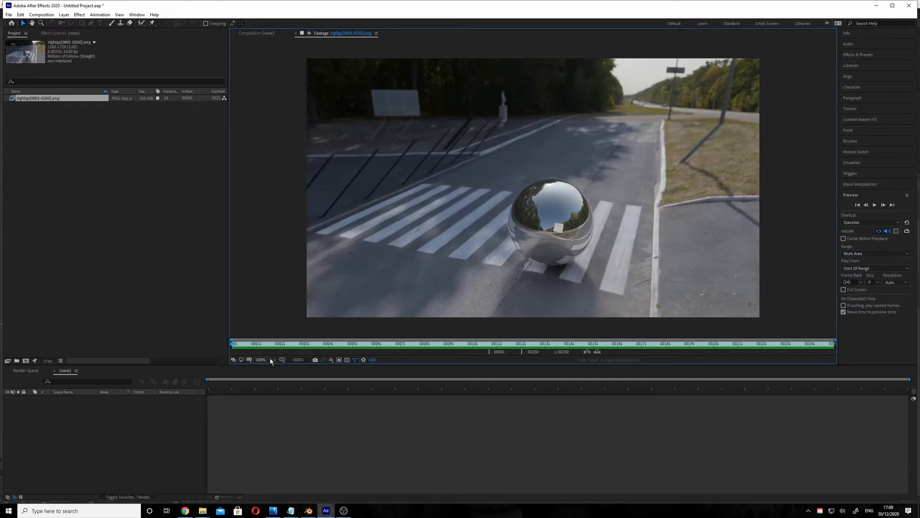
{"action": "left_click_drag", "start_coordinate": [248, 350], "coordinate": [256, 347]}
{"action": "left_click", "coordinate": [343, 511]}
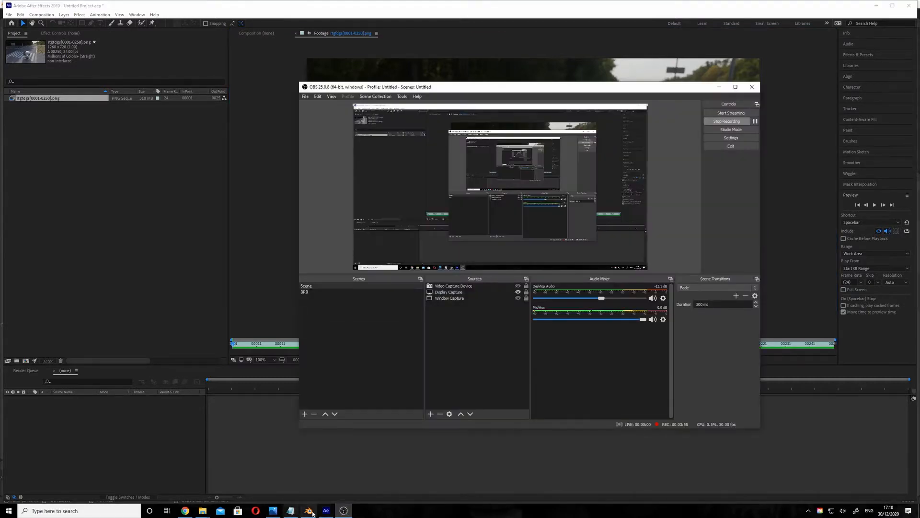
- Switch to Blender and add a UV sphere mesh to the scene
{"action": "left_click", "coordinate": [309, 511]}
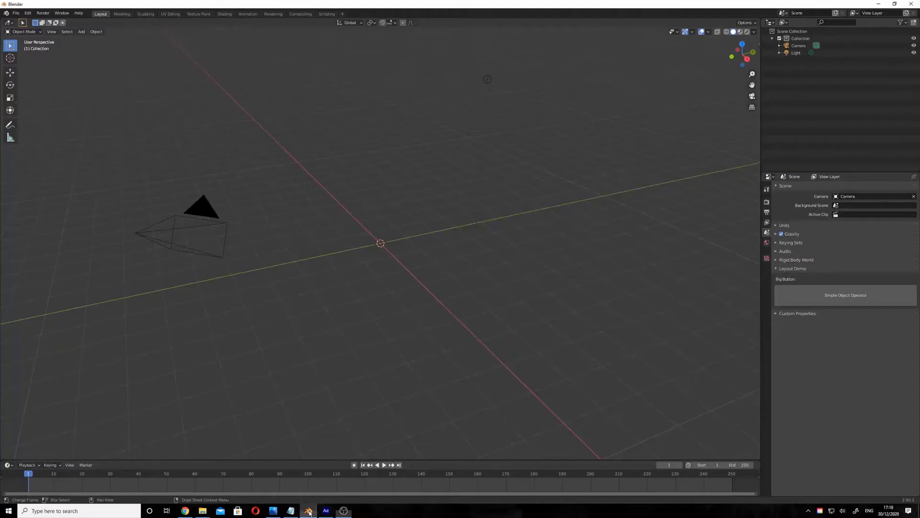
{"action": "key", "text": "shift+a"}
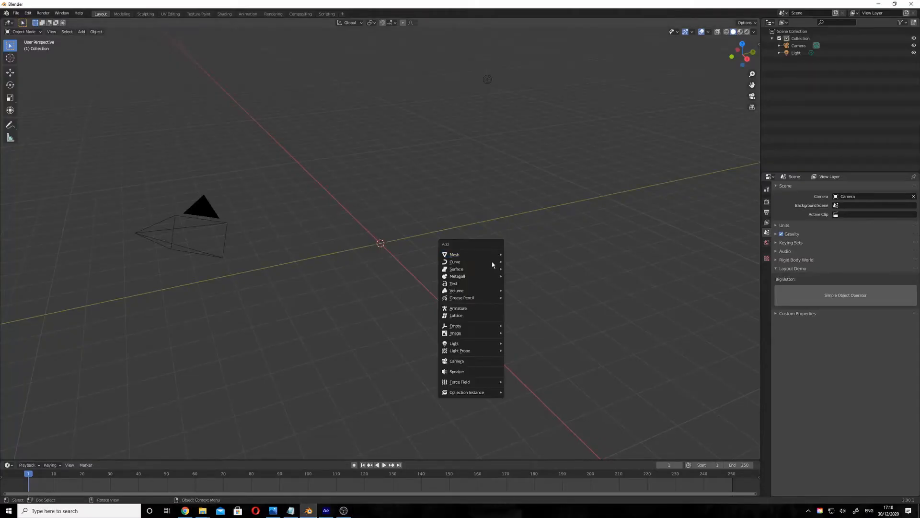
{"action": "mouse_move", "coordinate": [493, 254]}
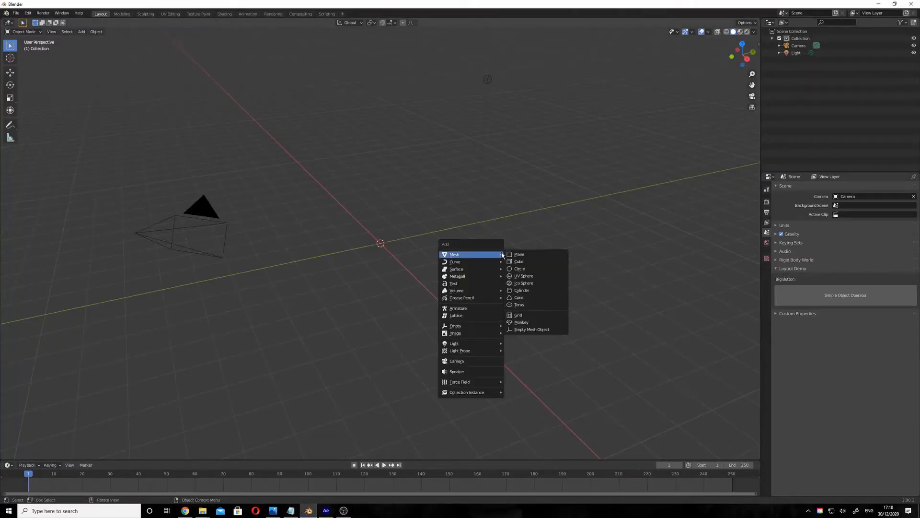
{"action": "left_click", "coordinate": [540, 276]}
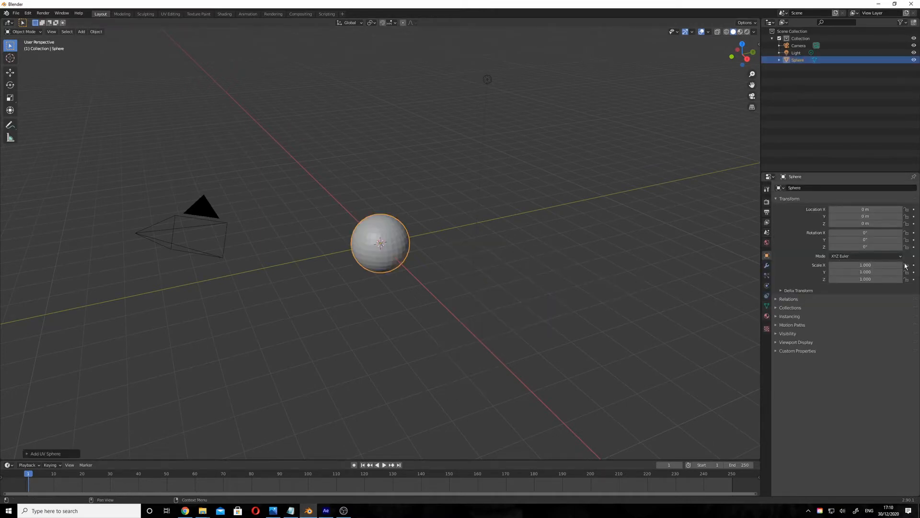
- Set the new sphere's scale to 50 on the X, Y and Z axes
{"action": "left_click", "coordinate": [862, 264]}
{"action": "type", "text": "1.0"}
{"action": "type", "text": "5"}
{"action": "type", "text": "0"}
{"action": "key", "text": "Tab"}
{"action": "type", "text": "5"}
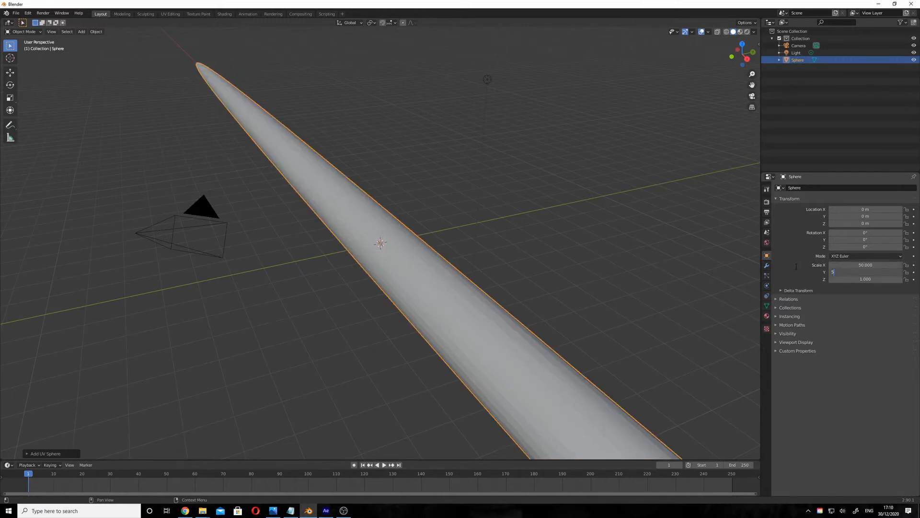
{"action": "key", "text": "Tab"}
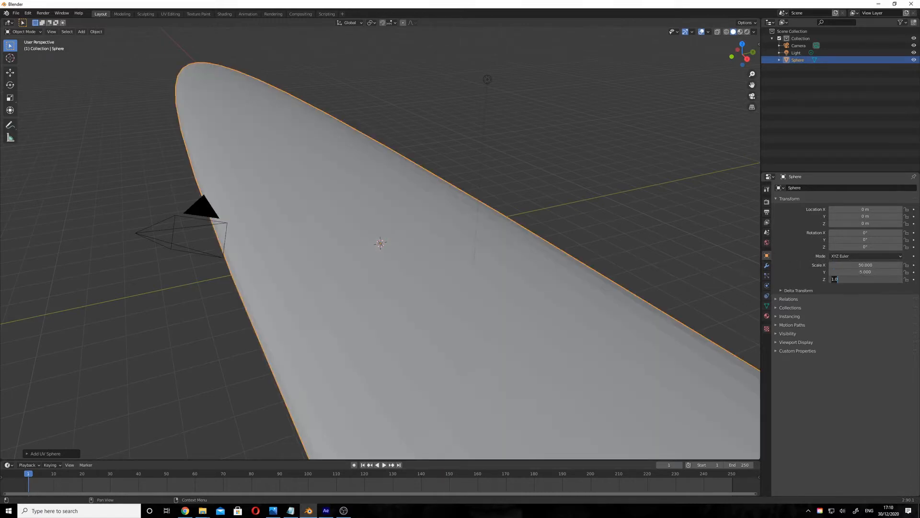
{"action": "key", "text": "Return"}
{"action": "left_click", "coordinate": [858, 271]}
{"action": "type", "text": "50"}
{"action": "key", "text": "Tab"}
{"action": "type", "text": "5"}
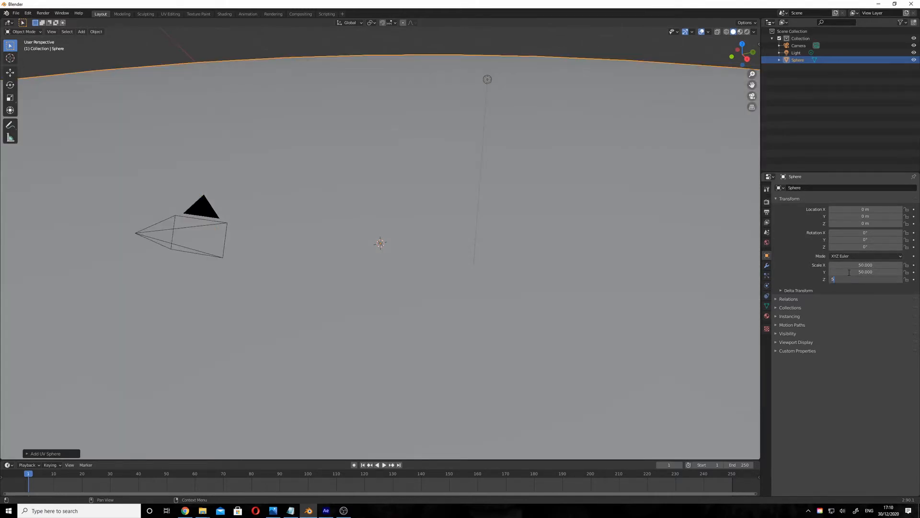
{"action": "type", "text": "0"}
{"action": "key", "text": "Tab"}
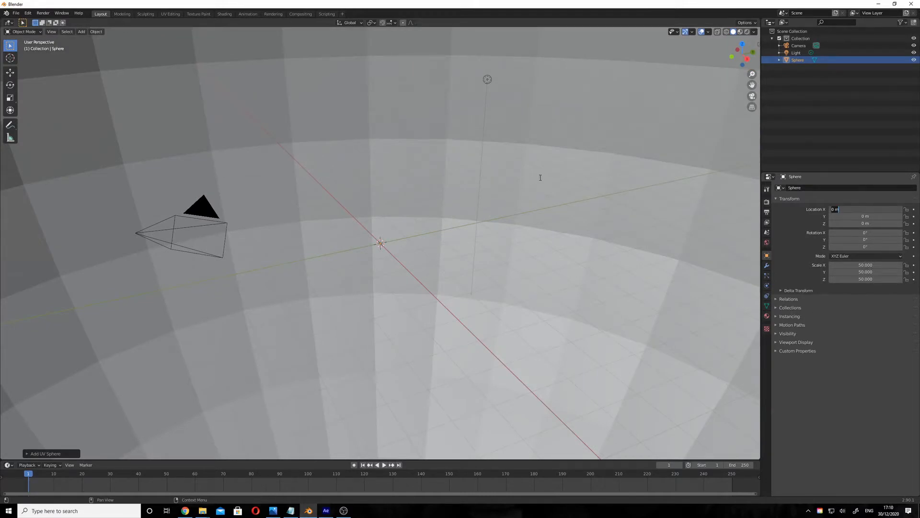
- Give the UV sphere 100 segments and 50 rings in its creation settings
{"action": "left_click", "coordinate": [27, 453]}
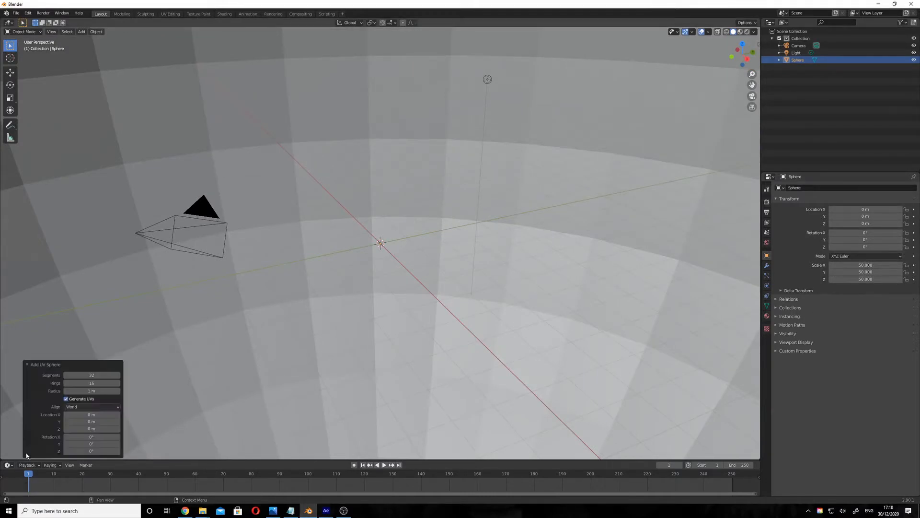
{"action": "double_click", "coordinate": [75, 376]}
{"action": "type", "text": "100"}
{"action": "double_click", "coordinate": [69, 383]}
{"action": "type", "text": "5"}
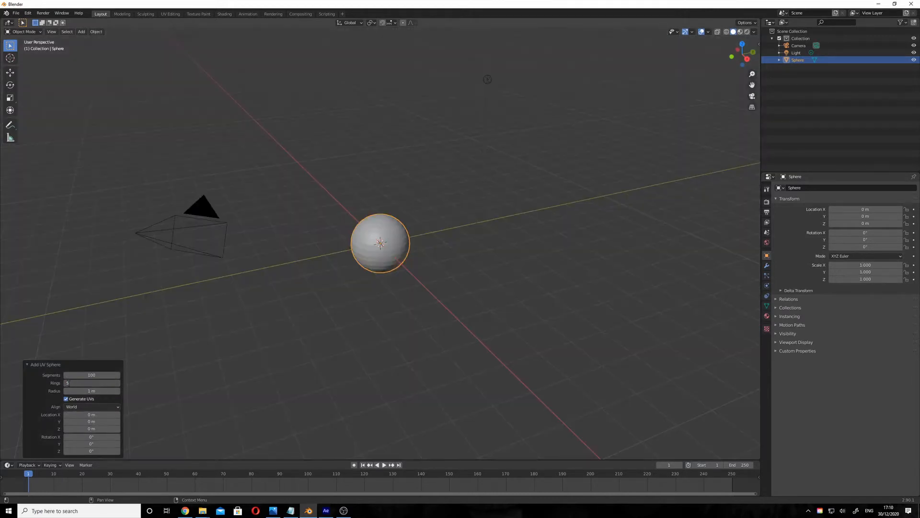
{"action": "type", "text": "0"}
{"action": "key", "text": "Return"}
{"action": "left_click", "coordinate": [456, 290]}
{"action": "left_click", "coordinate": [148, 223]}
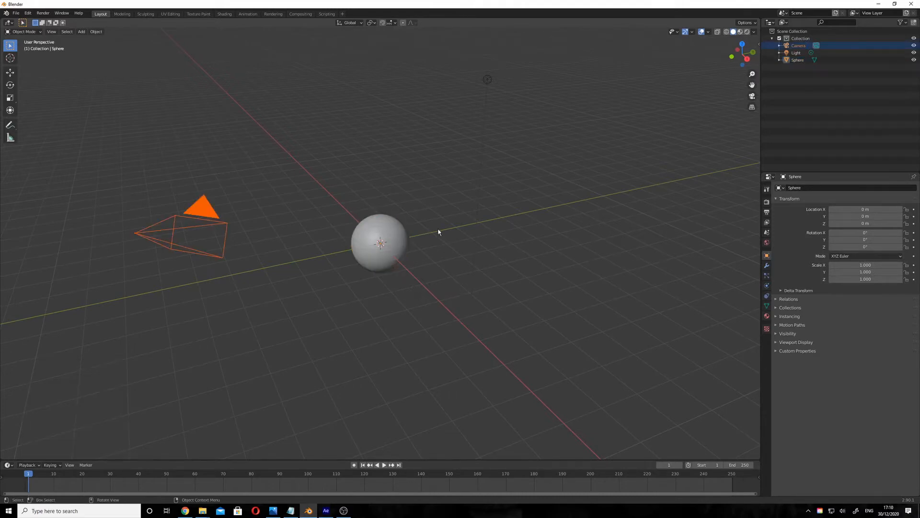
- Select the higher-resolution sphere and scale it to 50 on the X, Y and Z axes
{"action": "left_click", "coordinate": [392, 231]}
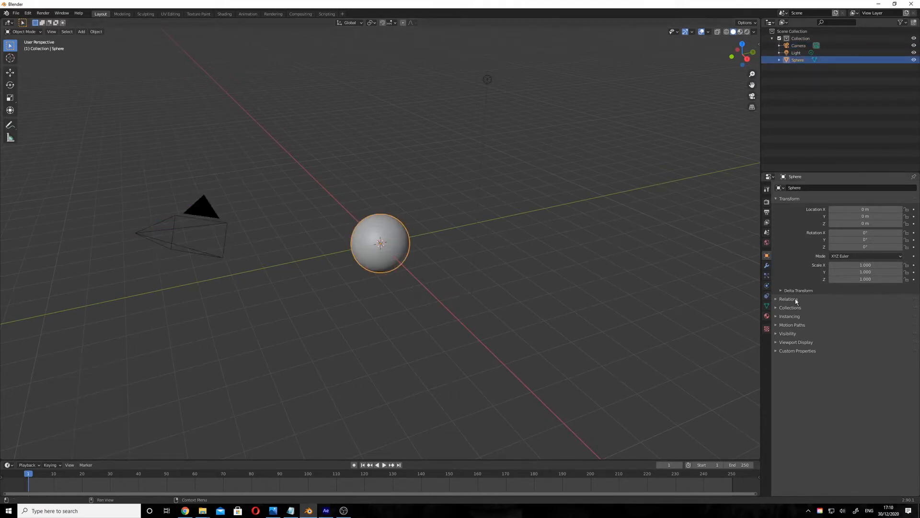
{"action": "double_click", "coordinate": [865, 264]}
{"action": "type", "text": "1.050"}
{"action": "key", "text": "Tab"}
{"action": "type", "text": "5"}
{"action": "key", "text": "Tab"}
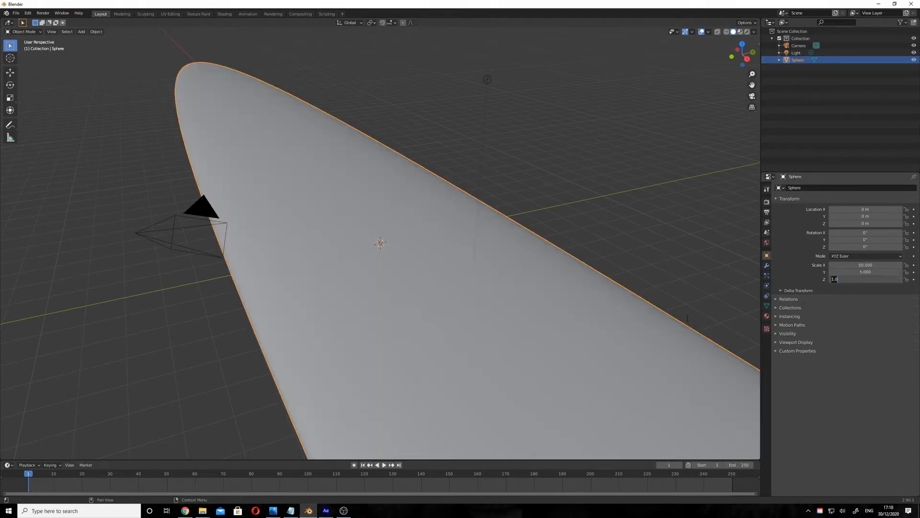
{"action": "left_click", "coordinate": [881, 268]}
{"action": "left_click", "coordinate": [879, 272]}
{"action": "type", "text": "50"}
{"action": "key", "text": "Tab"}
{"action": "type", "text": "50"}
{"action": "key", "text": "Tab"}
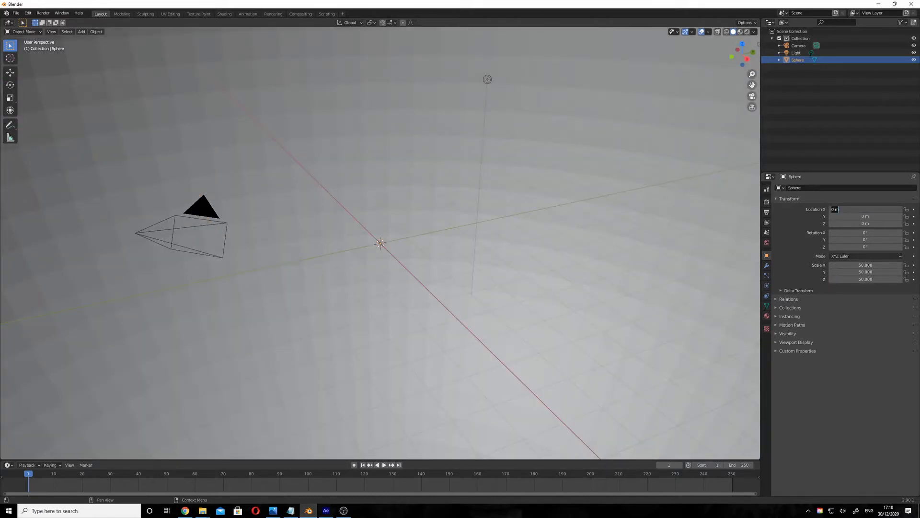
- Select the camera and set its X, Y and Z location to 0 m
{"action": "double_click", "coordinate": [799, 46]}
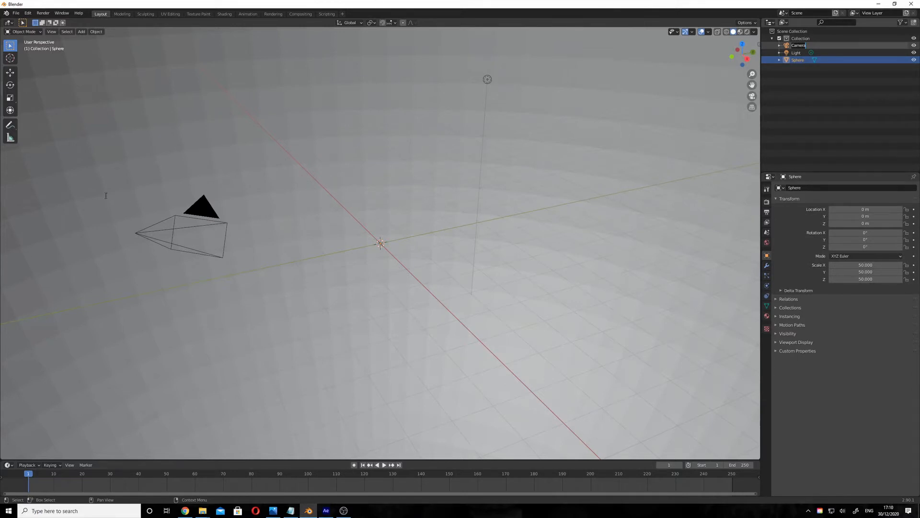
{"action": "left_click", "coordinate": [795, 104]}
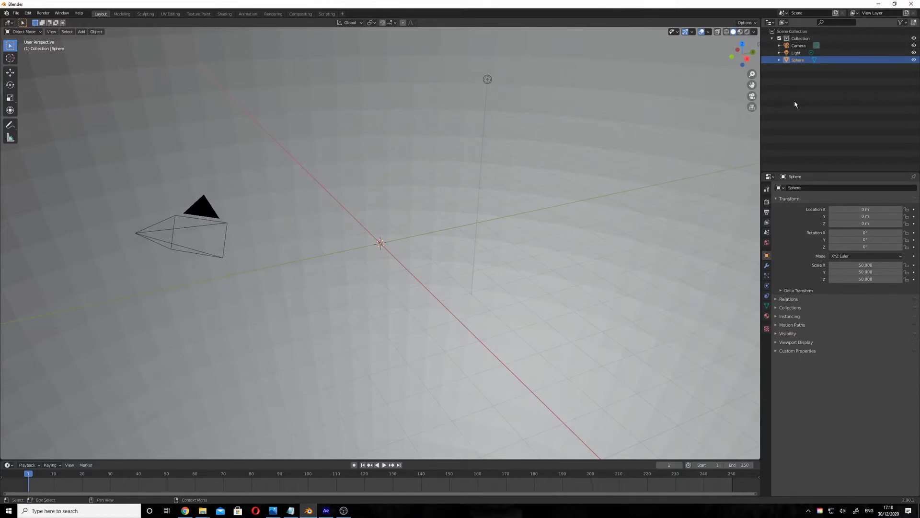
{"action": "left_click", "coordinate": [790, 45]}
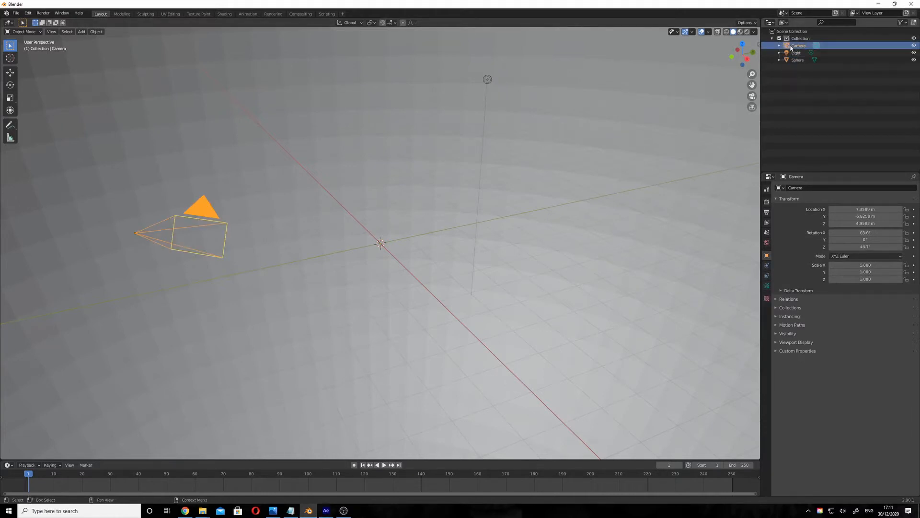
{"action": "left_click", "coordinate": [860, 209]}
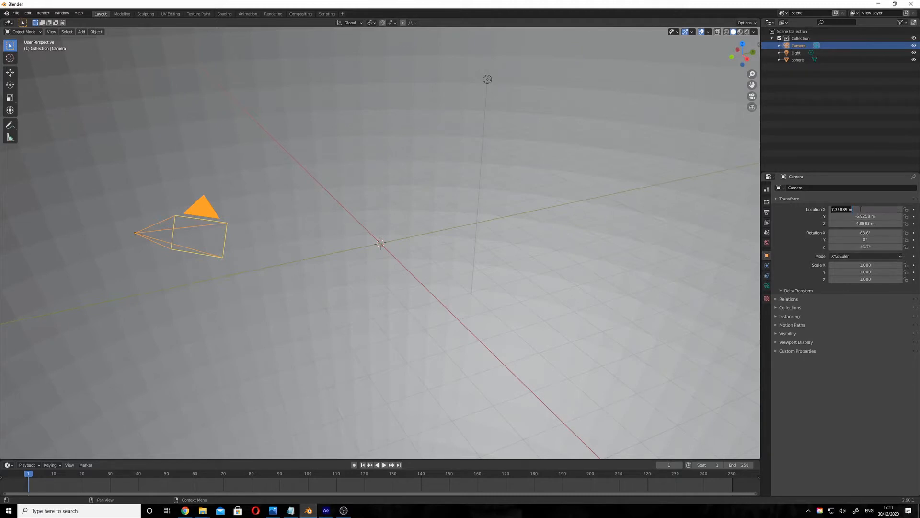
{"action": "type", "text": "0"}
{"action": "key", "text": "Tab"}
{"action": "type", "text": "0"}
{"action": "key", "text": "Tab"}
{"action": "type", "text": "0"}
{"action": "key", "text": "Tab"}
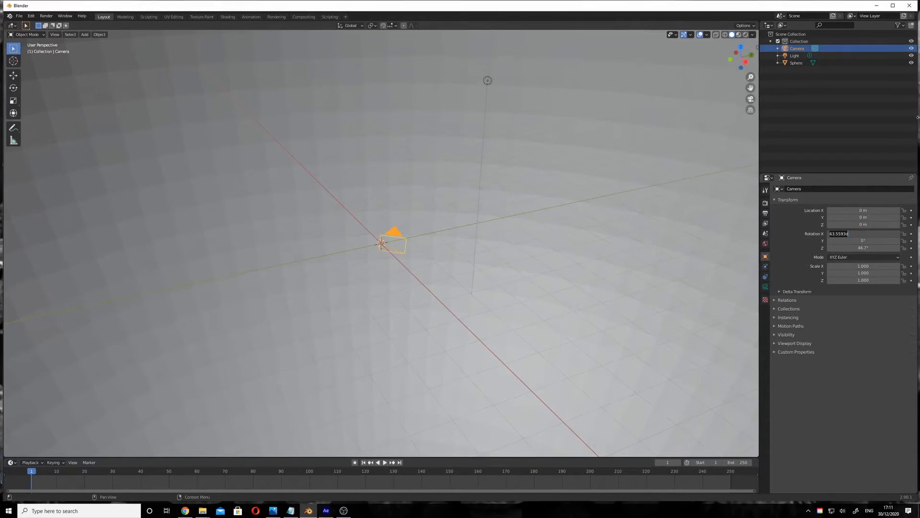
{"action": "left_click", "coordinate": [898, 8]}
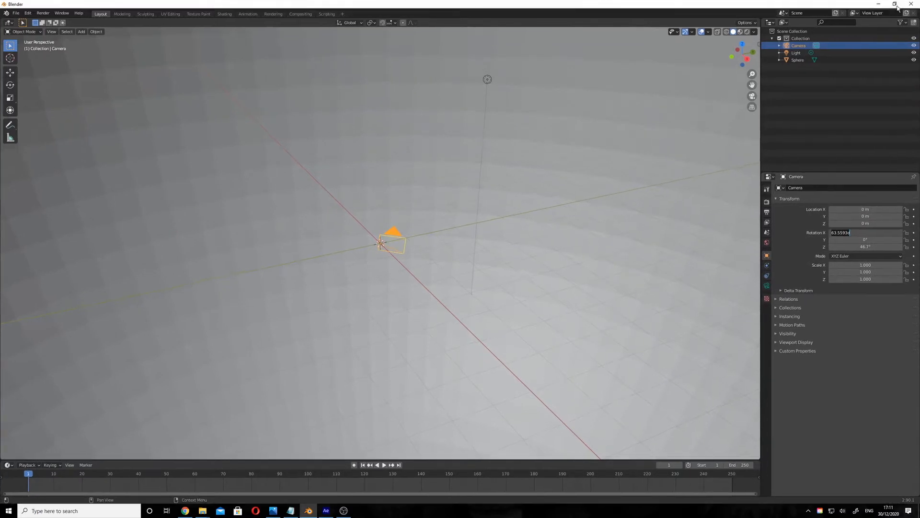
- Lock the camera's X and Y location and enter 0 for its Z location
{"action": "left_click", "coordinate": [908, 212]}
{"action": "left_click", "coordinate": [907, 210]}
{"action": "left_click", "coordinate": [906, 216]}
{"action": "left_click", "coordinate": [901, 223]}
{"action": "left_click", "coordinate": [858, 224]}
{"action": "type", "text": "0"}
{"action": "key", "text": "Return"}
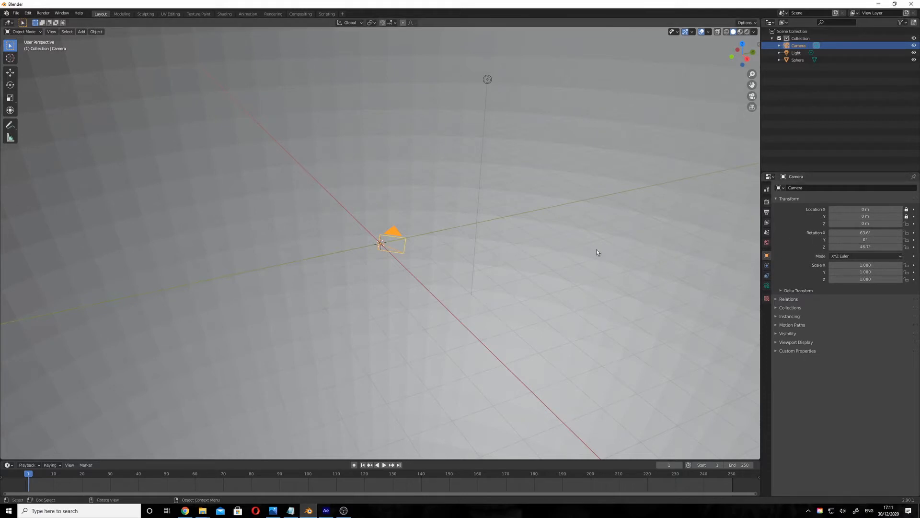
- Switch to the right orthographic view with the whole sphere in frame and display the scene as wireframe
{"action": "left_click", "coordinate": [747, 58]}
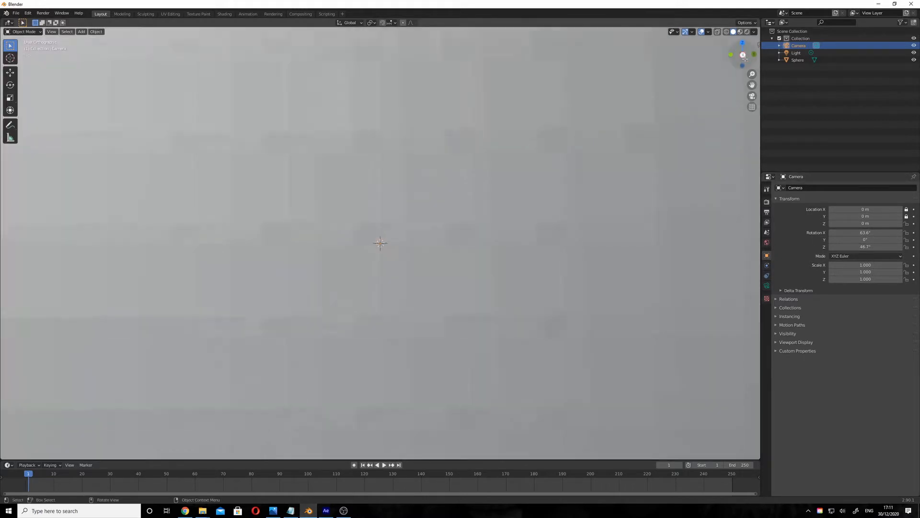
{"action": "scroll", "coordinate": [618, 170], "scroll_direction": "down", "scroll_amount": 4}
{"action": "scroll", "coordinate": [605, 179], "scroll_direction": "down", "scroll_amount": 2}
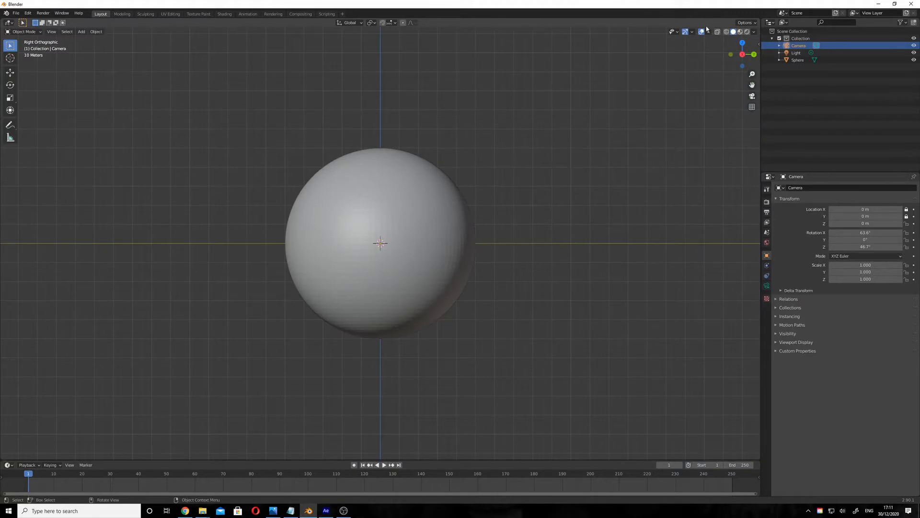
{"action": "left_click", "coordinate": [727, 31]}
{"action": "scroll", "coordinate": [308, 292], "scroll_direction": "down", "scroll_amount": 1}
{"action": "scroll", "coordinate": [309, 288], "scroll_direction": "up", "scroll_amount": 4}
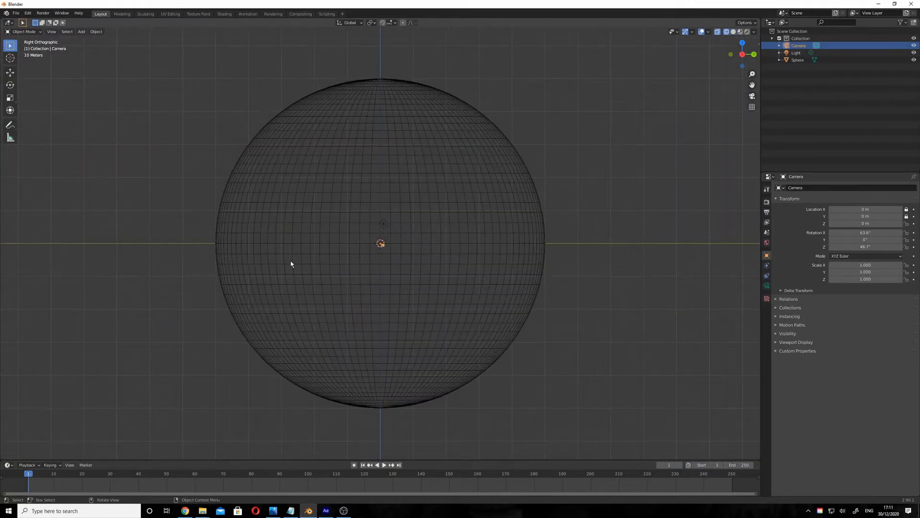
- Add a cube and move it about 52 m along Y, just outside the sphere near the horizontal axis
{"action": "key", "text": "shift+a"}
{"action": "mouse_move", "coordinate": [120, 130]}
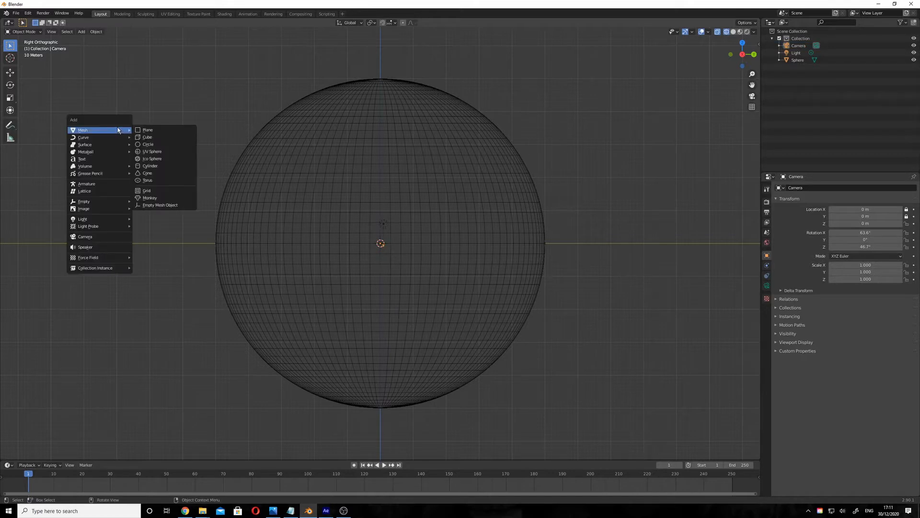
{"action": "left_click", "coordinate": [157, 137]}
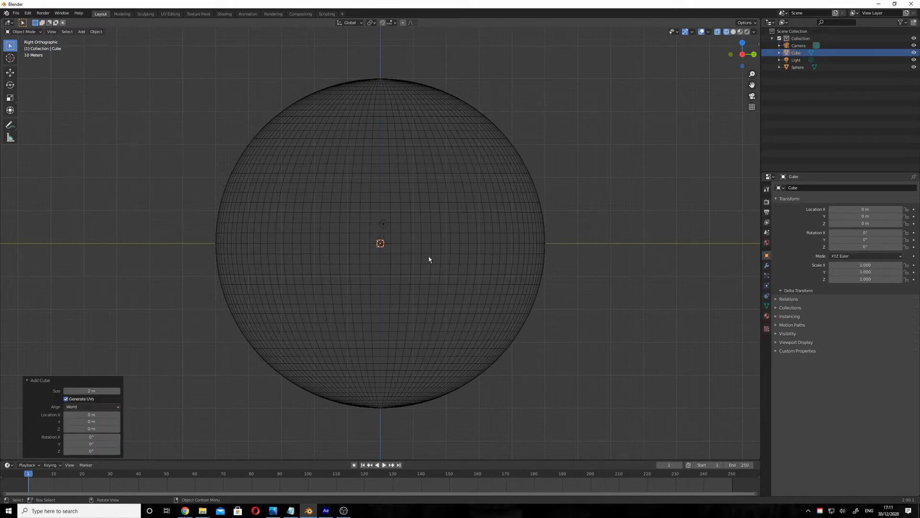
{"action": "key", "text": "g"}
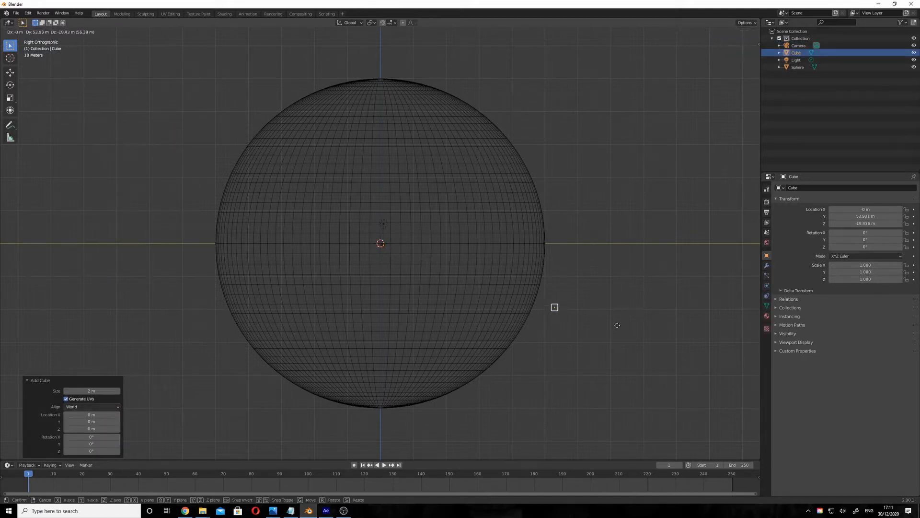
{"action": "left_click", "coordinate": [614, 266]}
{"action": "scroll", "coordinate": [580, 268], "scroll_direction": "up", "scroll_amount": 2}
{"action": "scroll", "coordinate": [551, 273], "scroll_direction": "down", "scroll_amount": 2}
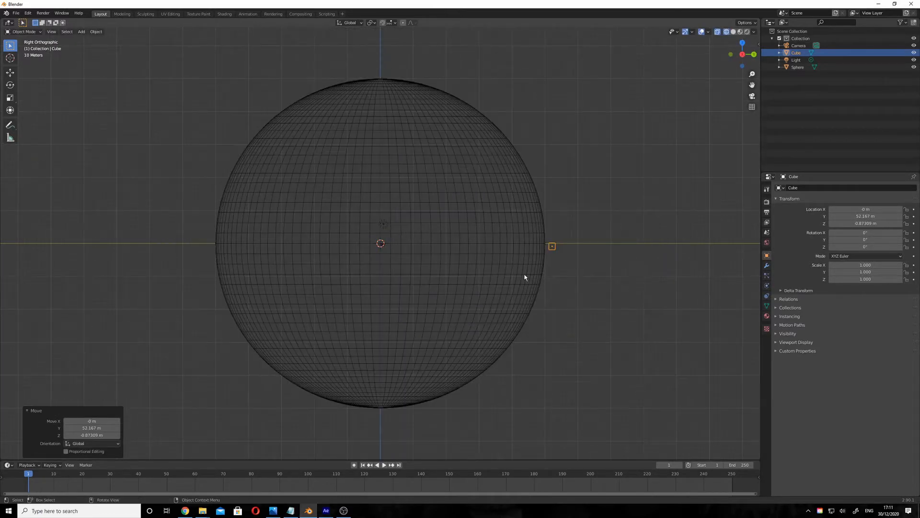
- Enter Edit Mode on the sphere and box-select all its vertices below the horizontal centre line
{"action": "left_click", "coordinate": [525, 277]}
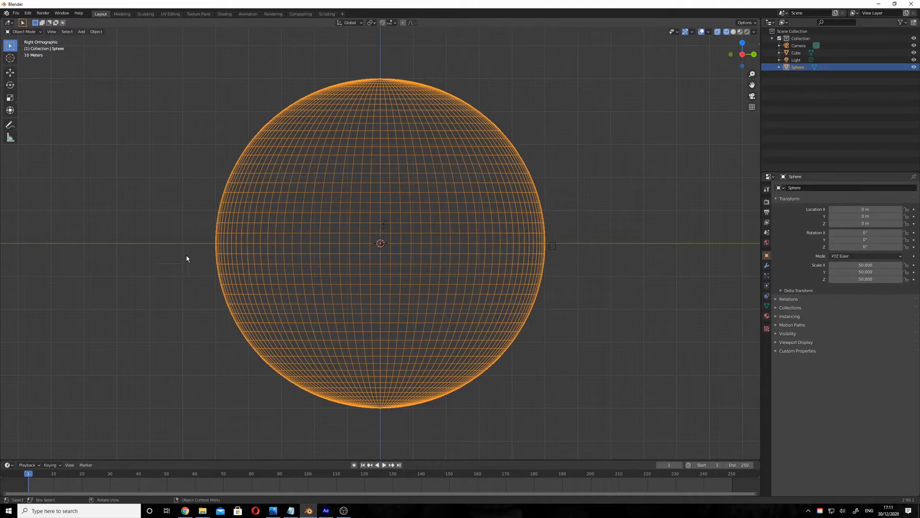
{"action": "key", "text": "Tab"}
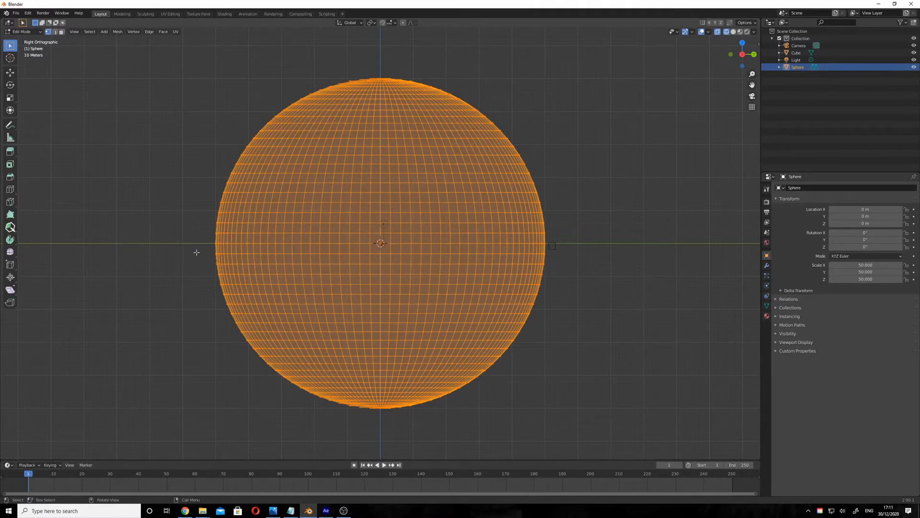
{"action": "key", "text": "b"}
{"action": "left_click_drag", "start_coordinate": [192, 249], "coordinate": [639, 477]}
{"action": "left_click", "coordinate": [189, 274]}
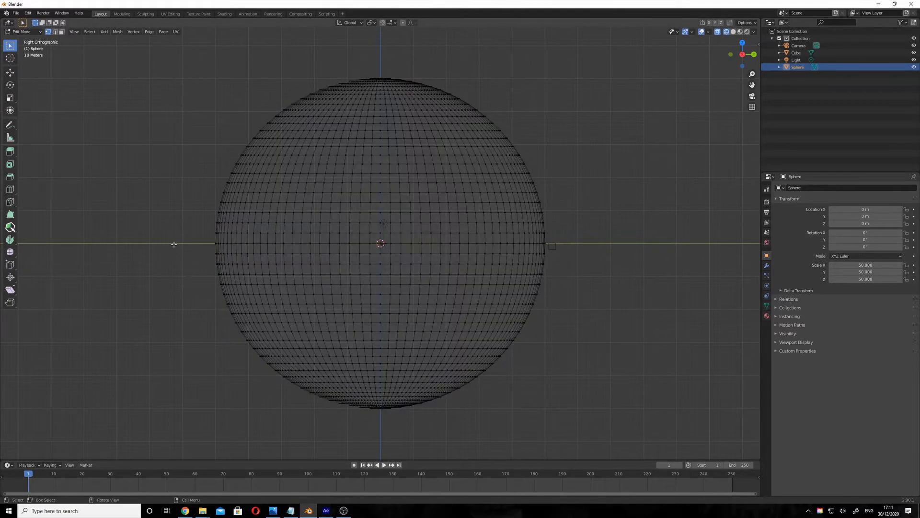
{"action": "key", "text": "b"}
{"action": "left_click_drag", "start_coordinate": [165, 246], "coordinate": [613, 427]}
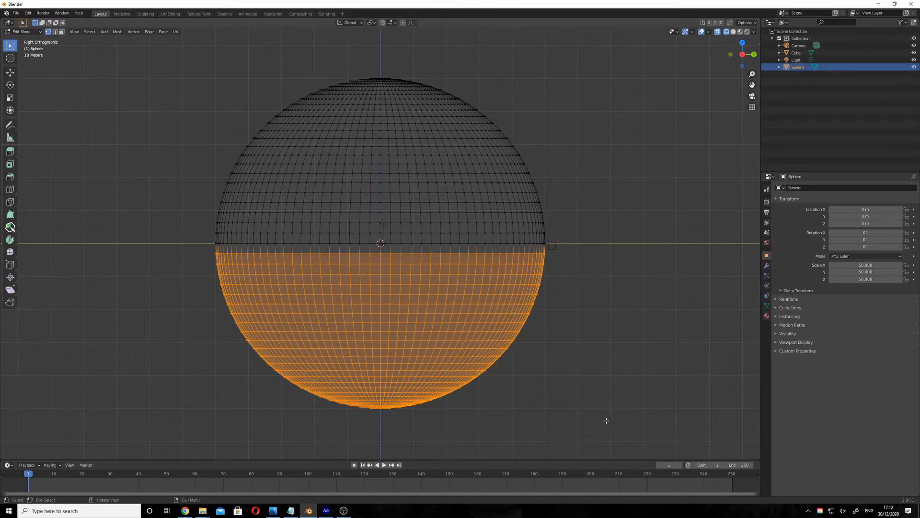
- Flatten the selected lower half of the sphere by scaling it to 0 along Z
{"action": "key", "text": "s"}
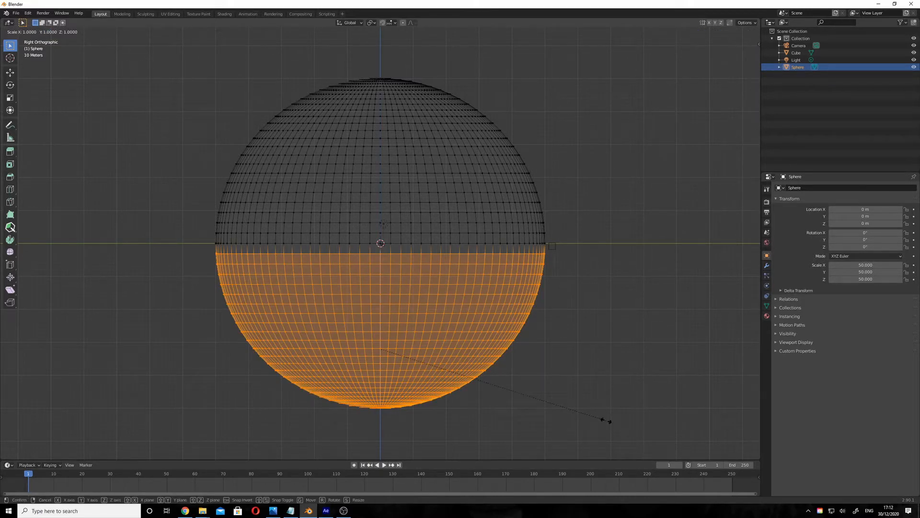
{"action": "key", "text": "z"}
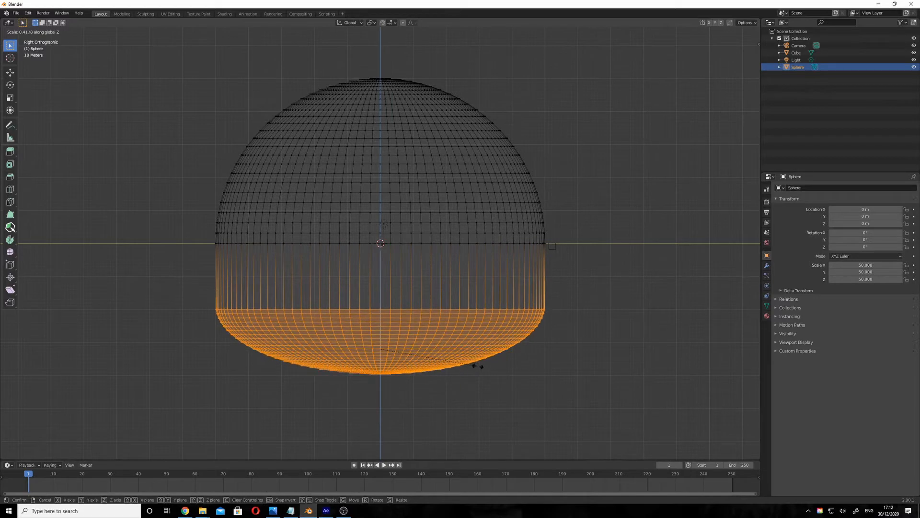
{"action": "key", "text": "0"}
{"action": "key", "text": "Return"}
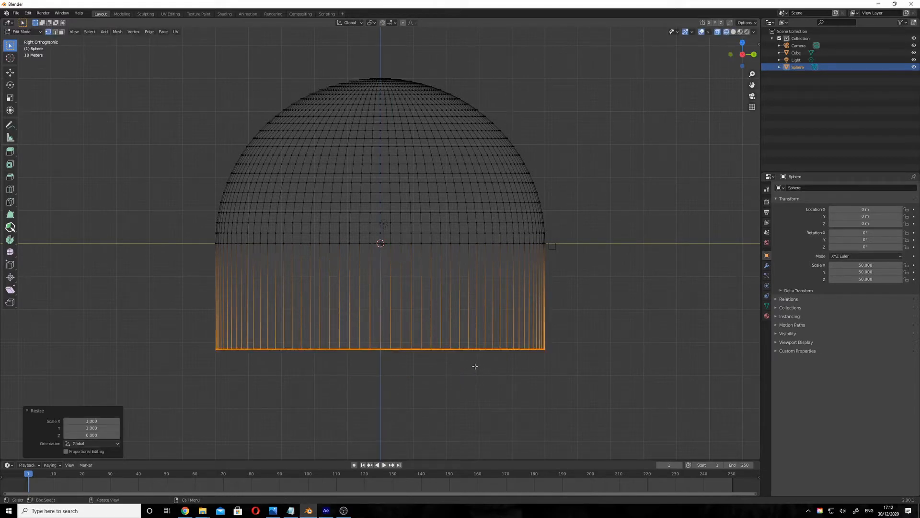
- Move the flattened base up about 30.4 m along Z to just below the sphere's centre line
{"action": "left_click", "coordinate": [10, 72]}
{"action": "left_click_drag", "start_coordinate": [380, 321], "coordinate": [400, 218]}
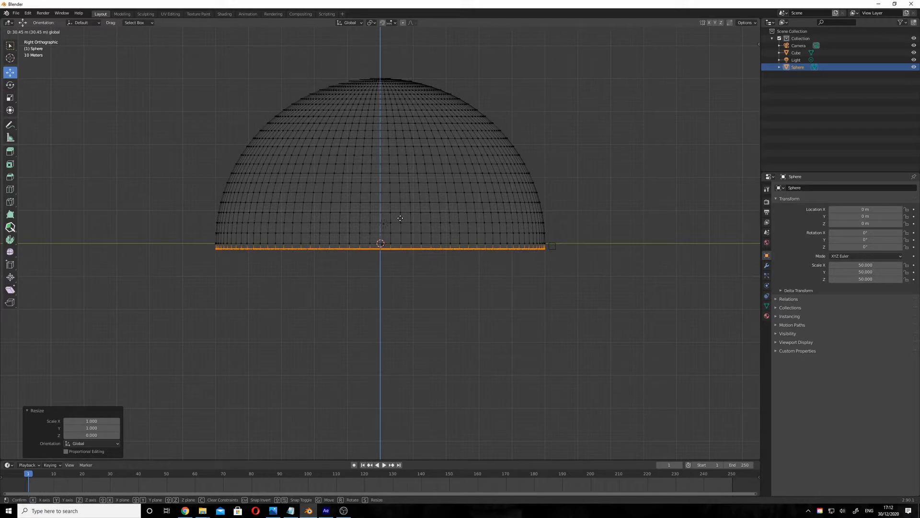
{"action": "left_click_drag", "start_coordinate": [401, 218], "coordinate": [400, 218]}
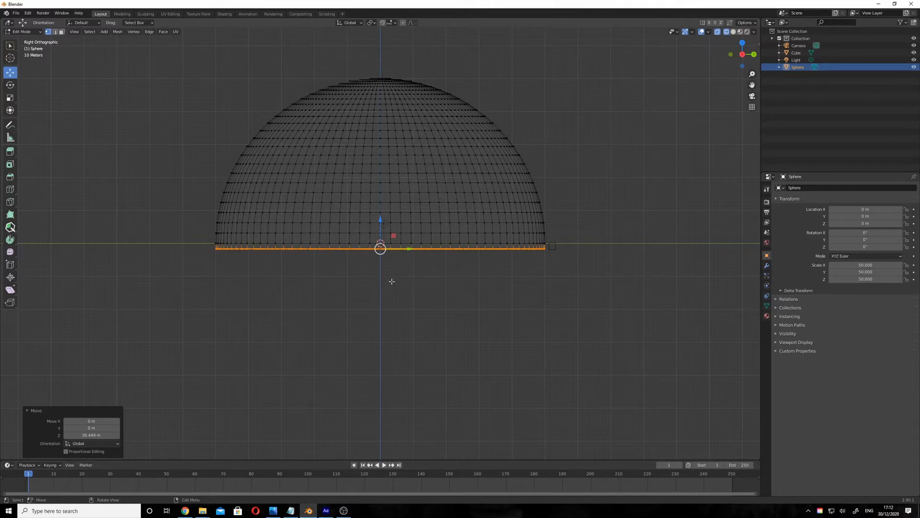
{"action": "middle_click_drag", "start_coordinate": [392, 282], "coordinate": [404, 293]}
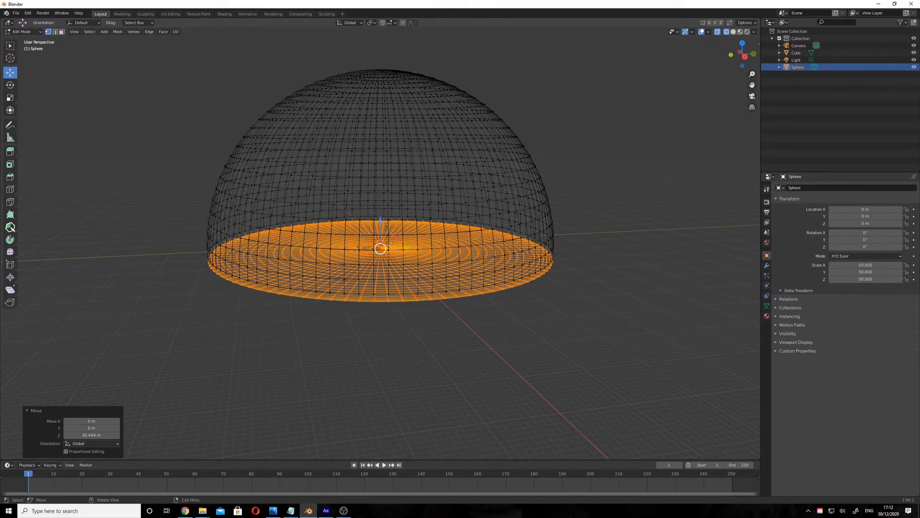
- Deselect all the mesh vertices, look through the camera and lock the camera to the view
{"action": "left_click", "coordinate": [797, 60]}
{"action": "left_click", "coordinate": [797, 52]}
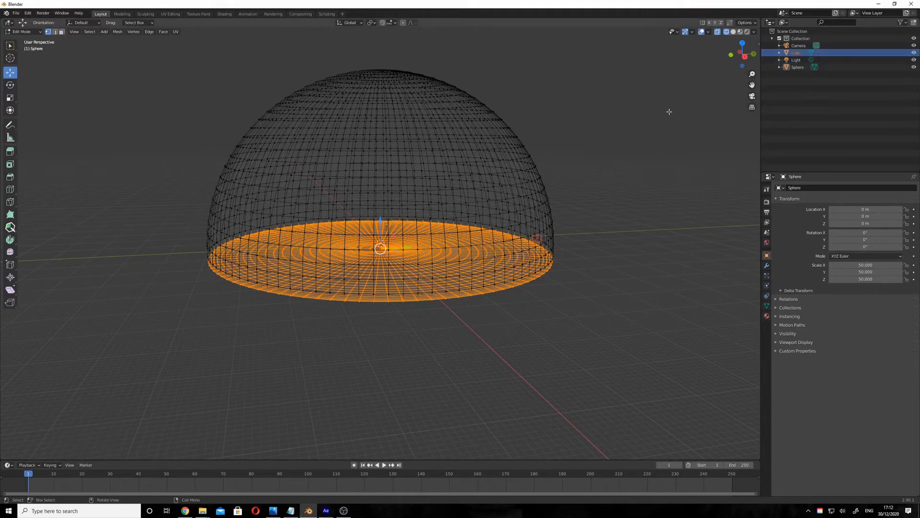
{"action": "key", "text": "alt+a"}
{"action": "key", "text": "KP_0"}
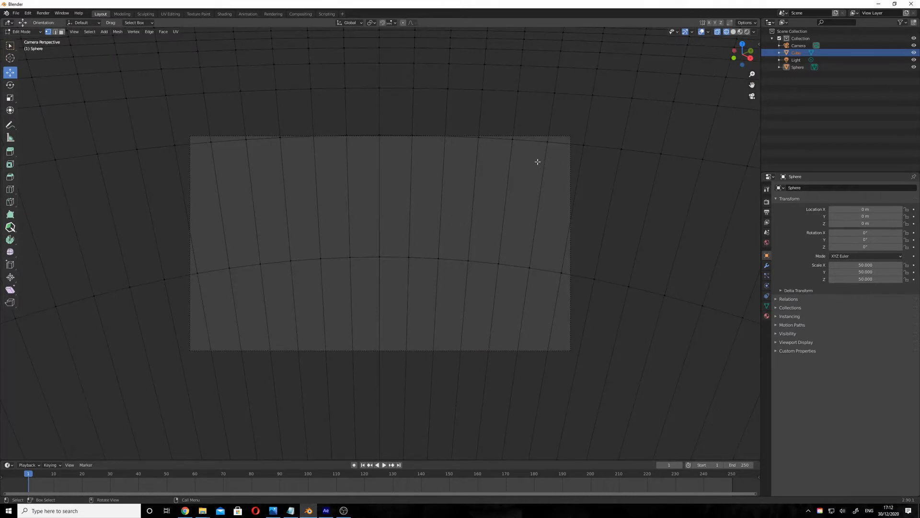
{"action": "key", "text": "n"}
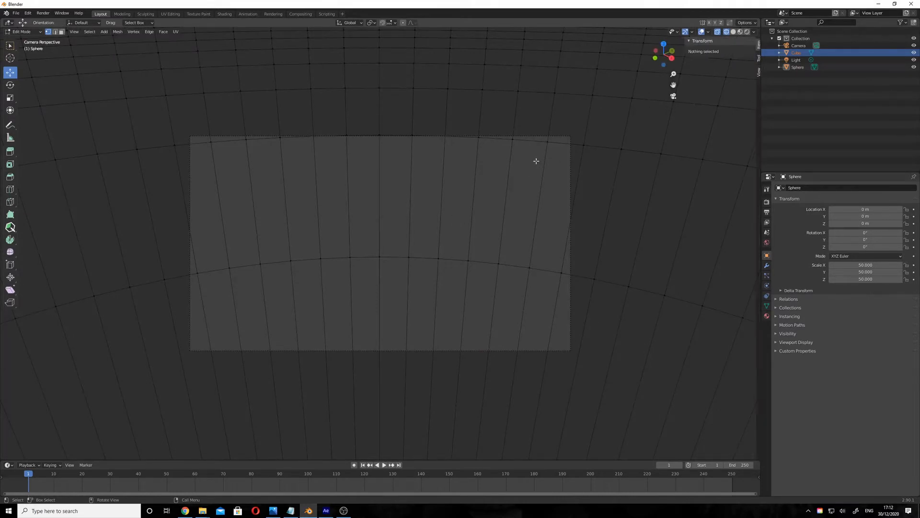
{"action": "left_click", "coordinate": [756, 72]}
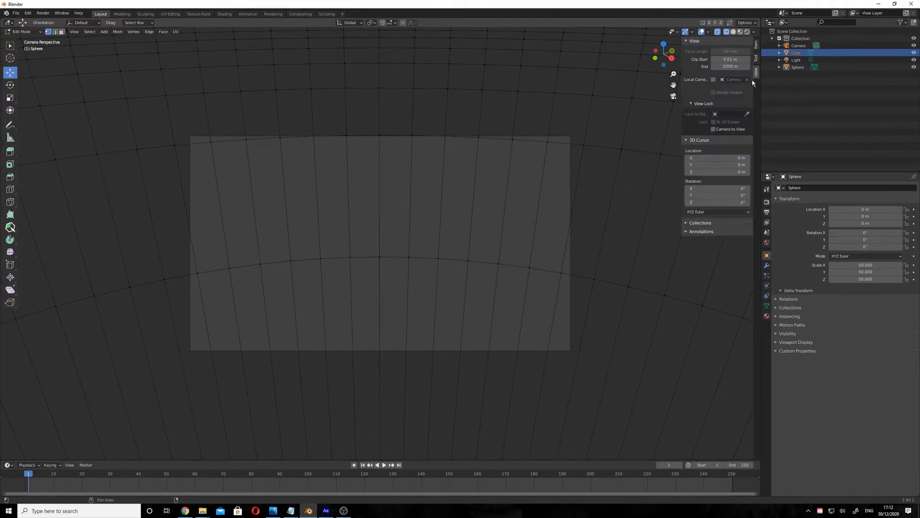
{"action": "left_click", "coordinate": [713, 129]}
- Aim the camera level toward the dome wall with the floor edge slightly below centre, and unlock it from the view
{"action": "middle_click_drag", "start_coordinate": [424, 187], "coordinate": [201, 168]}
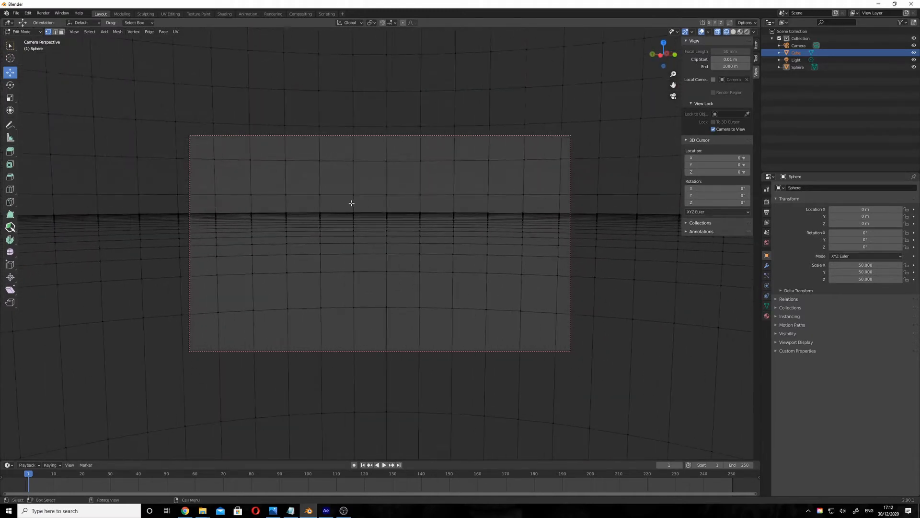
{"action": "middle_click_drag", "start_coordinate": [325, 213], "coordinate": [479, 203]}
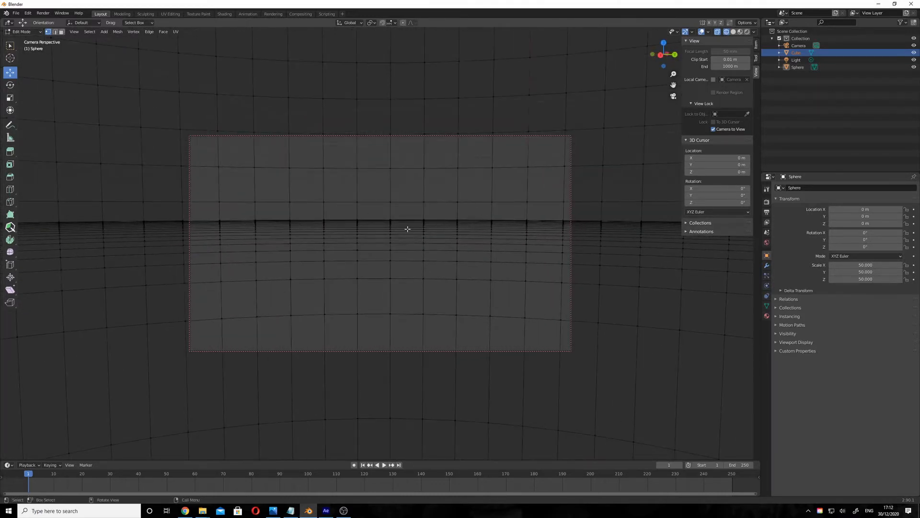
{"action": "middle_click_drag", "start_coordinate": [407, 230], "coordinate": [364, 224]}
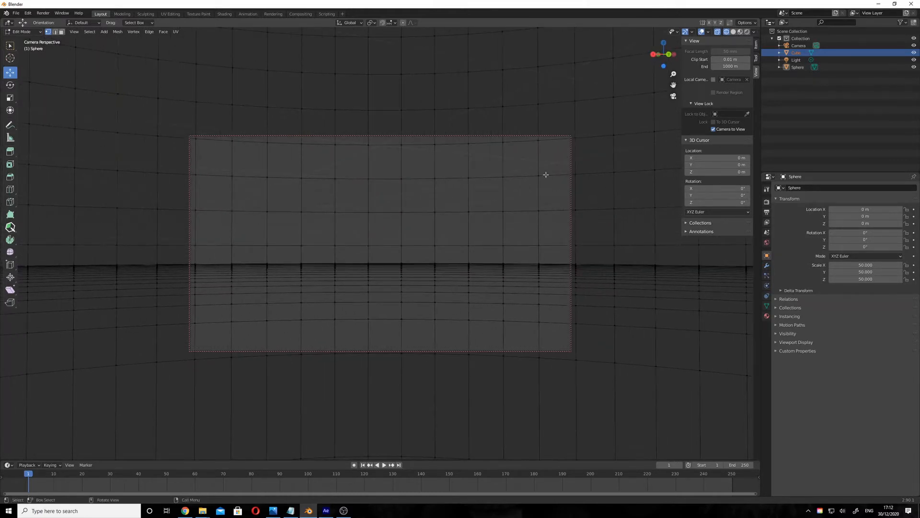
{"action": "left_click", "coordinate": [713, 129]}
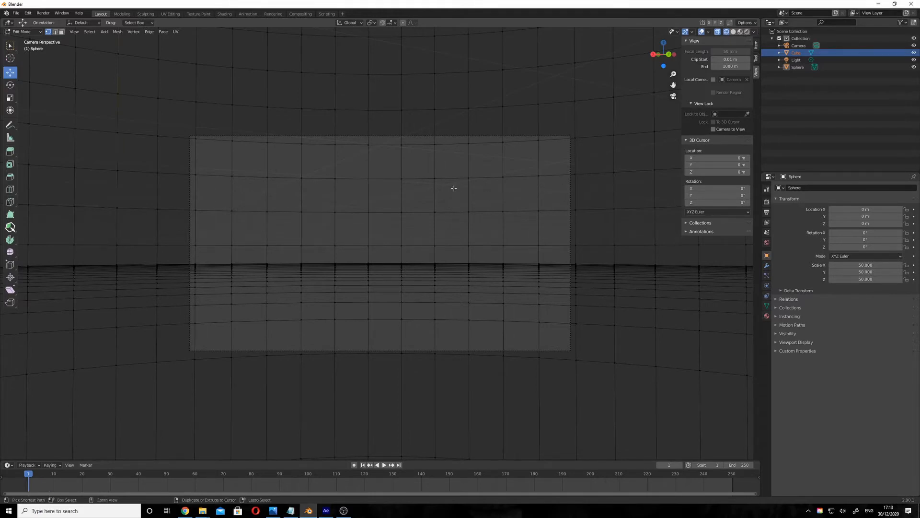
{"action": "scroll", "coordinate": [495, 168], "scroll_direction": "up", "scroll_amount": 5}
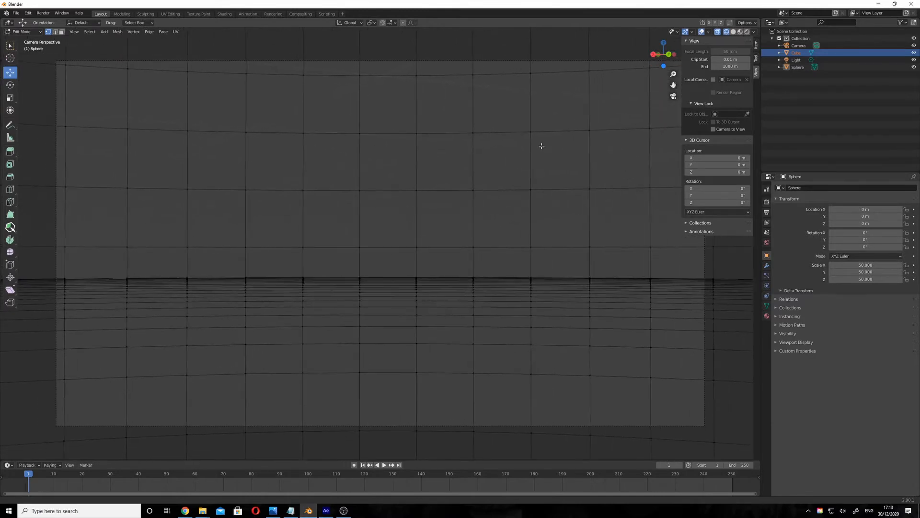
{"action": "scroll", "coordinate": [540, 144], "scroll_direction": "down", "scroll_amount": 4}
{"action": "scroll", "coordinate": [173, 189], "scroll_direction": "up", "scroll_amount": 1}
{"action": "scroll", "coordinate": [404, 168], "scroll_direction": "up", "scroll_amount": 2}
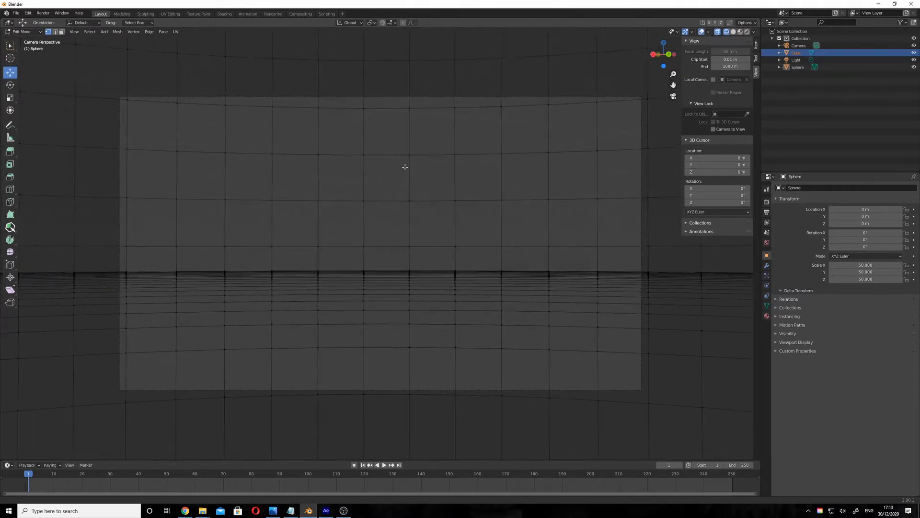
{"action": "scroll", "coordinate": [65, 188], "scroll_direction": "down", "scroll_amount": 2}
{"action": "scroll", "coordinate": [65, 189], "scroll_direction": "up", "scroll_amount": 1}
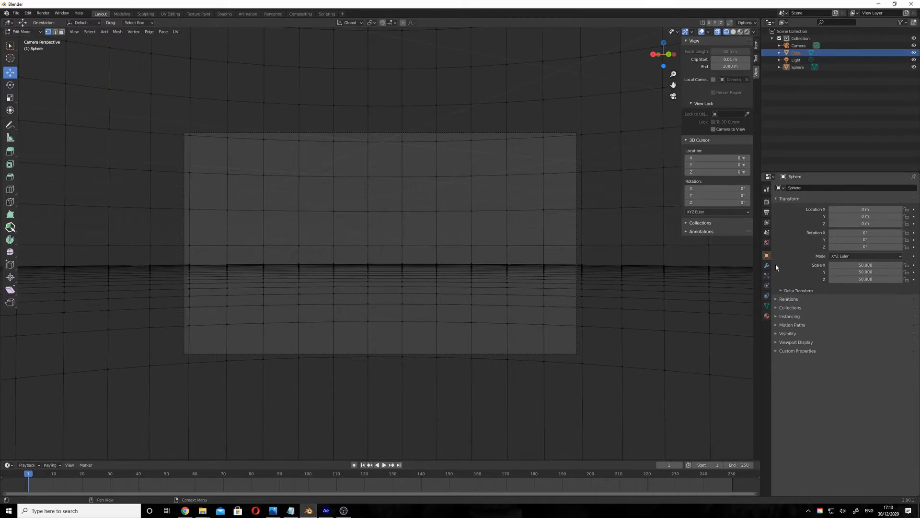
- Return the sphere to Object Mode and make the camera the active object
{"action": "left_click", "coordinate": [798, 45]}
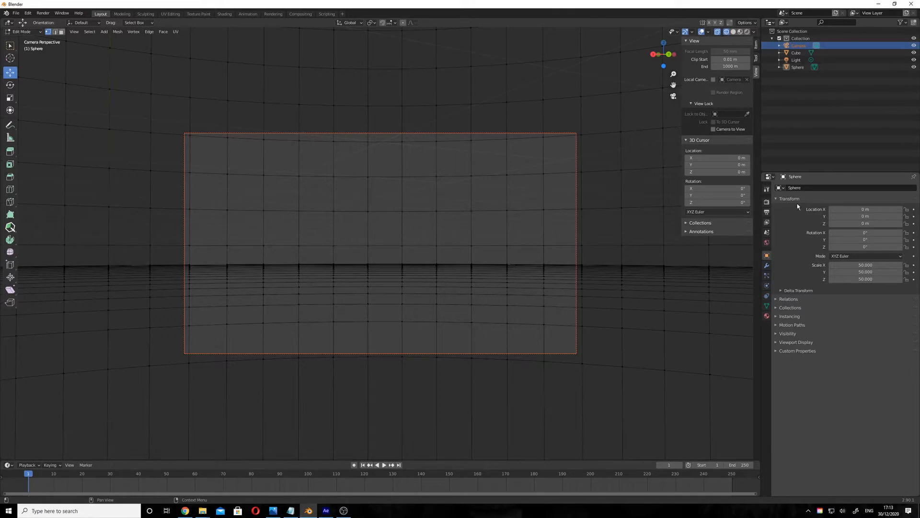
{"action": "left_click", "coordinate": [793, 53]}
{"action": "left_click", "coordinate": [795, 47]}
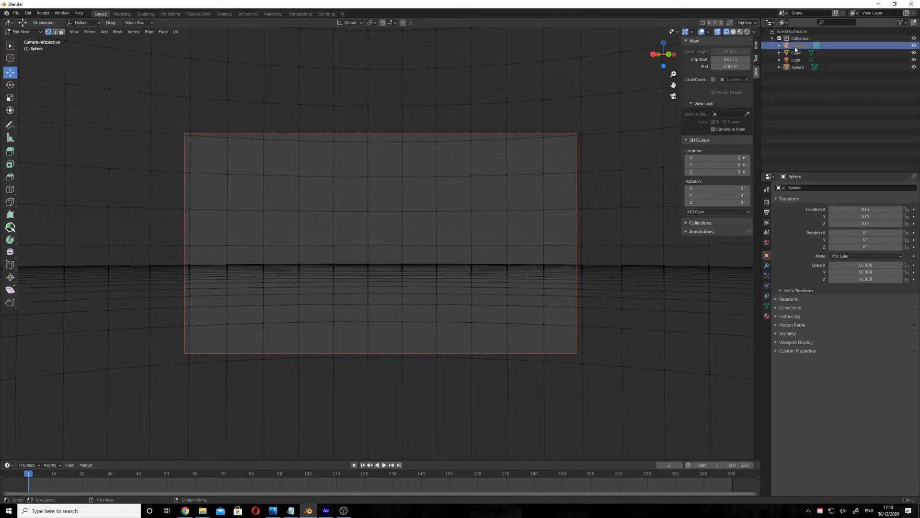
{"action": "key", "text": "Tab"}
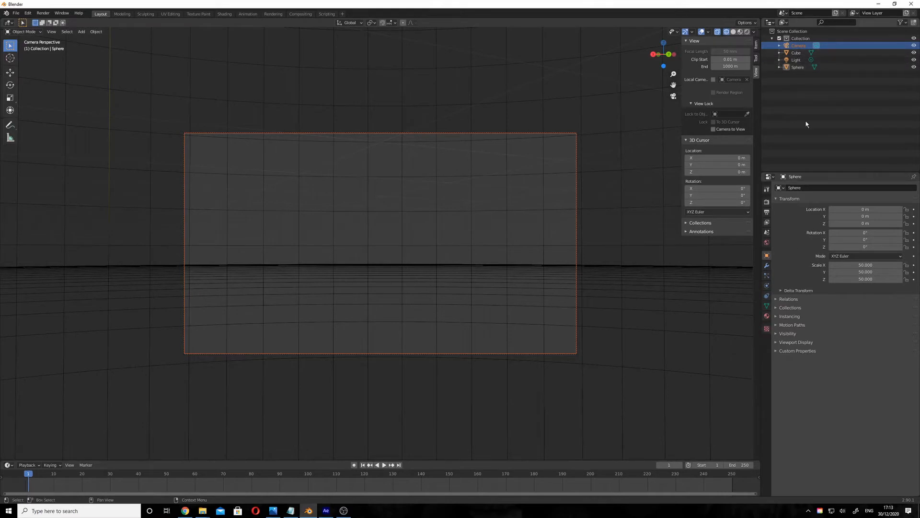
{"action": "left_click", "coordinate": [798, 67]}
{"action": "left_click", "coordinate": [797, 46]}
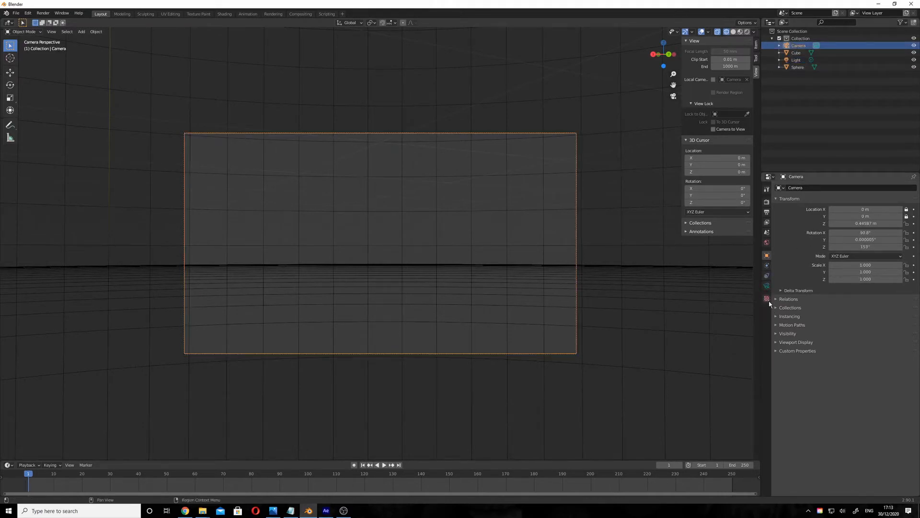
- Set the camera's focal length to 18 mm in its lens settings
{"action": "left_click", "coordinate": [767, 285]}
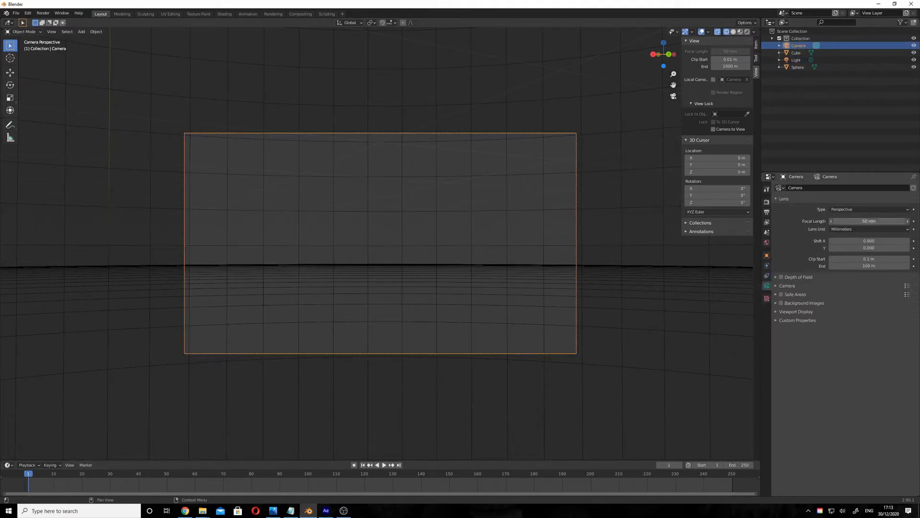
{"action": "left_click", "coordinate": [863, 221]}
{"action": "type", "text": "18MM"}
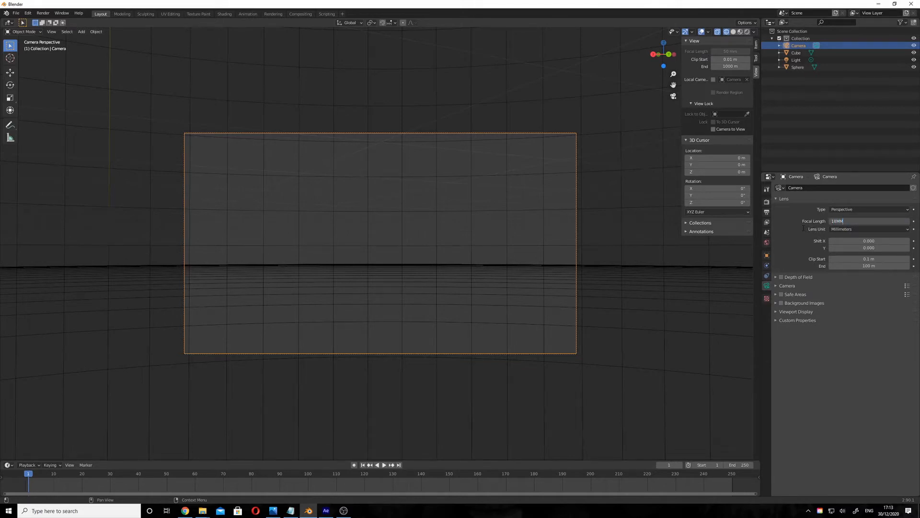
{"action": "key", "text": "Return"}
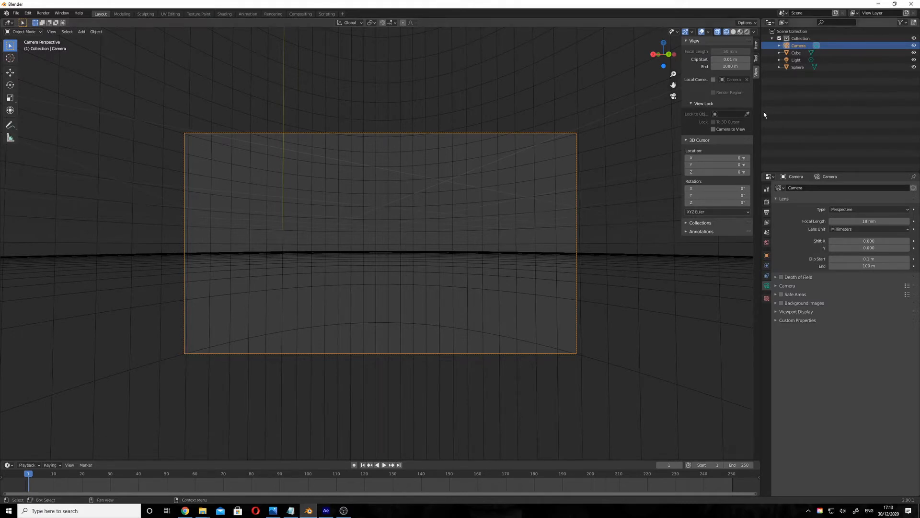
- Lock the camera to the view and turn it horizontally toward another part of the dome wall
{"action": "left_click", "coordinate": [714, 129]}
{"action": "middle_click_drag", "start_coordinate": [379, 216], "coordinate": [338, 215]}
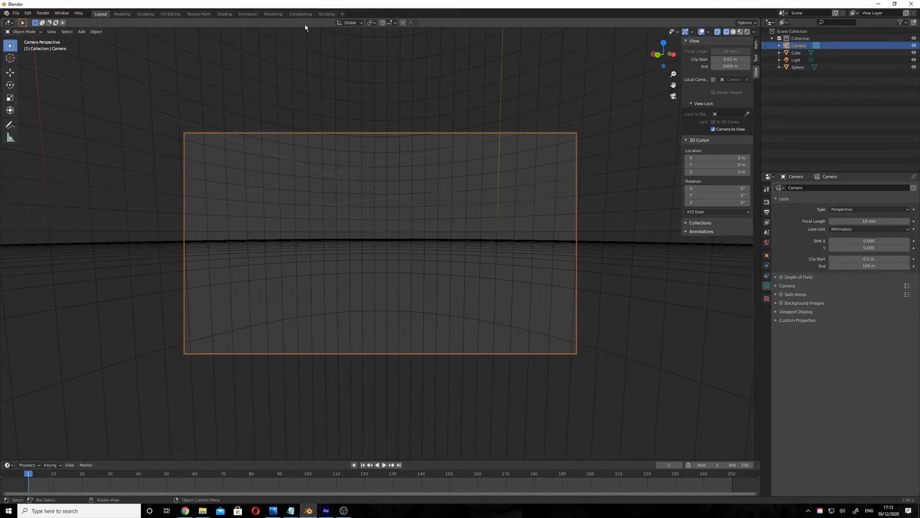
- Set the world background colour to an Environment Texture using crosswalk_1k2.hdr from the LOOPS folder
{"action": "left_click", "coordinate": [767, 242]}
{"action": "left_click", "coordinate": [832, 236]}
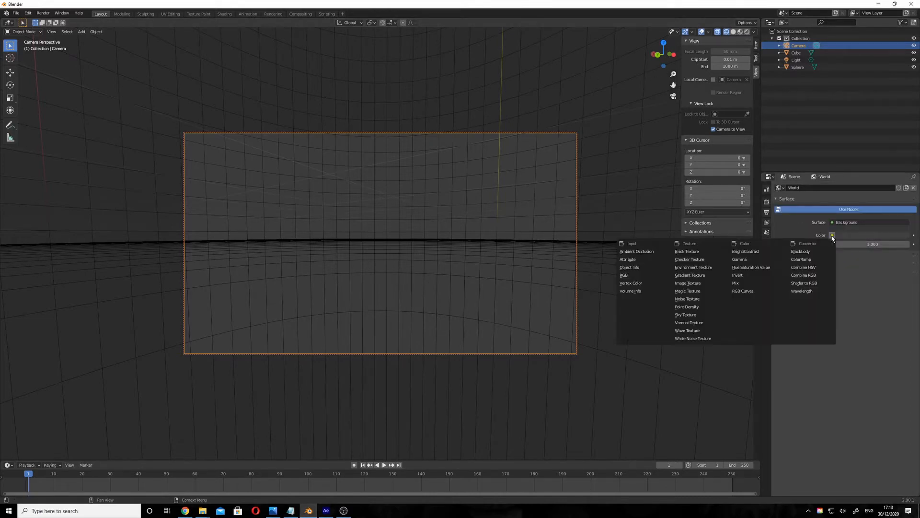
{"action": "left_click", "coordinate": [695, 267]}
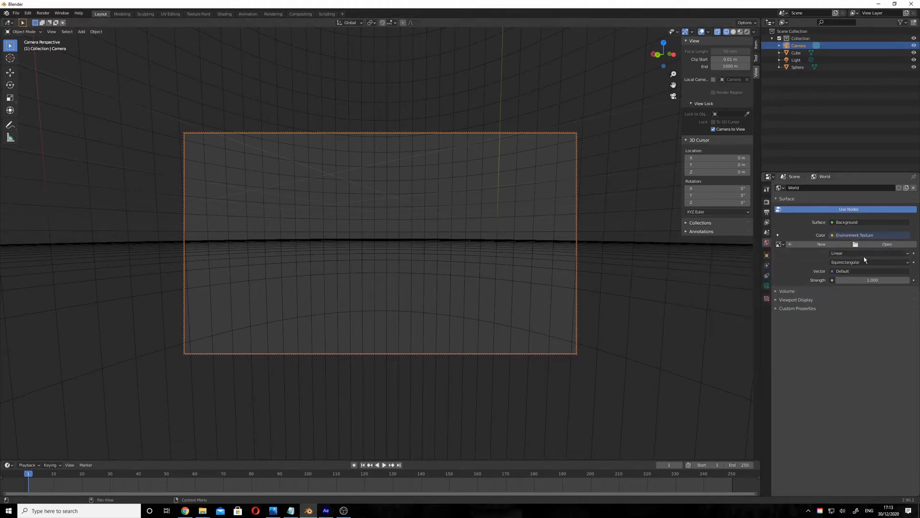
{"action": "left_click", "coordinate": [887, 243]}
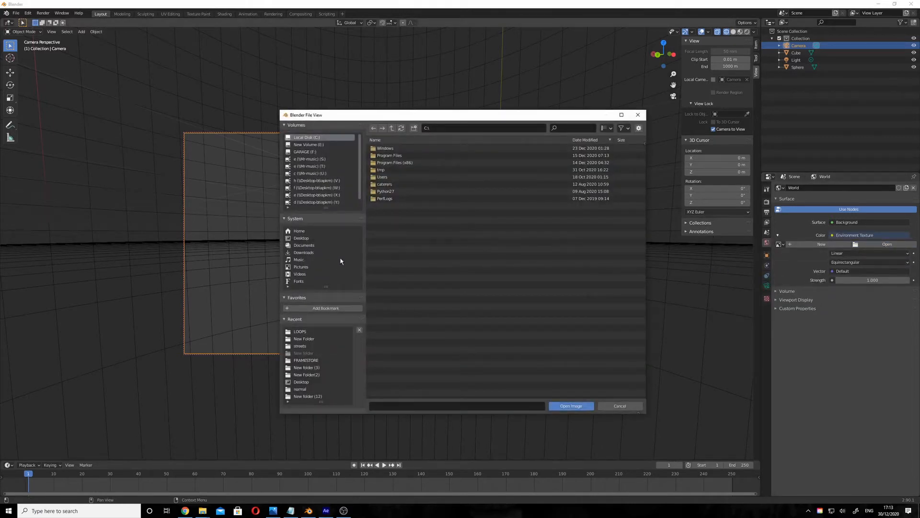
{"action": "left_click", "coordinate": [300, 331]}
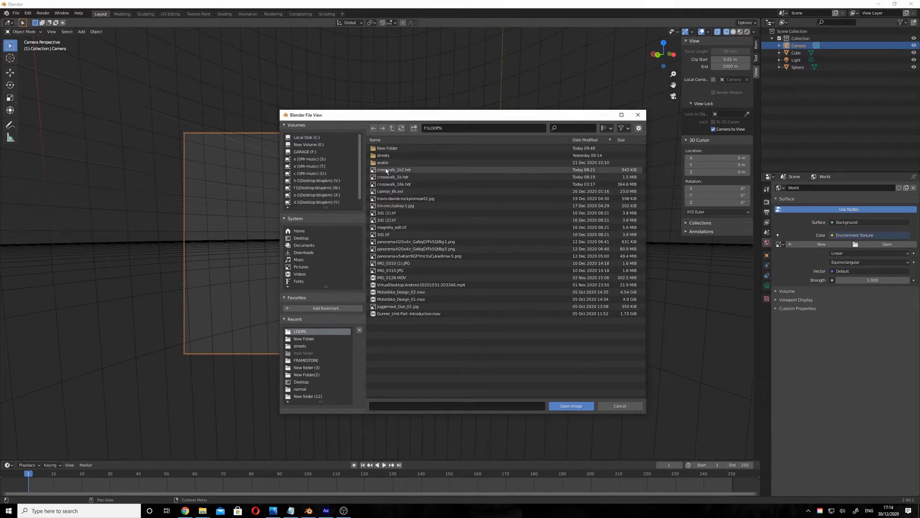
{"action": "left_click", "coordinate": [409, 171]}
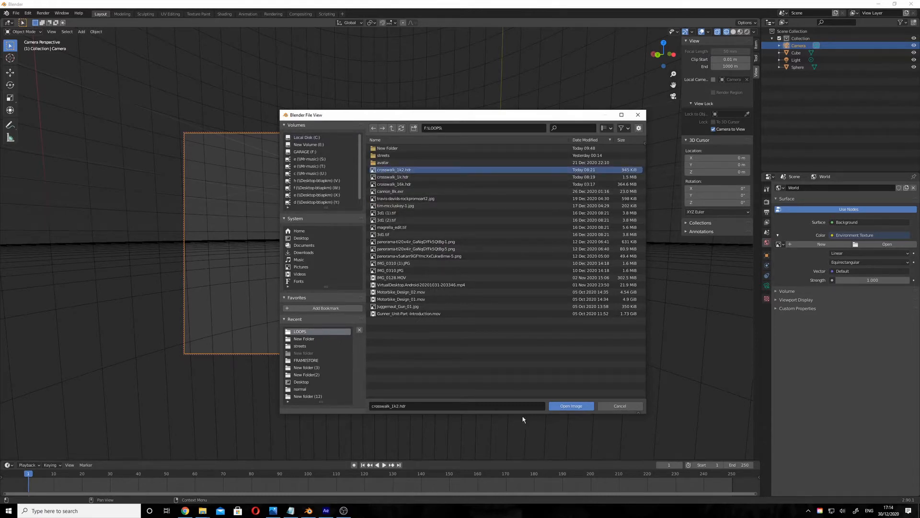
{"action": "left_click", "coordinate": [567, 407]}
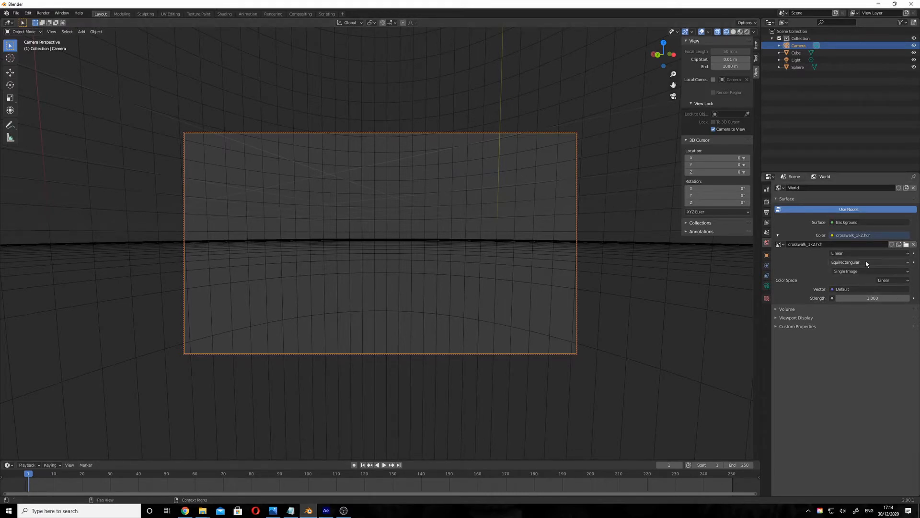
- Split the 3D viewport vertically into two areas and change the second one to a Shader Editor
{"action": "right_click", "coordinate": [432, 19]}
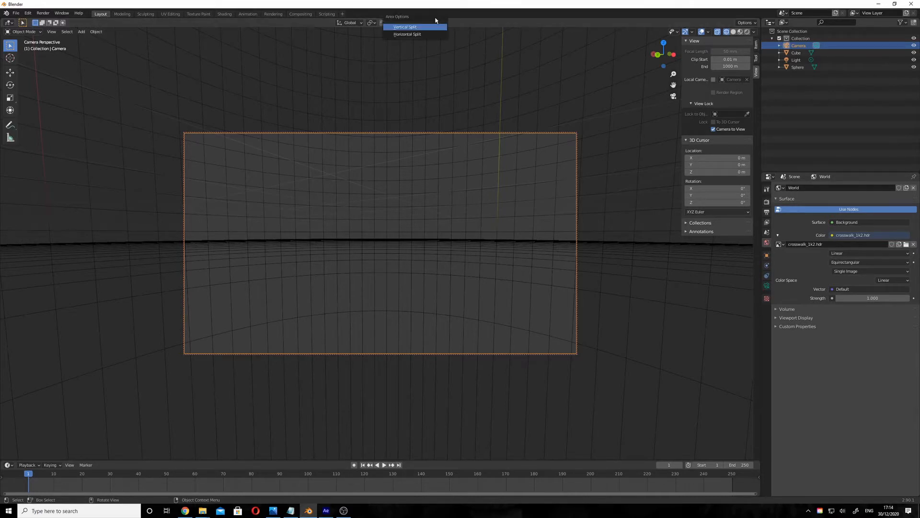
{"action": "left_click", "coordinate": [424, 28]}
{"action": "left_click", "coordinate": [363, 60]}
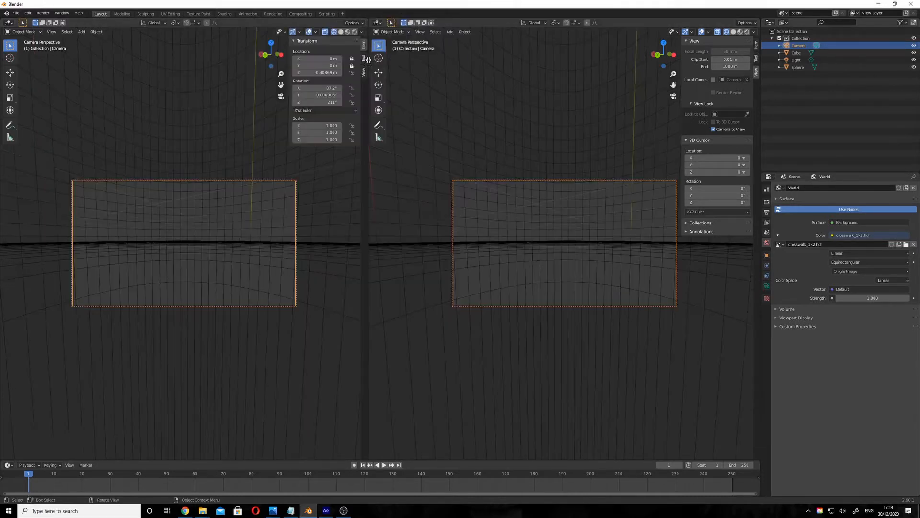
{"action": "left_click", "coordinate": [380, 24]}
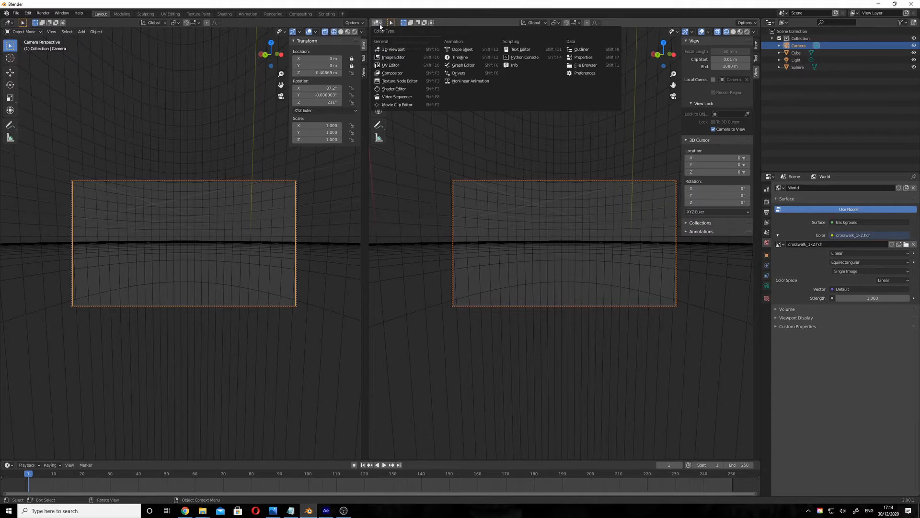
{"action": "left_click", "coordinate": [397, 89]}
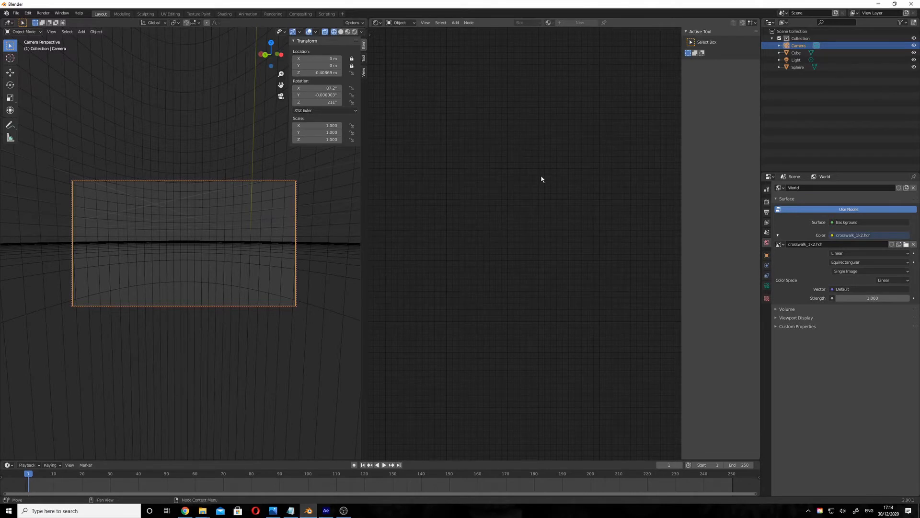
- Switch the second area to the UV Editor and display the crosswalk_1k2.hdr image enlarged for inspection
{"action": "left_click", "coordinate": [377, 22]}
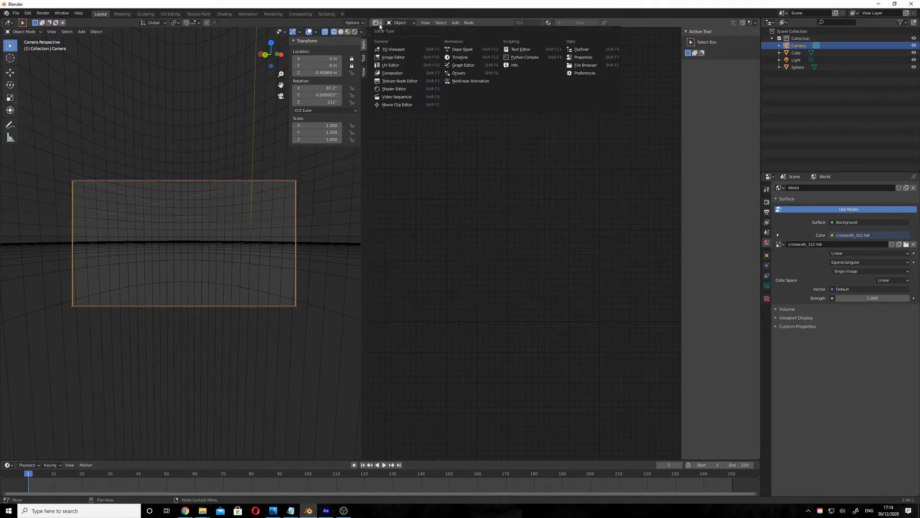
{"action": "left_click", "coordinate": [402, 66]}
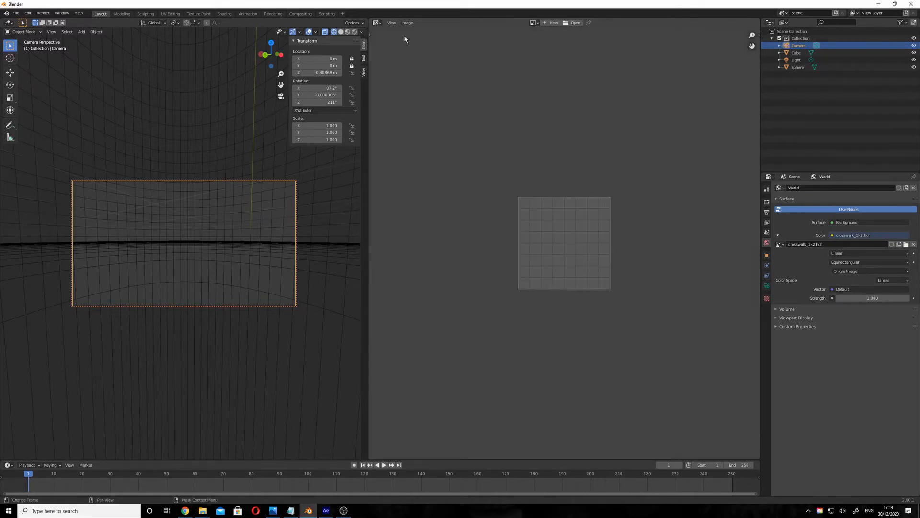
{"action": "left_click", "coordinate": [380, 23]}
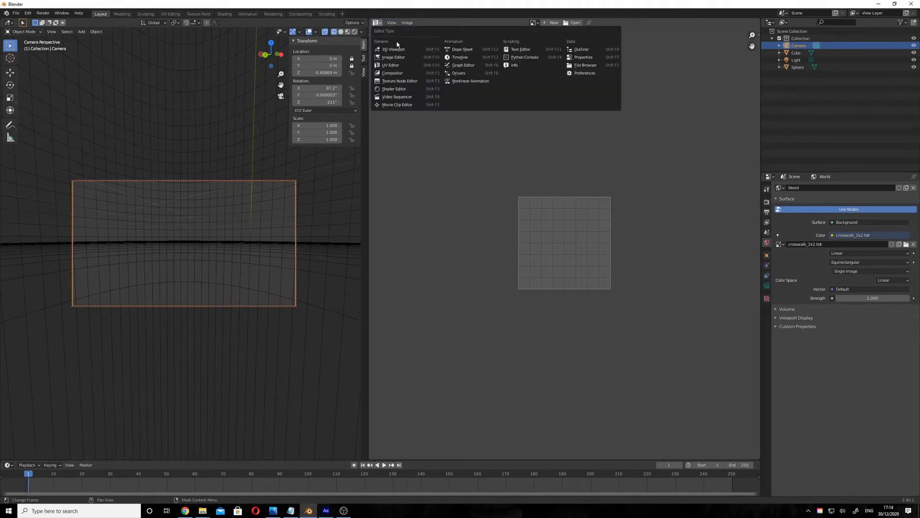
{"action": "left_click", "coordinate": [533, 23]}
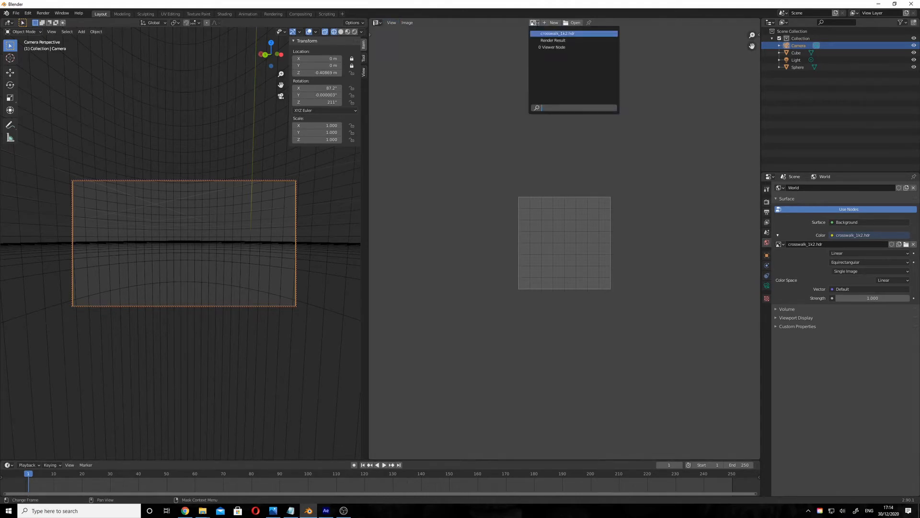
{"action": "left_click", "coordinate": [580, 34]}
{"action": "scroll", "coordinate": [563, 257], "scroll_direction": "up", "scroll_amount": 3}
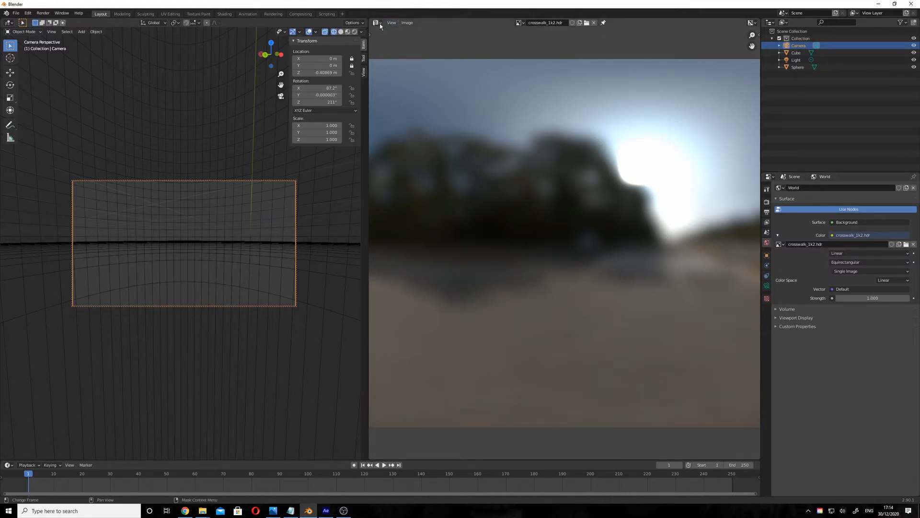
- Give the sphere a new material and show its nodes in the Shader Editor in the second area
{"action": "left_click", "coordinate": [230, 133]}
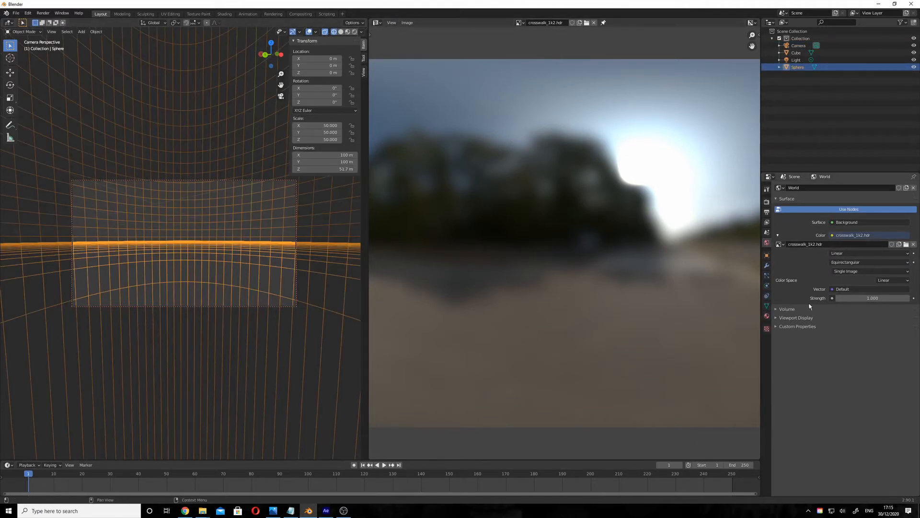
{"action": "left_click", "coordinate": [767, 315]}
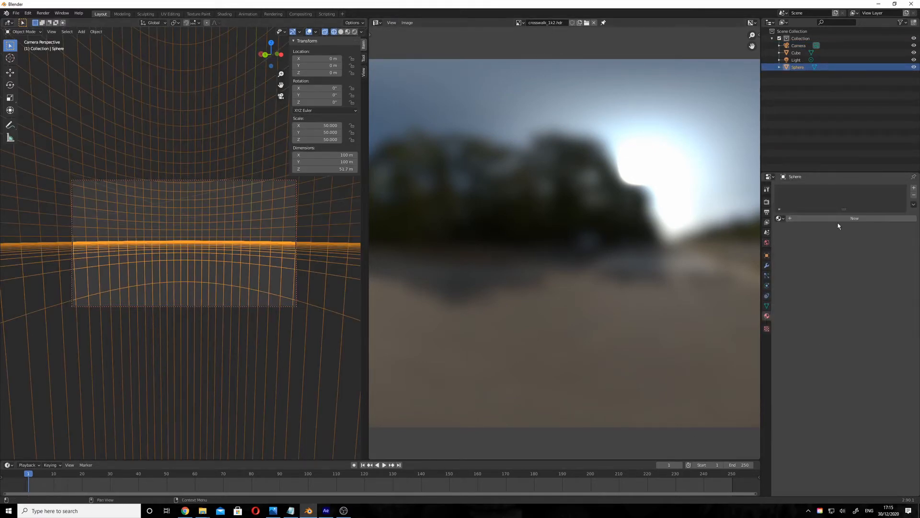
{"action": "left_click", "coordinate": [841, 218]}
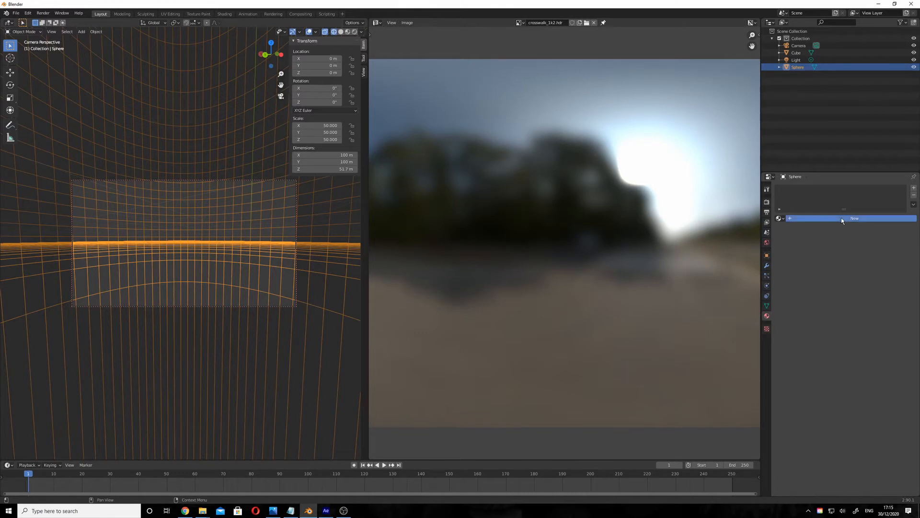
{"action": "left_click", "coordinate": [377, 23]}
{"action": "left_click", "coordinate": [415, 93]}
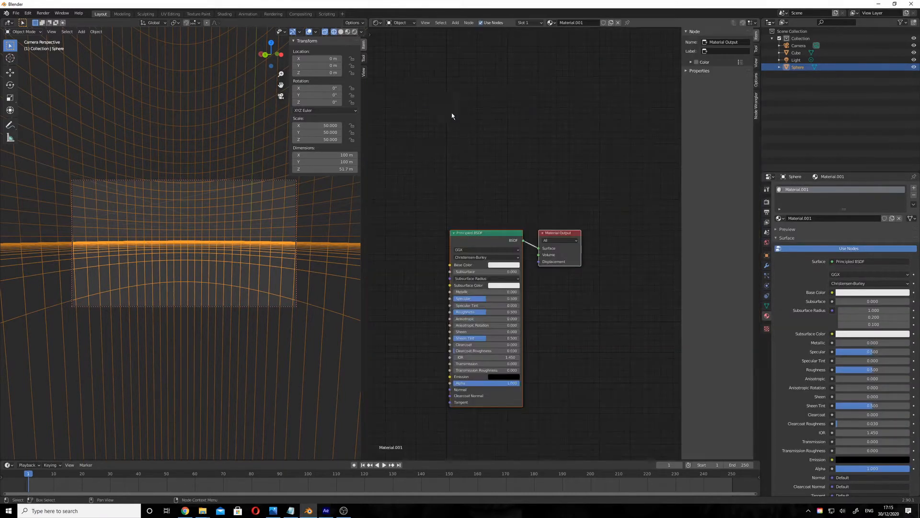
- Move the Material Output node aside, add an Environment Texture node and link its Color to the Principled BSDF's Base Color
{"action": "key", "text": "Home"}
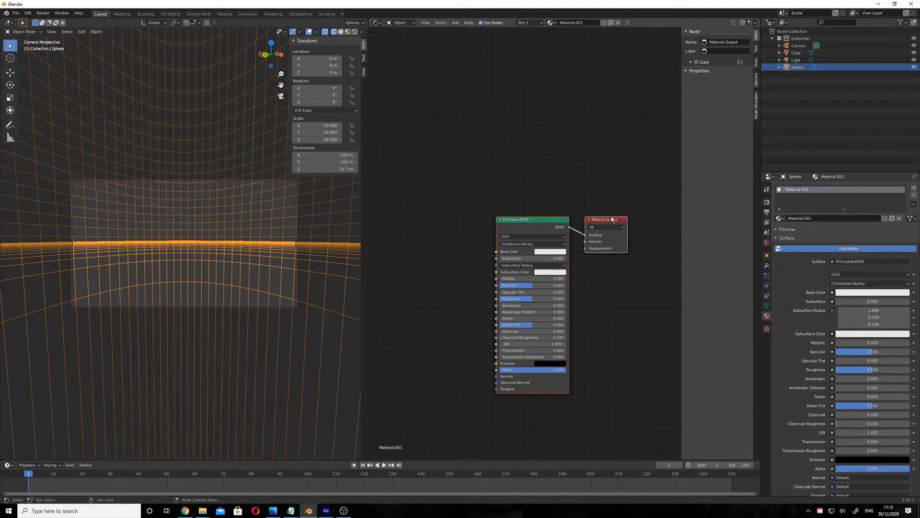
{"action": "left_click_drag", "start_coordinate": [608, 219], "coordinate": [629, 212]}
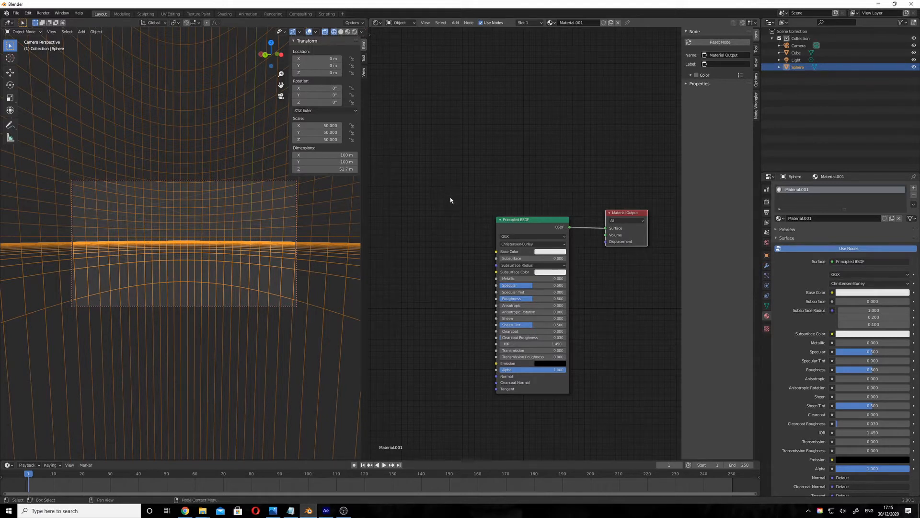
{"action": "key", "text": "shift+a"}
{"action": "mouse_move", "coordinate": [436, 223]}
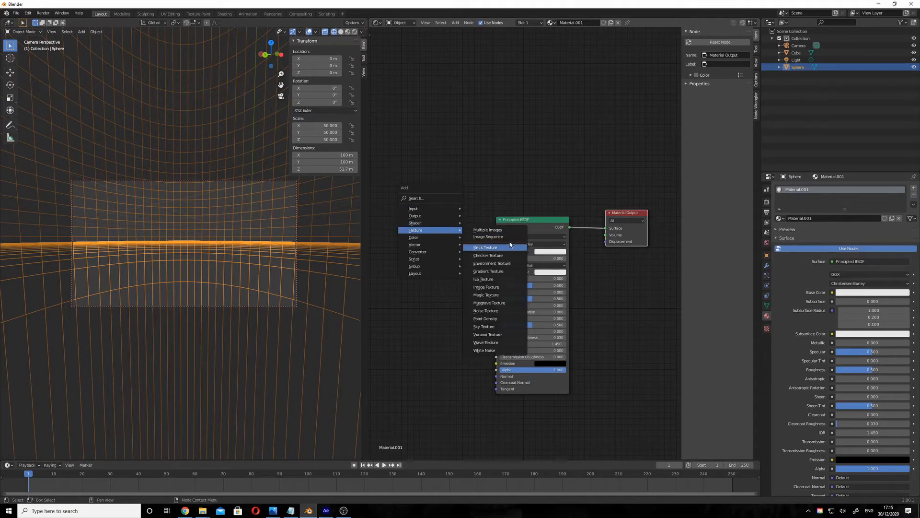
{"action": "left_click", "coordinate": [512, 263]}
{"action": "left_click", "coordinate": [461, 236]}
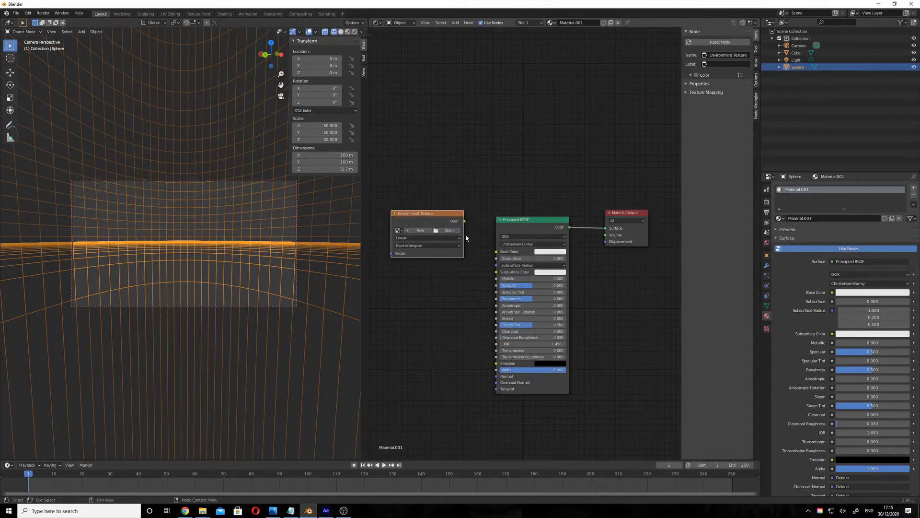
{"action": "left_click_drag", "start_coordinate": [465, 221], "coordinate": [496, 252]}
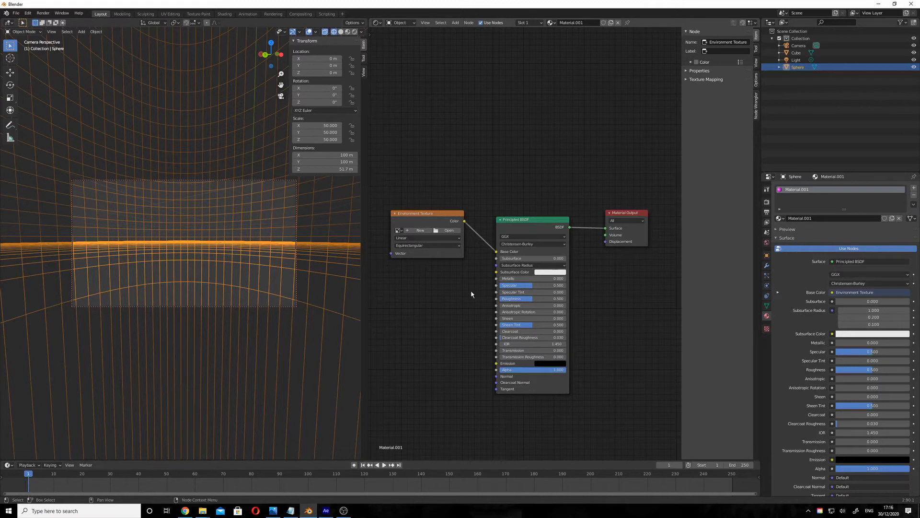
- Show the camera viewport in Rendered shading and load crosswalk_16k.hdr from the LOOPS folder into the Environment Texture node
{"action": "left_click", "coordinate": [354, 33]}
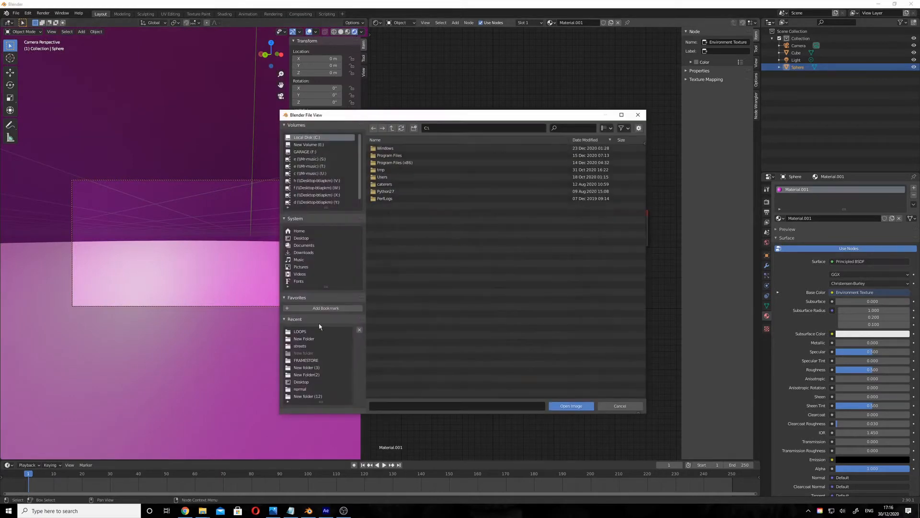
{"action": "left_click", "coordinate": [307, 331]}
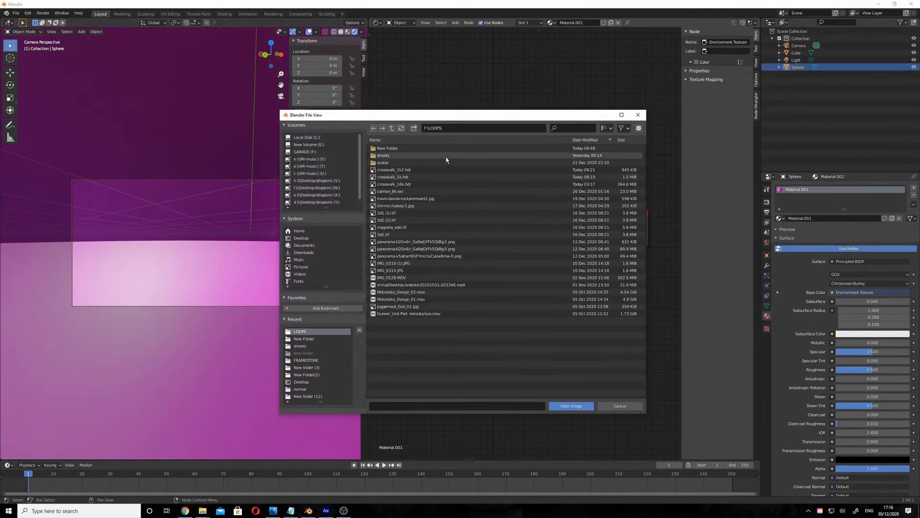
{"action": "left_click", "coordinate": [441, 184]}
{"action": "double_click", "coordinate": [442, 184]}
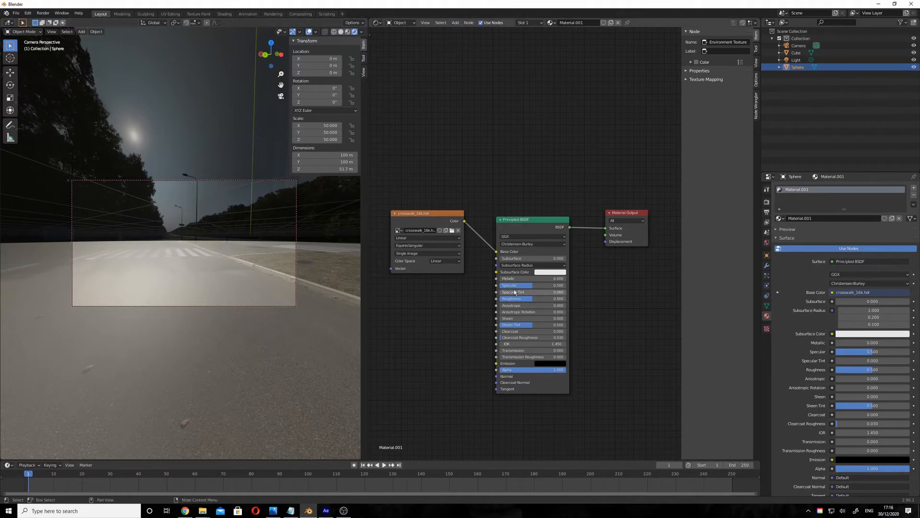
- Set the sphere material's Specular to 0 and turn the camera around the street to frame the pedestrian crossing
{"action": "left_click_drag", "start_coordinate": [514, 287], "coordinate": [498, 286]}
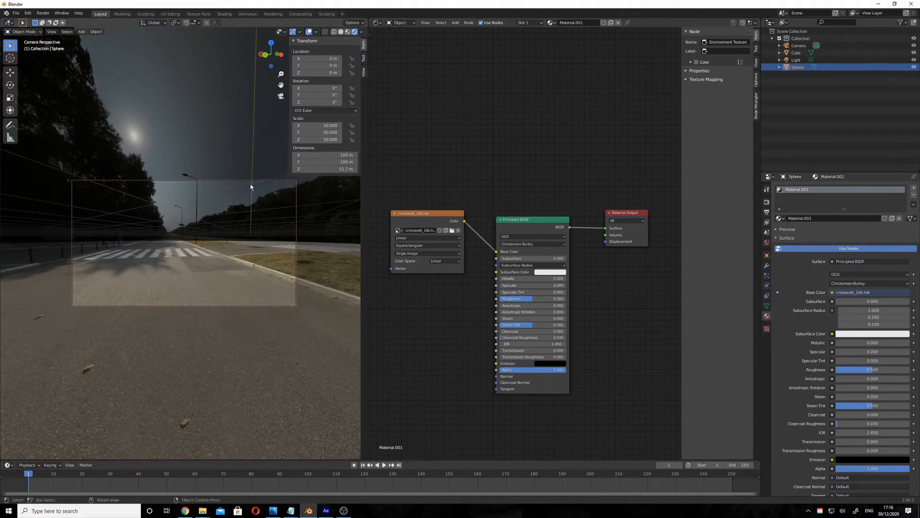
{"action": "left_click", "coordinate": [363, 72]}
{"action": "middle_click_drag", "start_coordinate": [145, 255], "coordinate": [226, 254]}
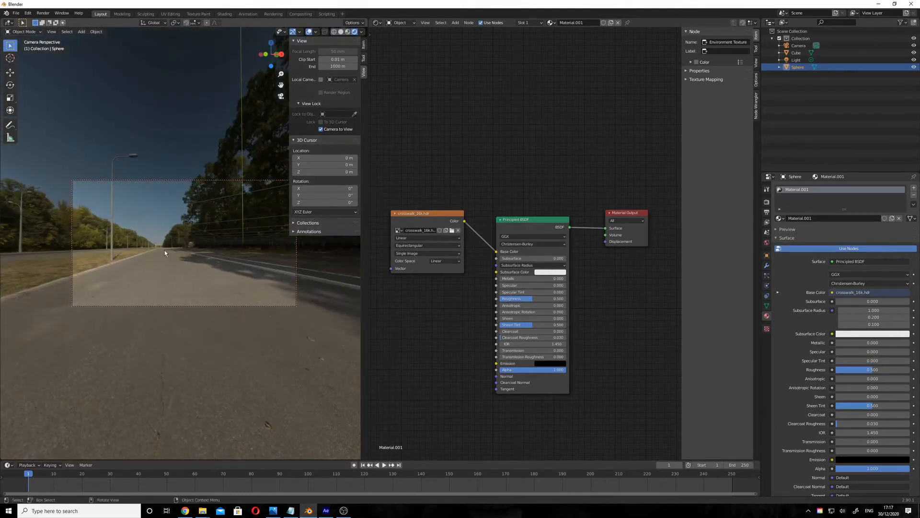
{"action": "middle_click_drag", "start_coordinate": [165, 250], "coordinate": [136, 255]}
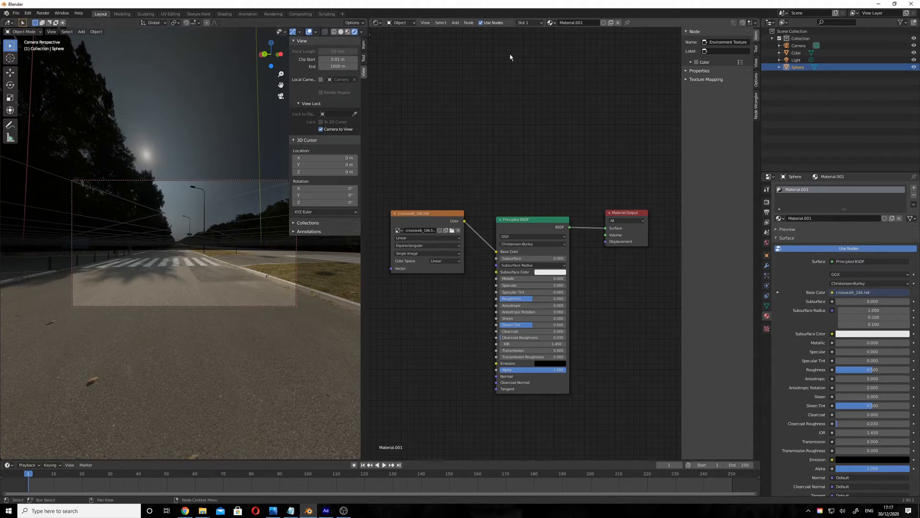
- Change the Shader Editor area back to a 3D Viewport beside the rendered camera view
{"action": "left_click", "coordinate": [377, 22]}
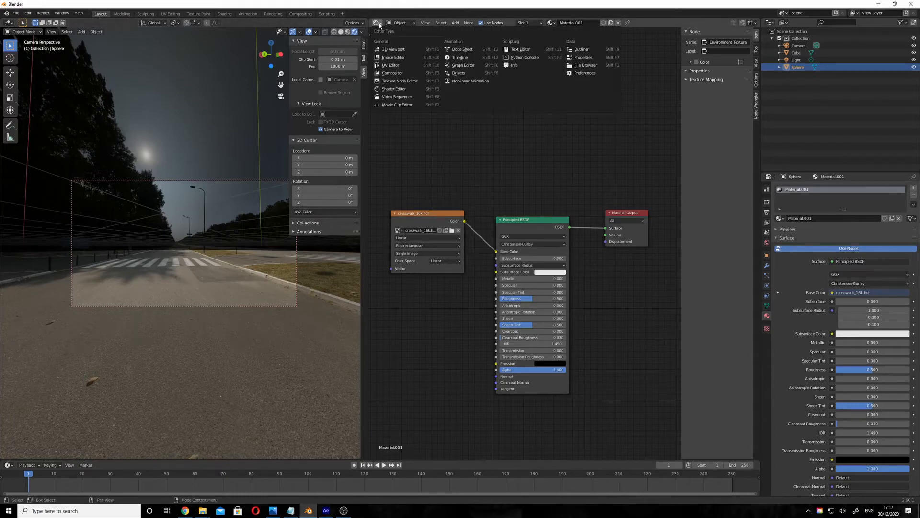
{"action": "left_click", "coordinate": [400, 49]}
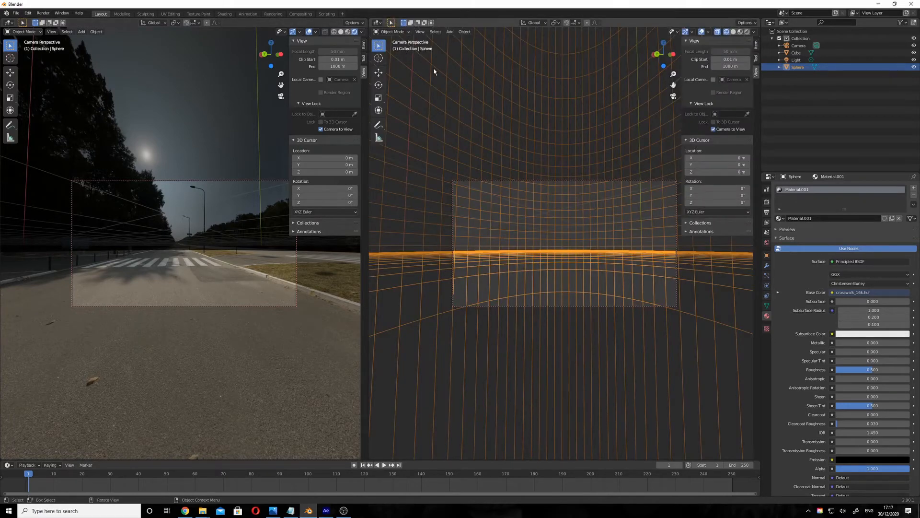
{"action": "left_click", "coordinate": [378, 23]}
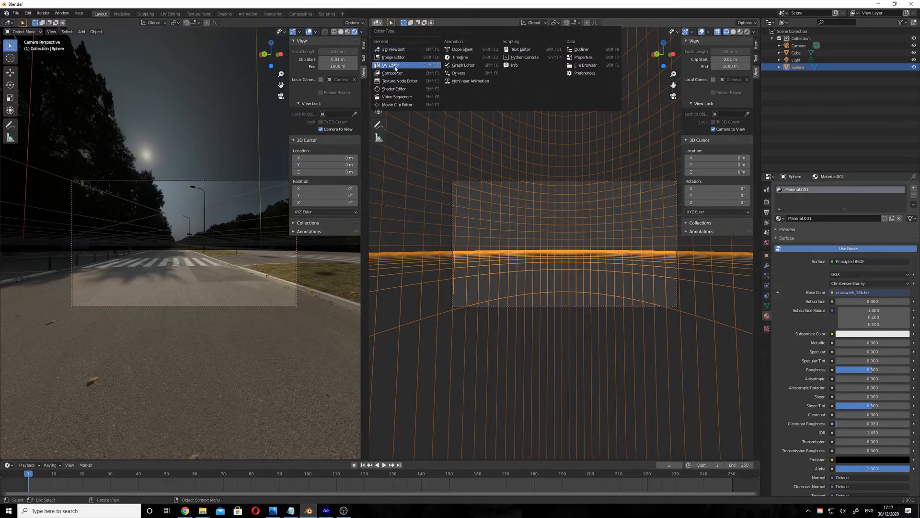
{"action": "left_click", "coordinate": [388, 49]}
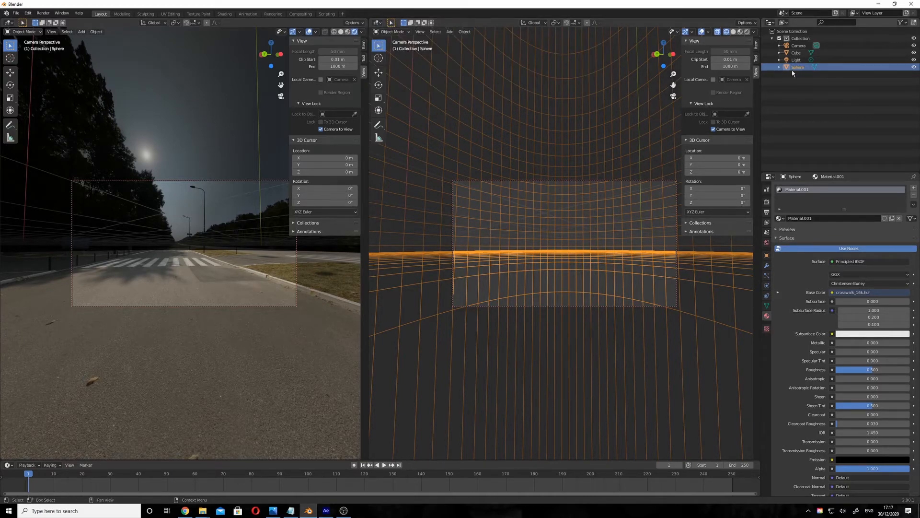
- Turn off Camera to View in the wireframe viewport, select the camera and view it from outside inside the dome
{"action": "left_click", "coordinate": [713, 130]}
{"action": "left_click", "coordinate": [787, 47]}
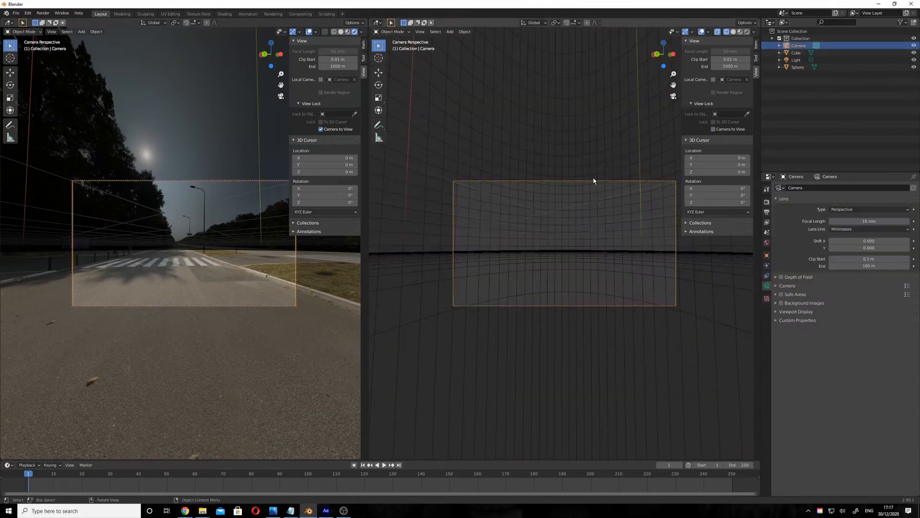
{"action": "middle_click_drag", "start_coordinate": [594, 181], "coordinate": [606, 211]}
{"action": "scroll", "coordinate": [595, 208], "scroll_direction": "down", "scroll_amount": 9}
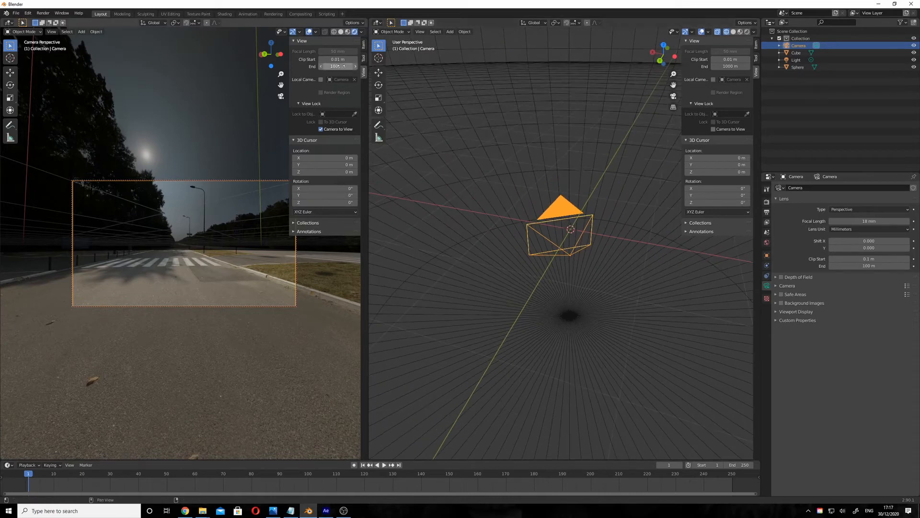
- Try moving the camera away from the dome's centre twice with the Move tool, undoing each move
{"action": "left_click", "coordinate": [379, 71]}
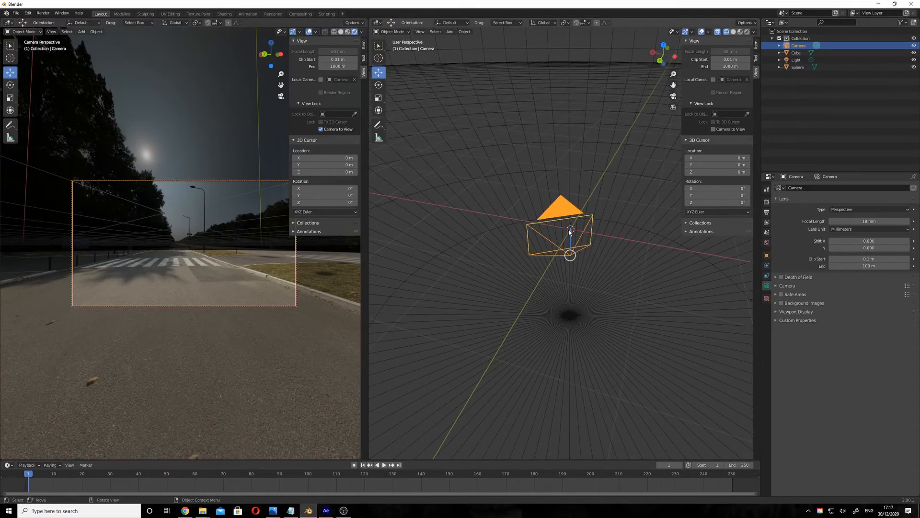
{"action": "left_click_drag", "start_coordinate": [571, 234], "coordinate": [603, 53]}
{"action": "key", "text": "ctrl+z"}
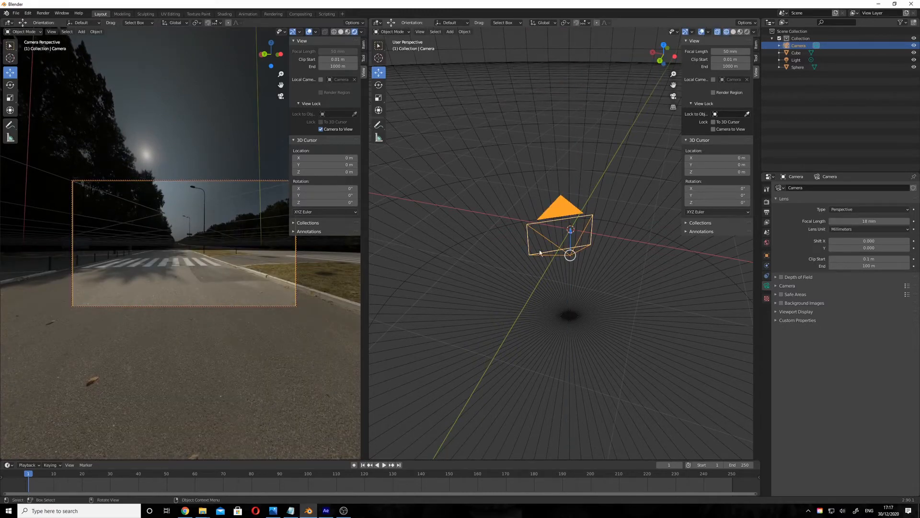
{"action": "left_click_drag", "start_coordinate": [570, 234], "coordinate": [629, 98]}
{"action": "key", "text": "ctrl+z"}
- Select the dome and examine its object-level Visibility and Viewport Display settings
{"action": "left_click", "coordinate": [221, 358]}
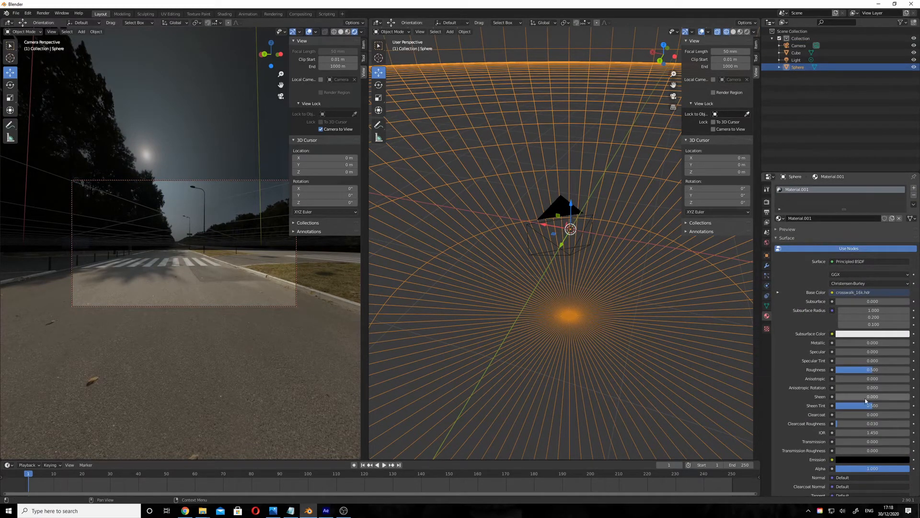
{"action": "left_click", "coordinate": [767, 255]}
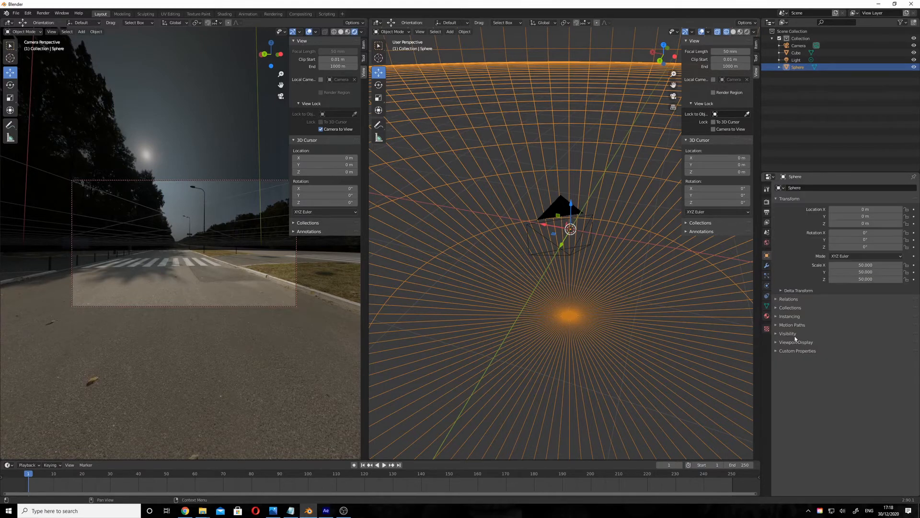
{"action": "left_click", "coordinate": [777, 335]}
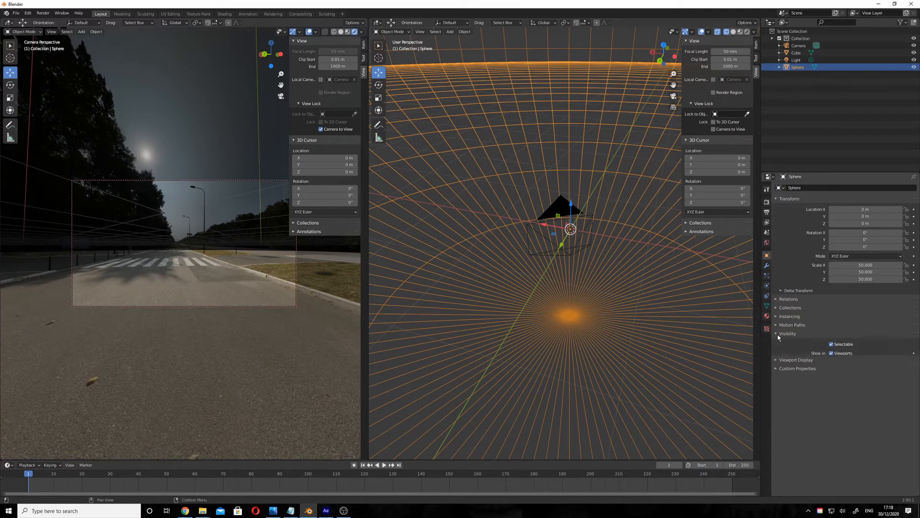
{"action": "left_click", "coordinate": [779, 372]}
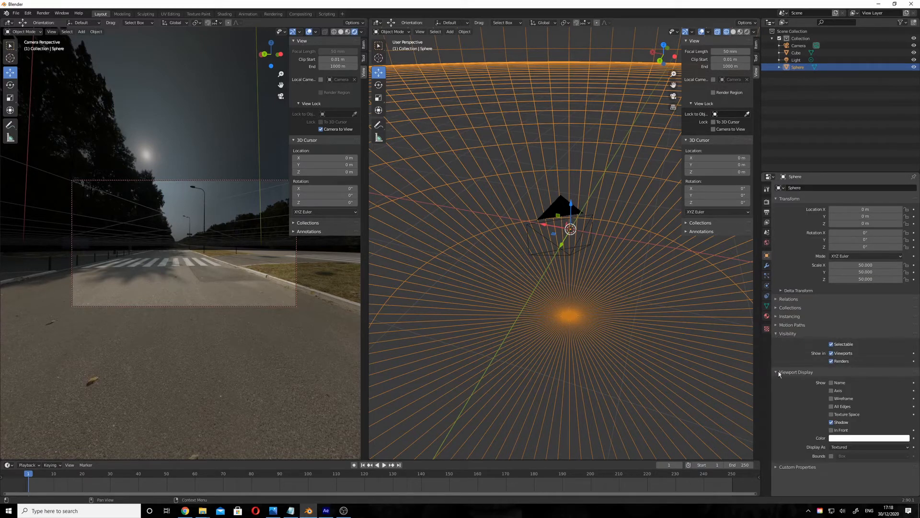
- Switch the scene's render engine to Cycles
{"action": "left_click", "coordinate": [767, 189]}
{"action": "left_click", "coordinate": [767, 202]}
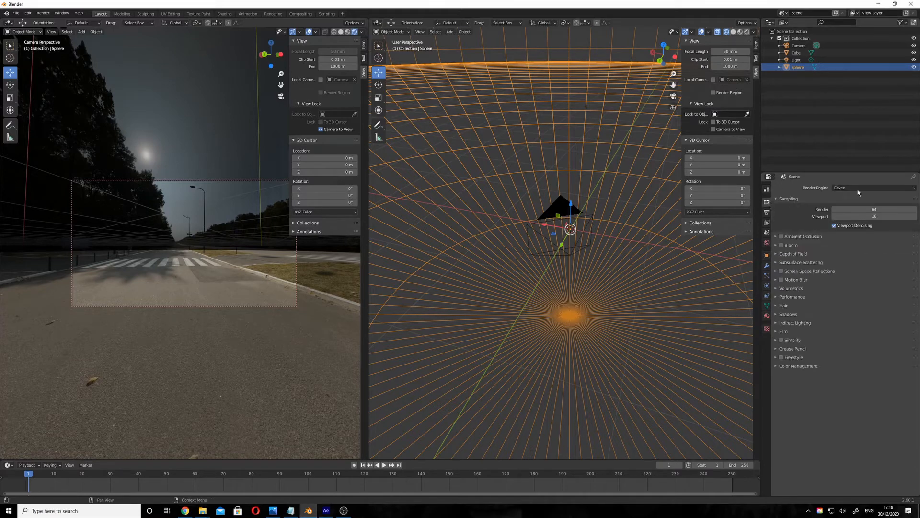
{"action": "left_click", "coordinate": [875, 187]}
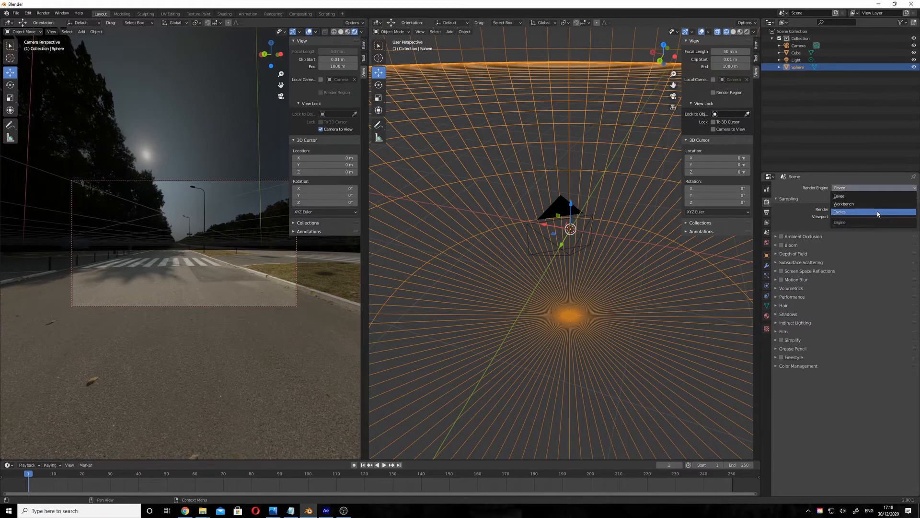
{"action": "left_click", "coordinate": [877, 212]}
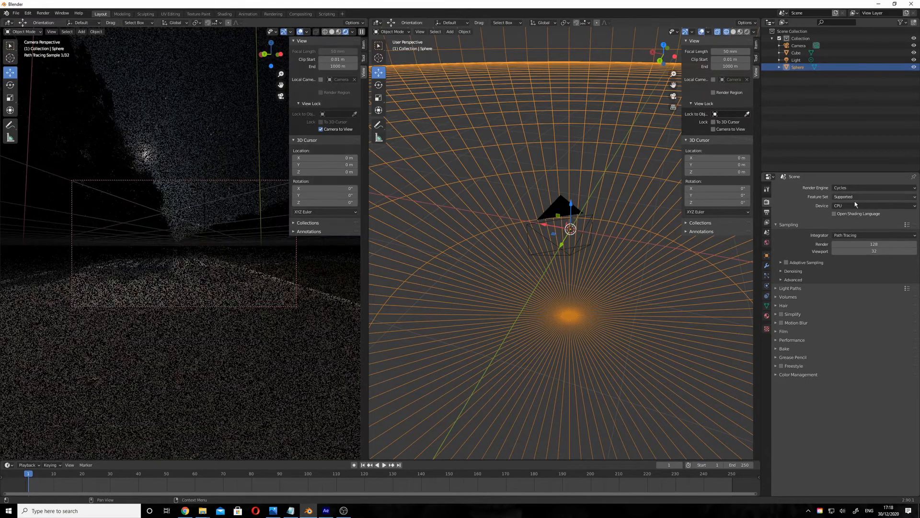
- Disable Diffuse, Transmission, Volume Scatter and Shadow in the dome's Ray Visibility, keeping Camera and Glossy enabled
{"action": "left_click", "coordinate": [767, 255]}
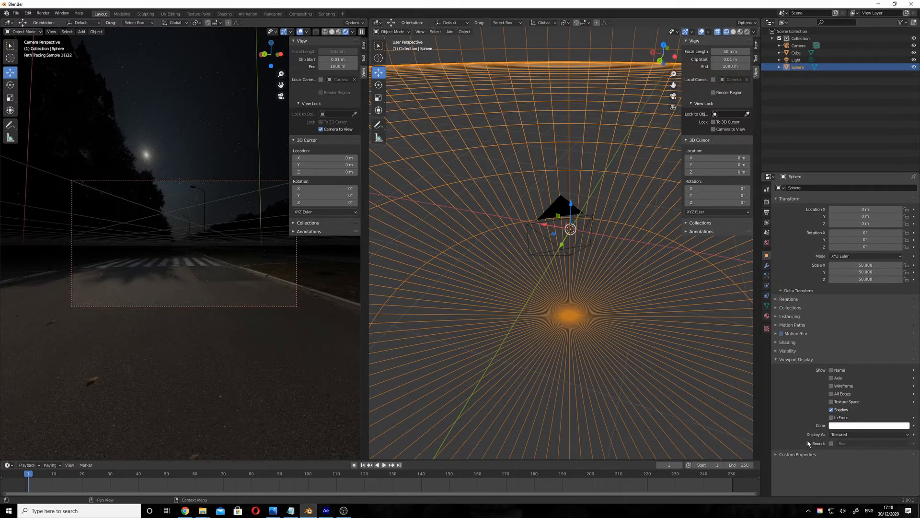
{"action": "left_click", "coordinate": [781, 361]}
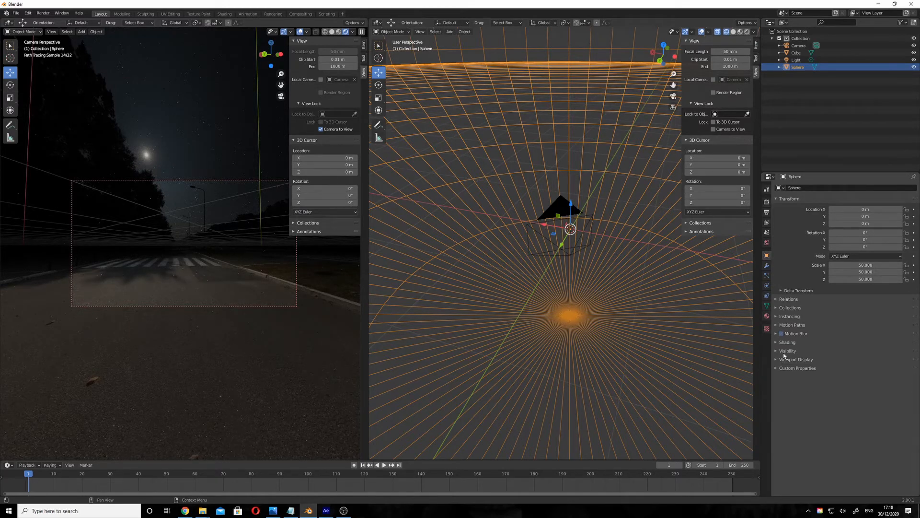
{"action": "left_click", "coordinate": [784, 352]}
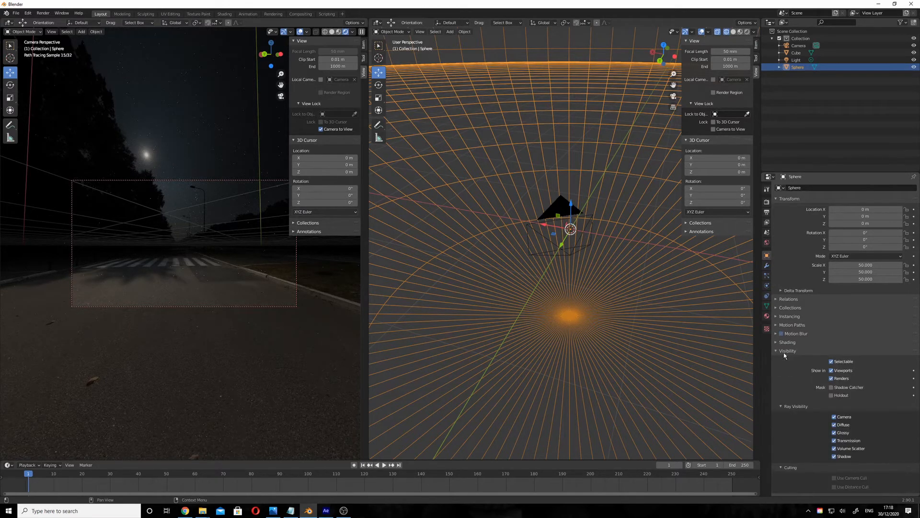
{"action": "left_click", "coordinate": [834, 425]}
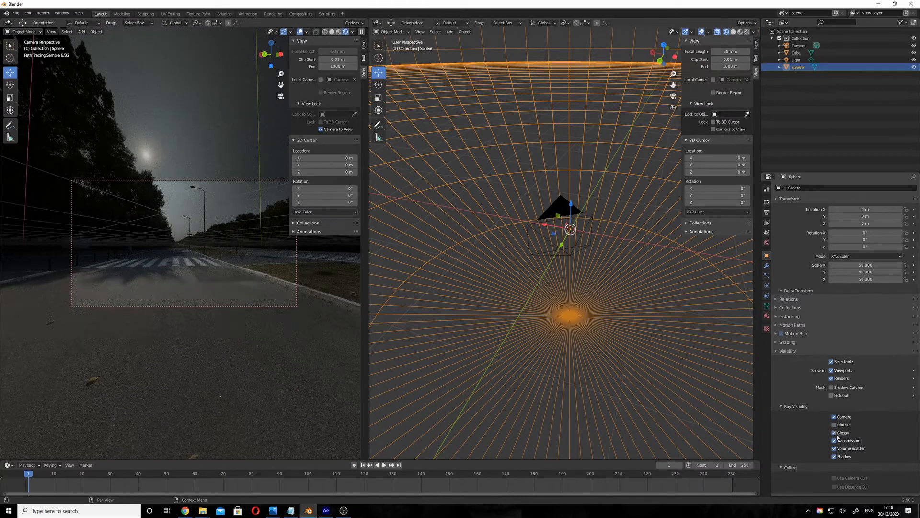
{"action": "left_click", "coordinate": [834, 441]}
{"action": "left_click", "coordinate": [833, 448]}
{"action": "left_click", "coordinate": [834, 456]}
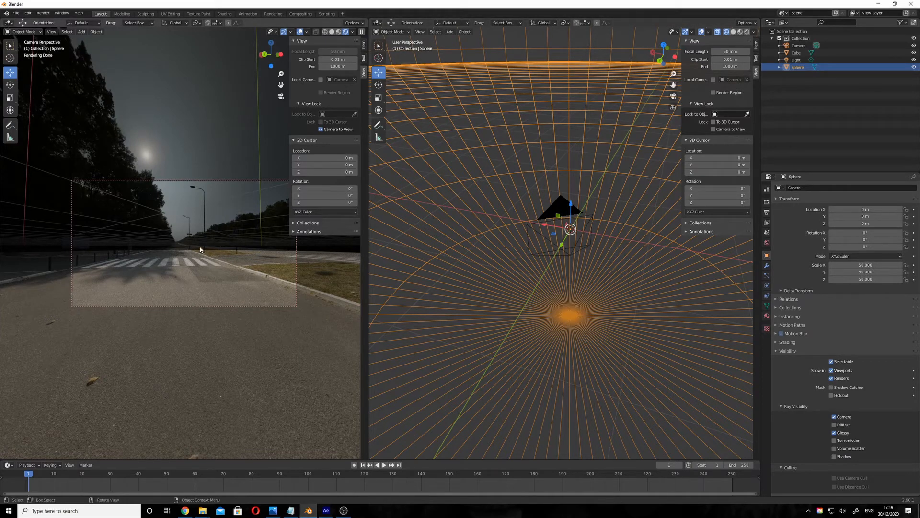
- Apply Shade Smooth to the dome and turn the camera around the street, ending back on the pedestrian crossing
{"action": "middle_click_drag", "start_coordinate": [200, 240], "coordinate": [0, 241]}
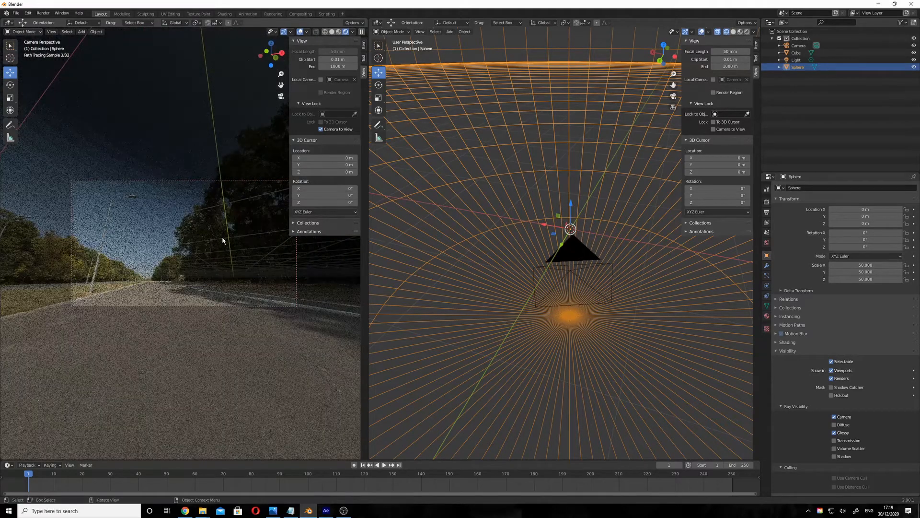
{"action": "middle_click_drag", "start_coordinate": [206, 240], "coordinate": [237, 230]}
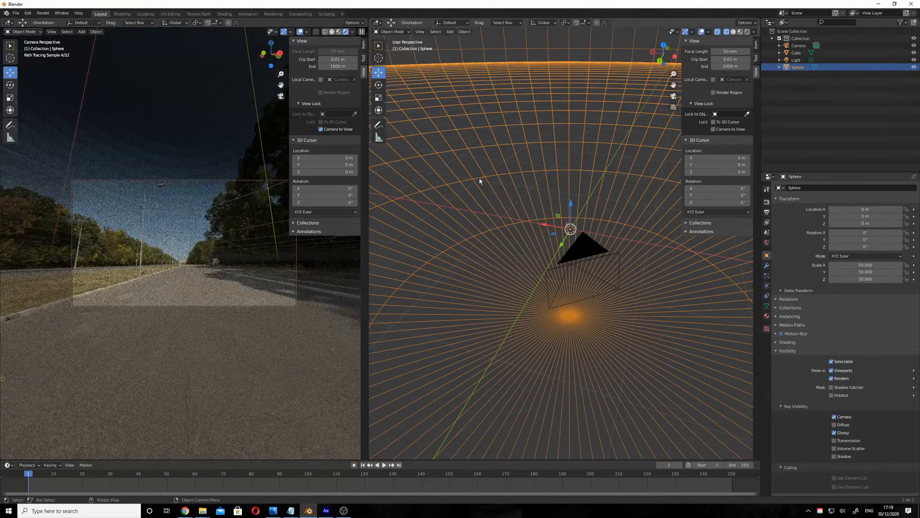
{"action": "key", "text": "F3"}
{"action": "type", "text": "sm"}
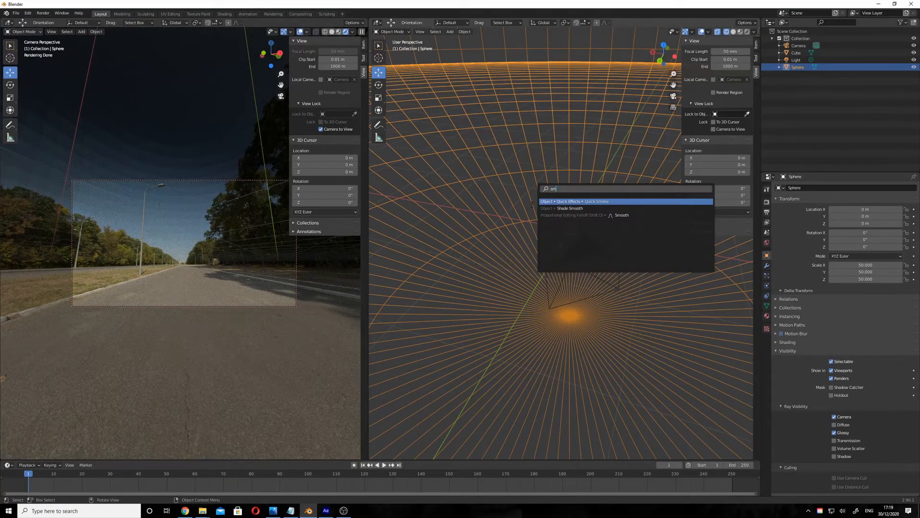
{"action": "left_click", "coordinate": [599, 208]}
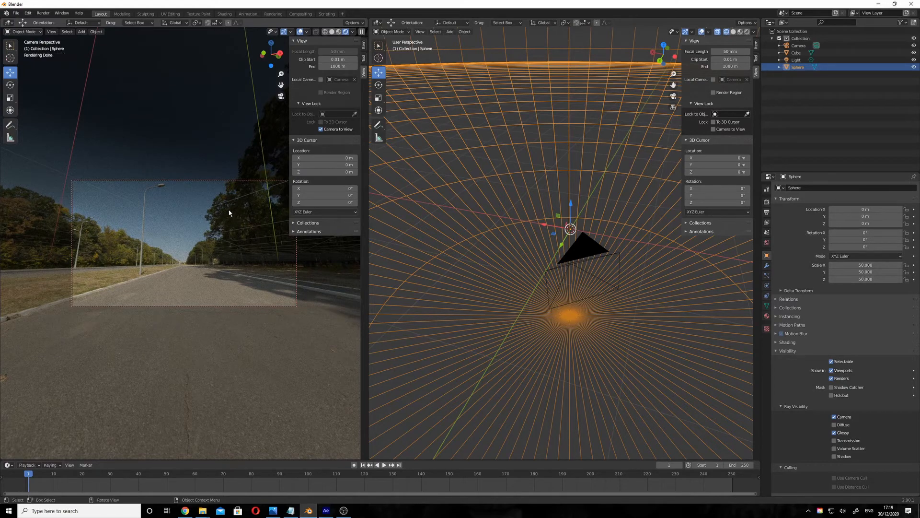
{"action": "middle_click_drag", "start_coordinate": [224, 237], "coordinate": [114, 243]}
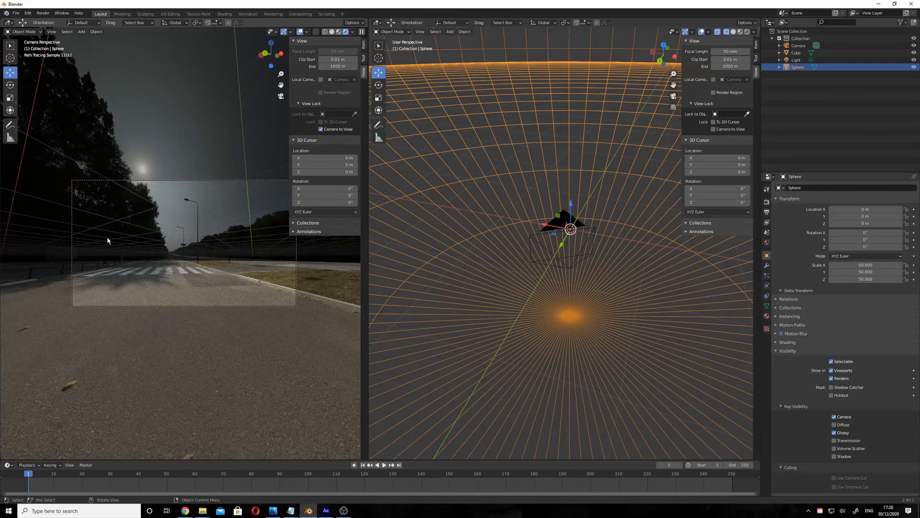
- Add a mesh plane at the dome's centre and scale it up to about 42.65
{"action": "scroll", "coordinate": [575, 144], "scroll_direction": "down", "scroll_amount": 5}
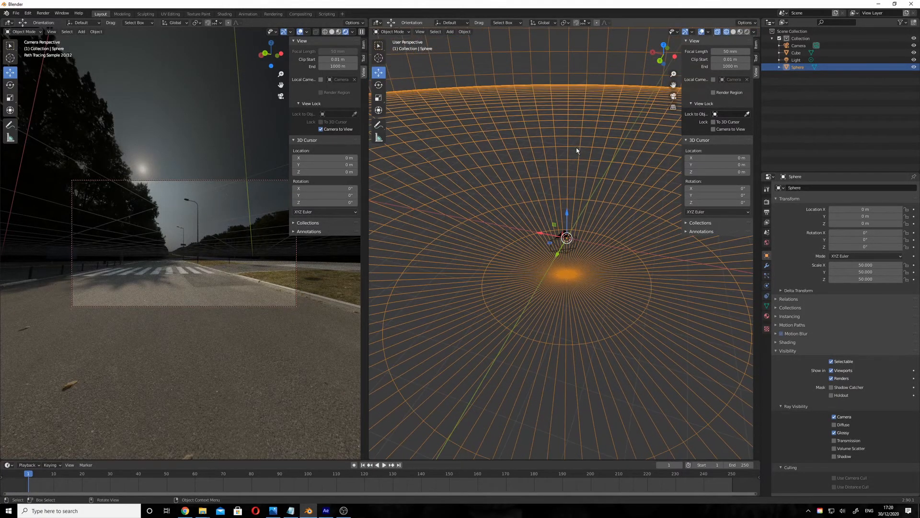
{"action": "scroll", "coordinate": [530, 194], "scroll_direction": "up", "scroll_amount": 2}
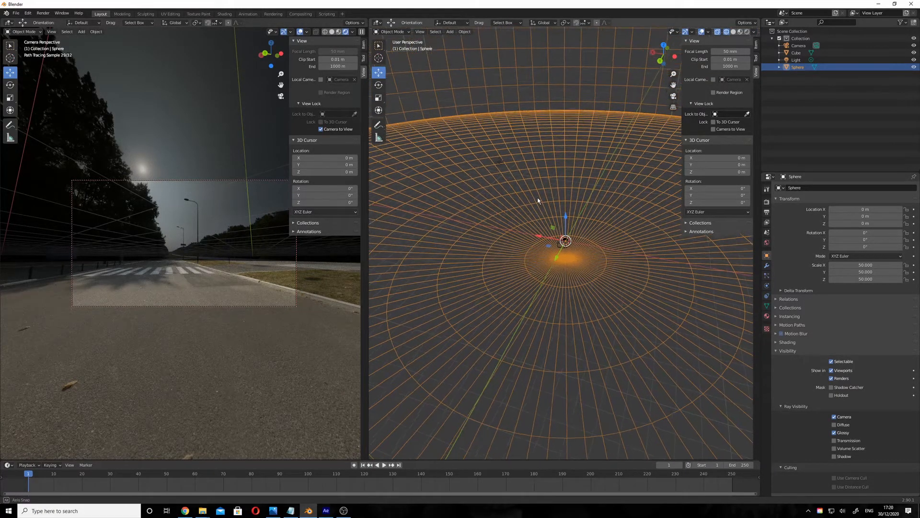
{"action": "key", "text": "shift+a"}
{"action": "mouse_move", "coordinate": [538, 197]}
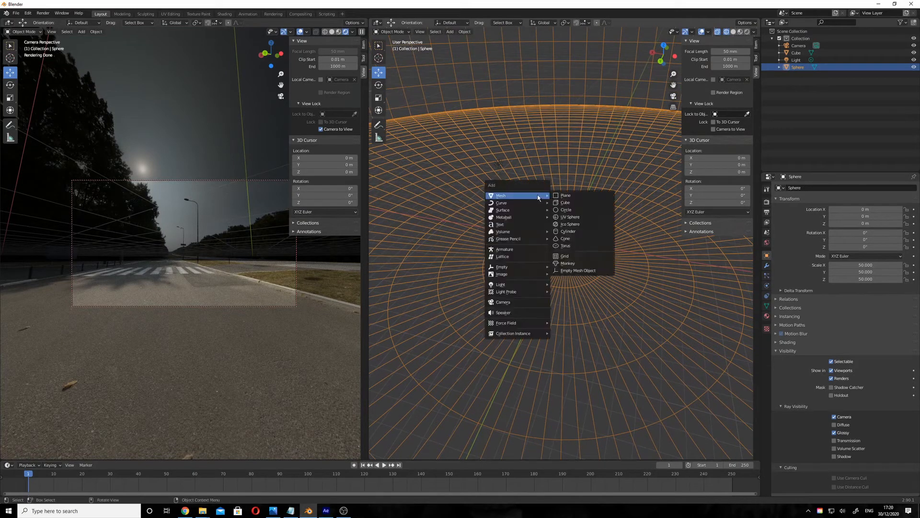
{"action": "left_click", "coordinate": [574, 196]}
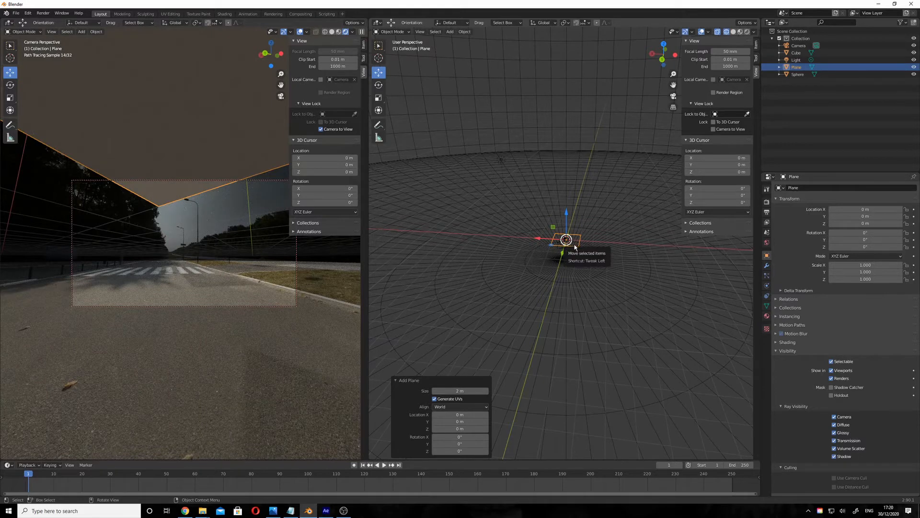
{"action": "key", "text": "s"}
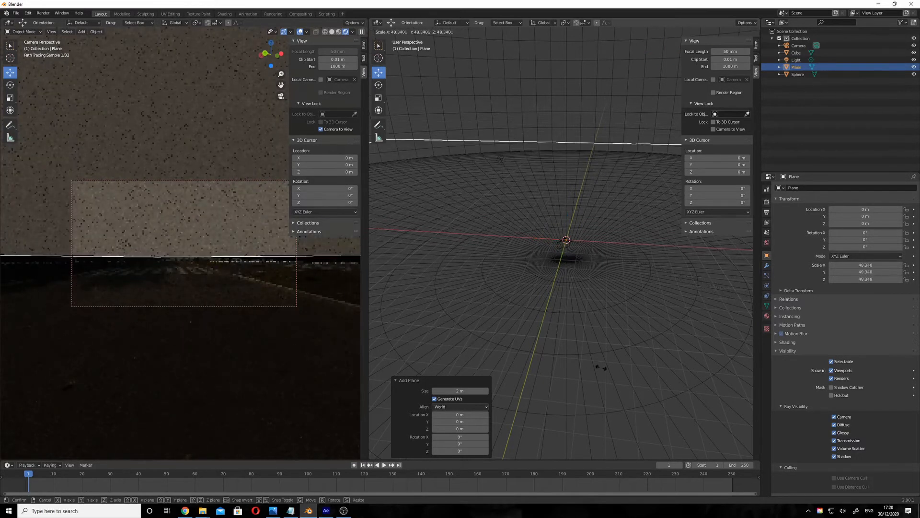
{"action": "left_click", "coordinate": [527, 363]}
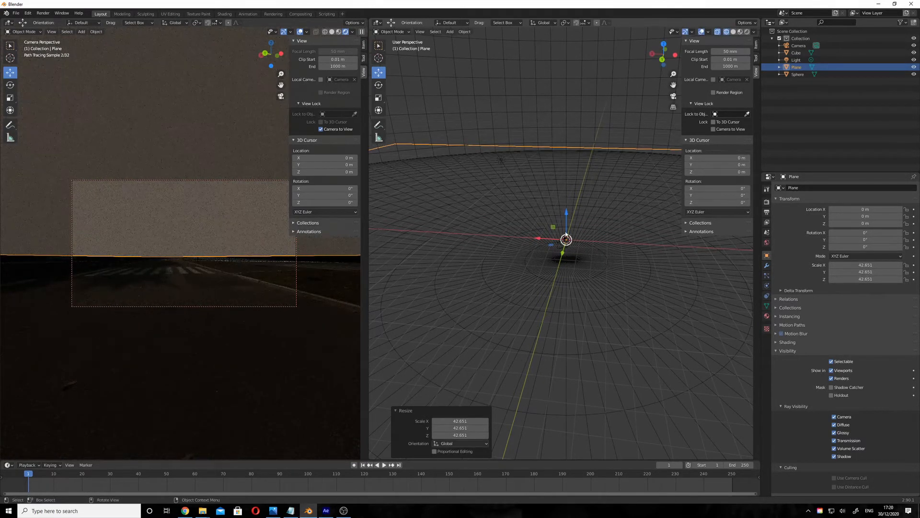
- Lower the plane about 1.55 m along Z onto the dome's floor and hide it in the viewport
{"action": "middle_click_drag", "start_coordinate": [558, 285], "coordinate": [570, 256]}
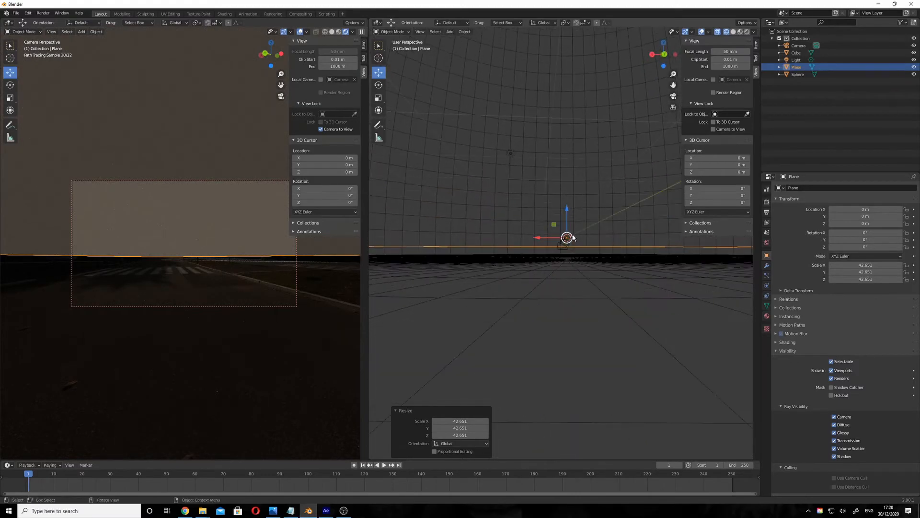
{"action": "left_click_drag", "start_coordinate": [568, 216], "coordinate": [567, 237]}
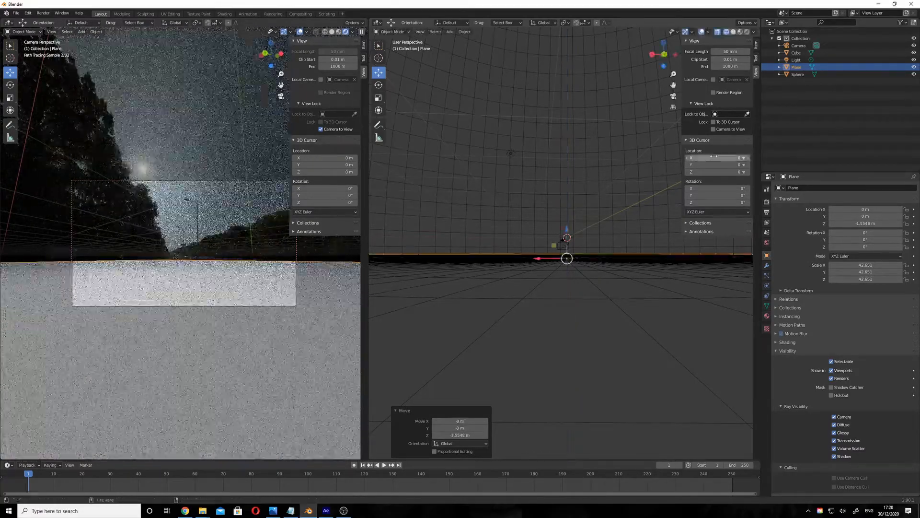
{"action": "left_click", "coordinate": [914, 67]}
- Add a cube and move it in front of the camera, to about X 4.05 m and Y -4.64 m
{"action": "middle_click_drag", "start_coordinate": [600, 285], "coordinate": [562, 304]}
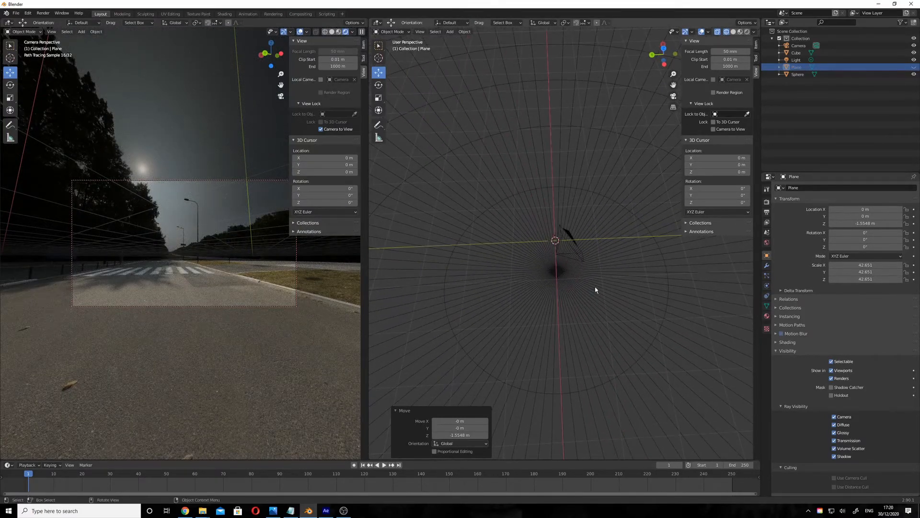
{"action": "key", "text": "shift+a"}
{"action": "mouse_move", "coordinate": [596, 284]}
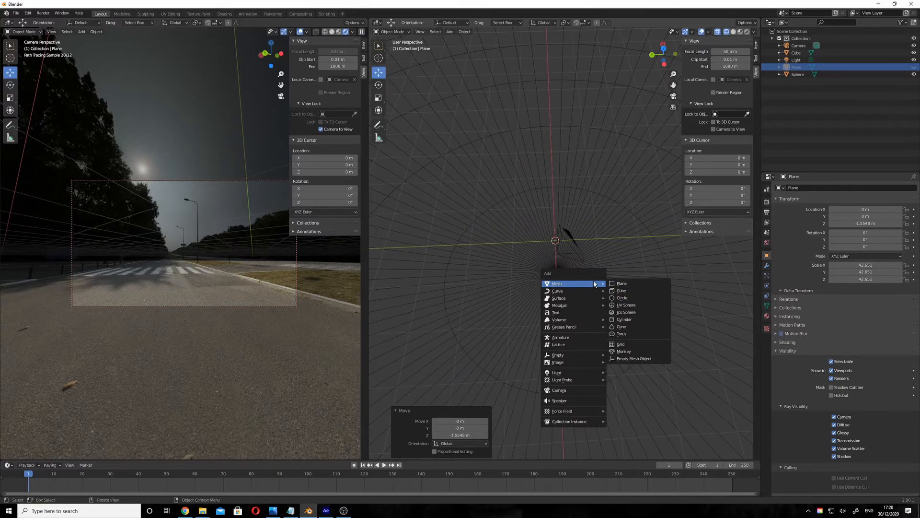
{"action": "left_click", "coordinate": [623, 291]}
{"action": "middle_click_drag", "start_coordinate": [539, 235], "coordinate": [550, 264]}
{"action": "left_click_drag", "start_coordinate": [551, 264], "coordinate": [490, 82]}
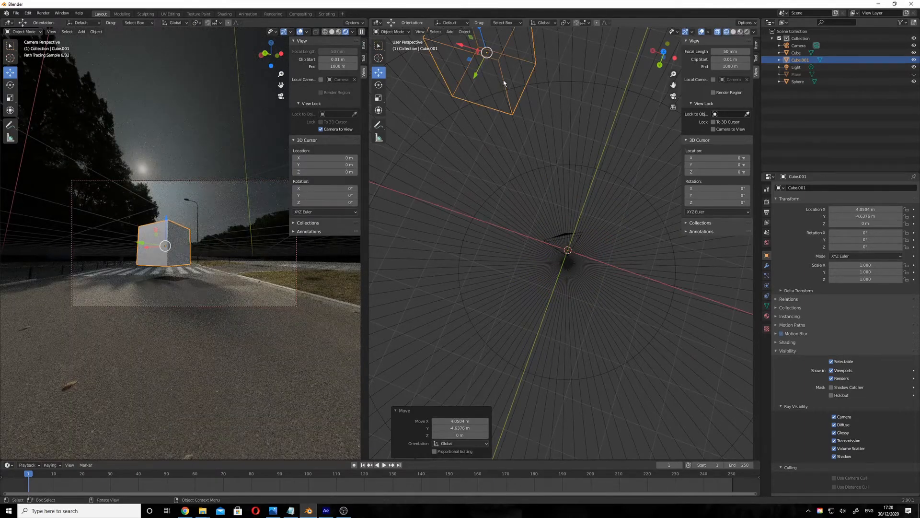
- Lower the cube about 0.67 m onto the road and shift it to about X 2.59 m, Y -6.03 m
{"action": "middle_click_drag", "start_coordinate": [491, 162], "coordinate": [505, 140]}
{"action": "left_click_drag", "start_coordinate": [449, 106], "coordinate": [445, 123]}
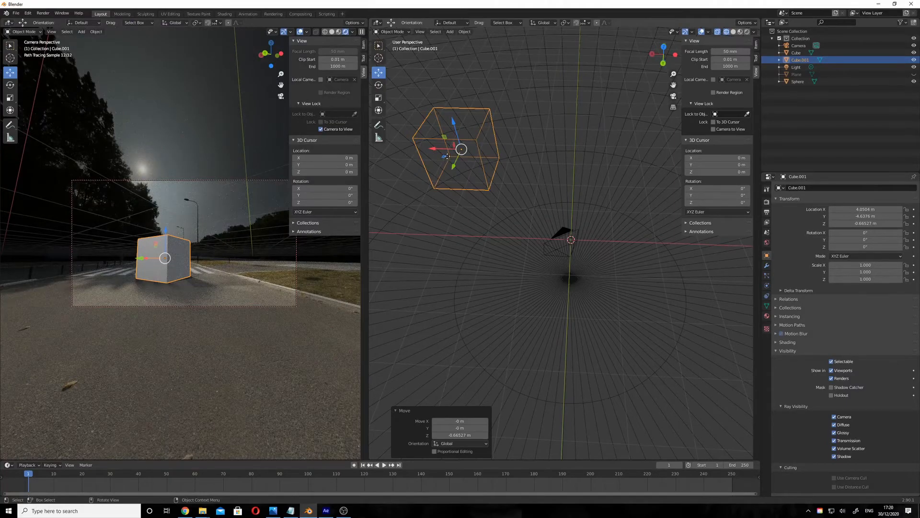
{"action": "mouse_move", "coordinate": [443, 158]}
{"action": "left_mouse_down"}
{"action": "mouse_move", "coordinate": [482, 146]}
{"action": "mouse_move", "coordinate": [474, 158]}
{"action": "left_mouse_up"}
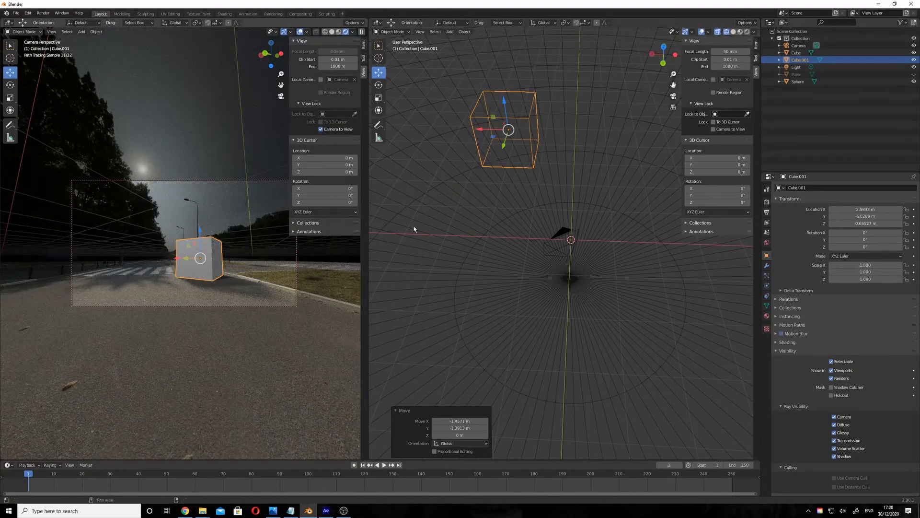
- Add a UV sphere with 50 segments and 25 rings and move it beside the cube, to about X -0.41 m, Y -5.04 m
{"action": "key", "text": "shift+a"}
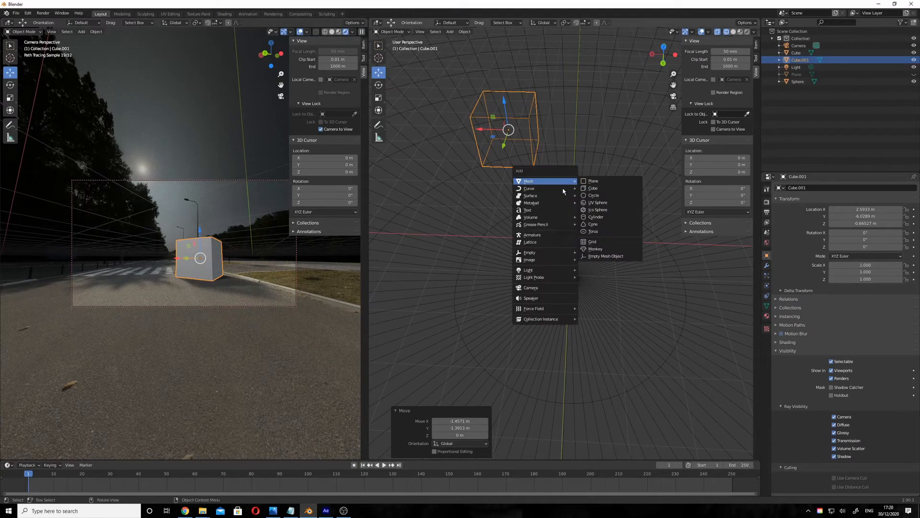
{"action": "mouse_move", "coordinate": [558, 181]}
{"action": "left_click", "coordinate": [602, 203]}
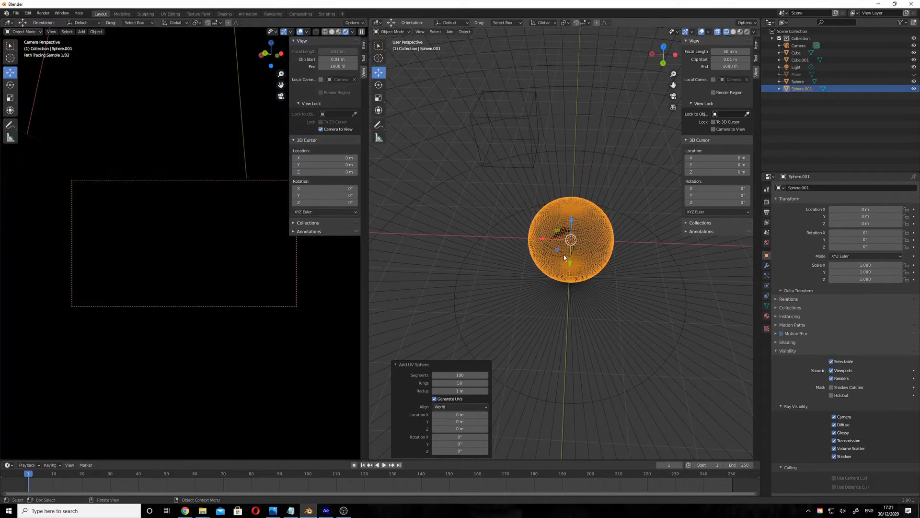
{"action": "left_click", "coordinate": [467, 375]}
{"action": "left_click", "coordinate": [458, 382]}
{"action": "type", "text": "2"}
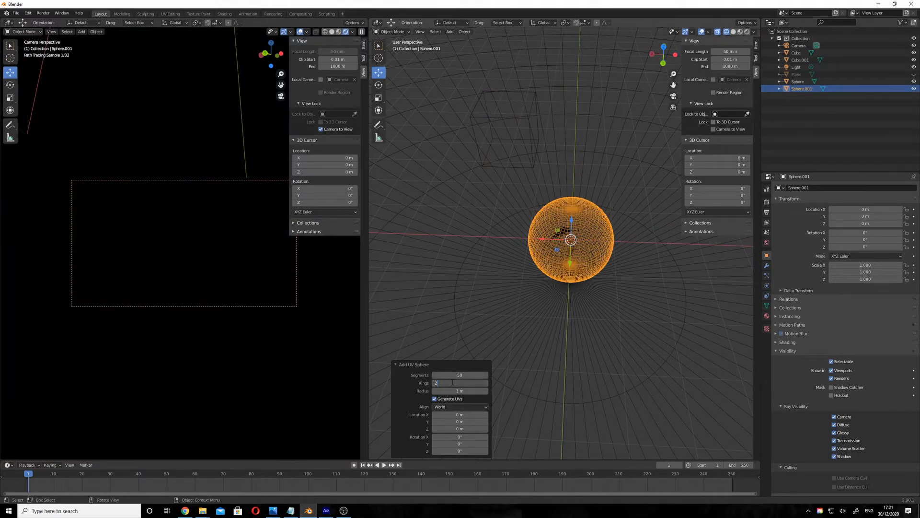
{"action": "type", "text": "5"}
{"action": "key", "text": "Return"}
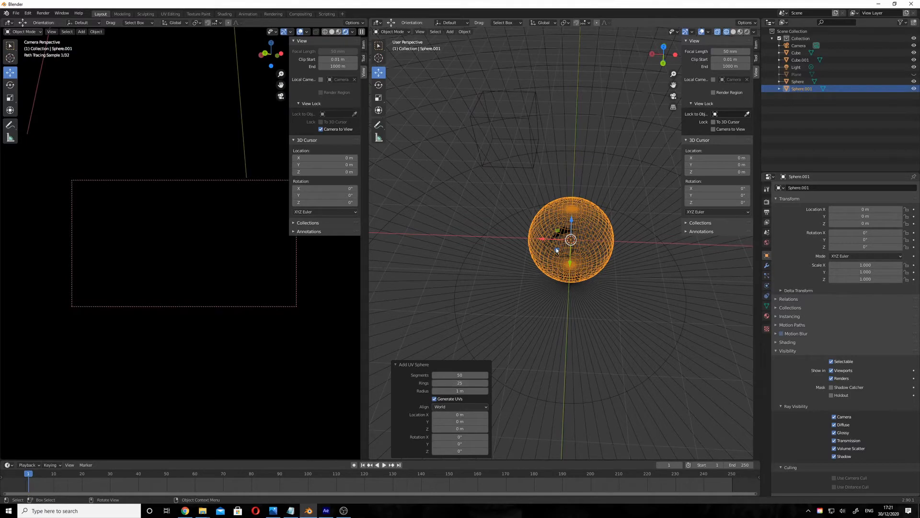
{"action": "key", "text": "g"}
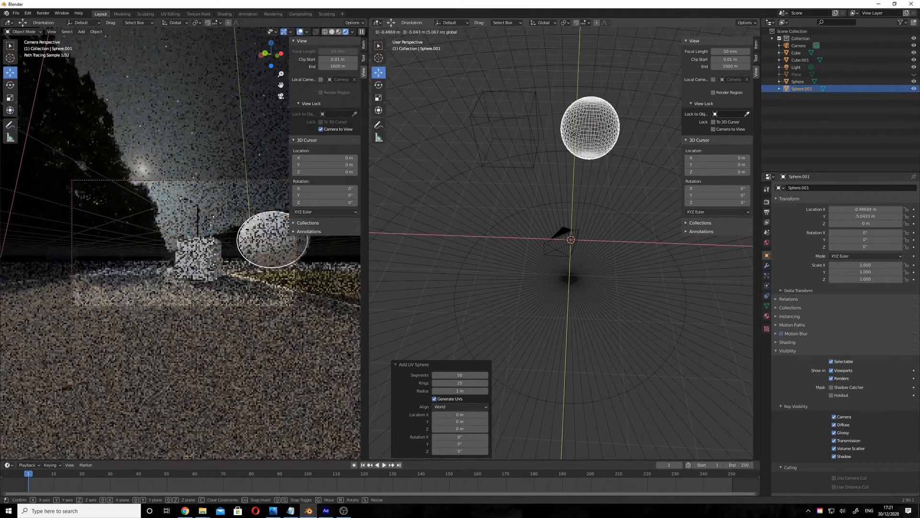
{"action": "left_click", "coordinate": [575, 135]}
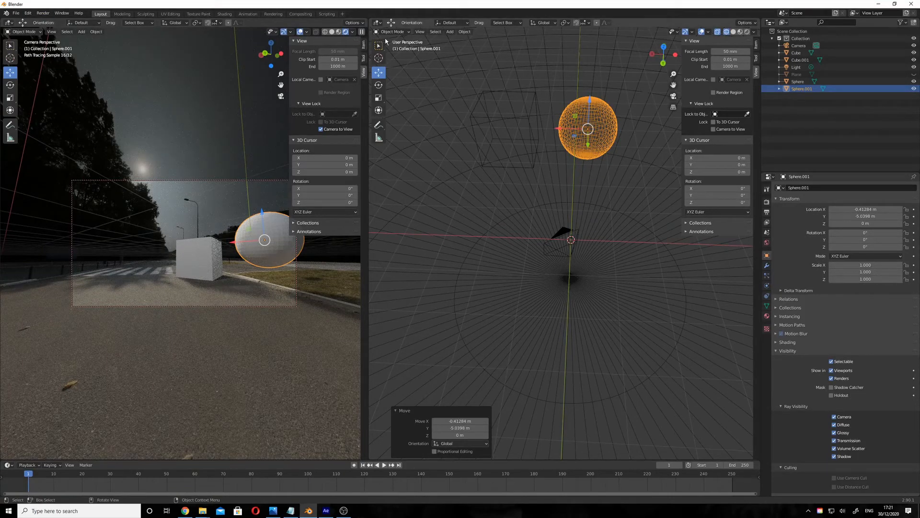
- Show the Shader Editor in place of the wireframe viewport and create a new material for the small sphere
{"action": "left_click", "coordinate": [378, 22]}
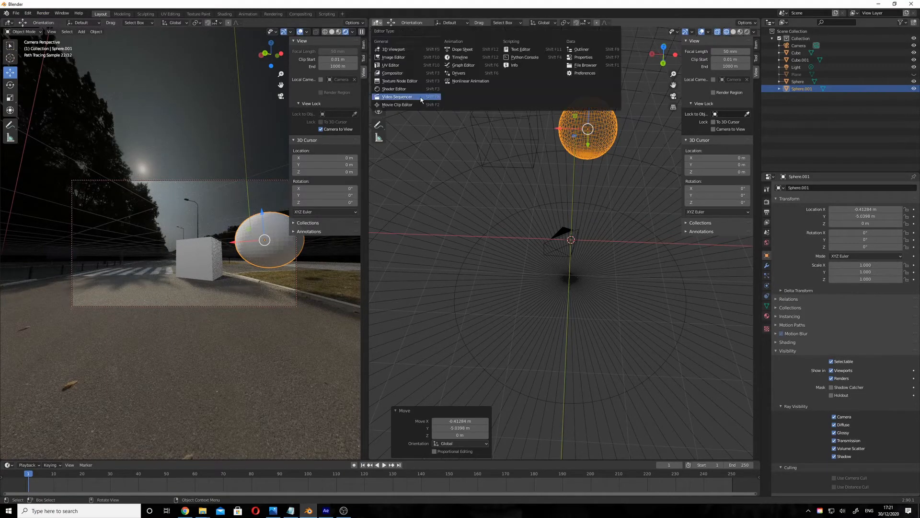
{"action": "left_click", "coordinate": [394, 88]}
{"action": "left_click", "coordinate": [377, 23]}
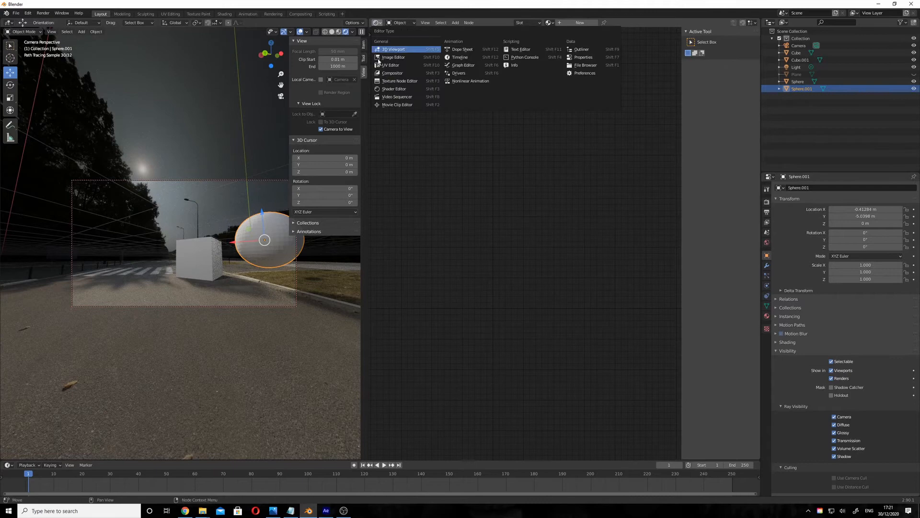
{"action": "left_click", "coordinate": [395, 89]}
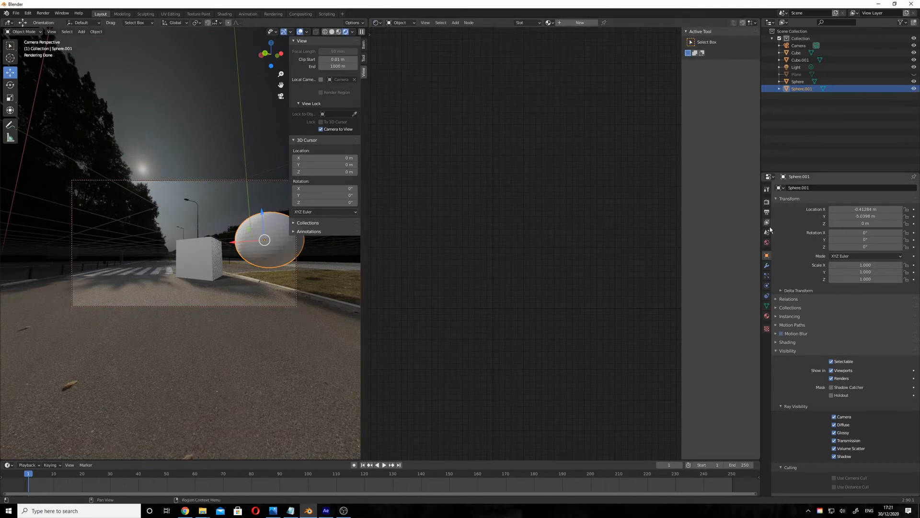
{"action": "left_click", "coordinate": [767, 316]}
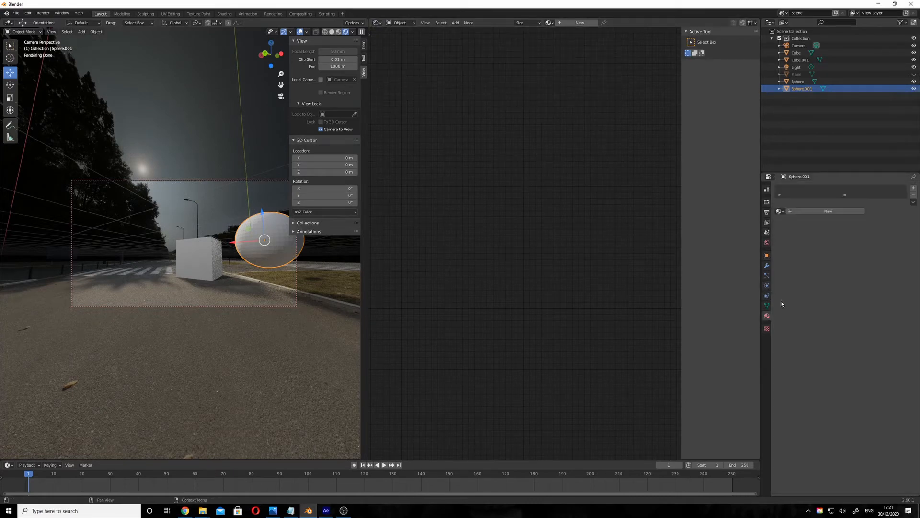
{"action": "left_click", "coordinate": [815, 211]}
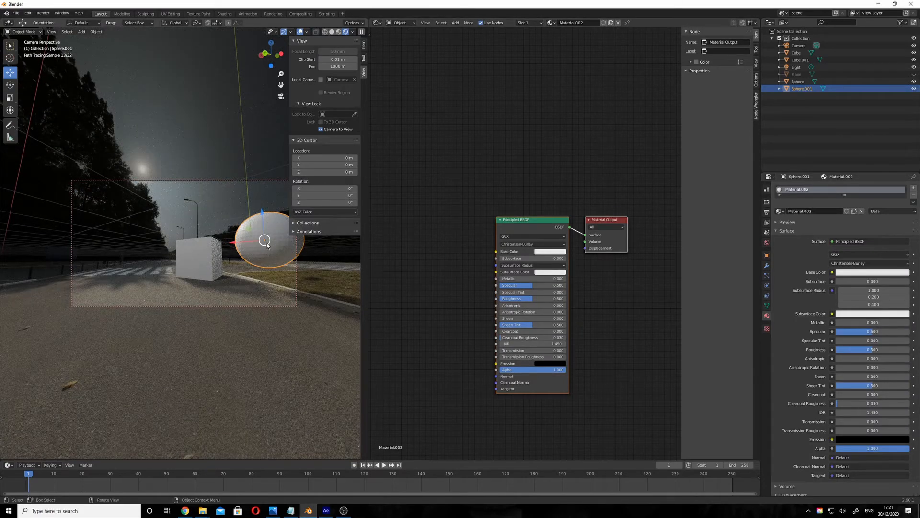
- Shade the small sphere smooth and make its Principled BSDF mirror-like with Metallic 1, Specular 1 and Roughness 0
{"action": "key", "text": "F3"}
{"action": "key", "text": "Return"}
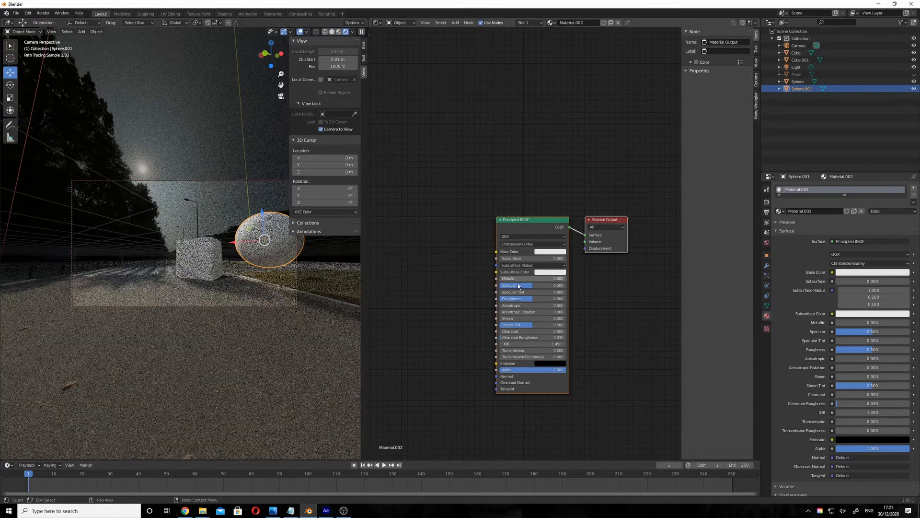
{"action": "left_click_drag", "start_coordinate": [527, 279], "coordinate": [595, 279]}
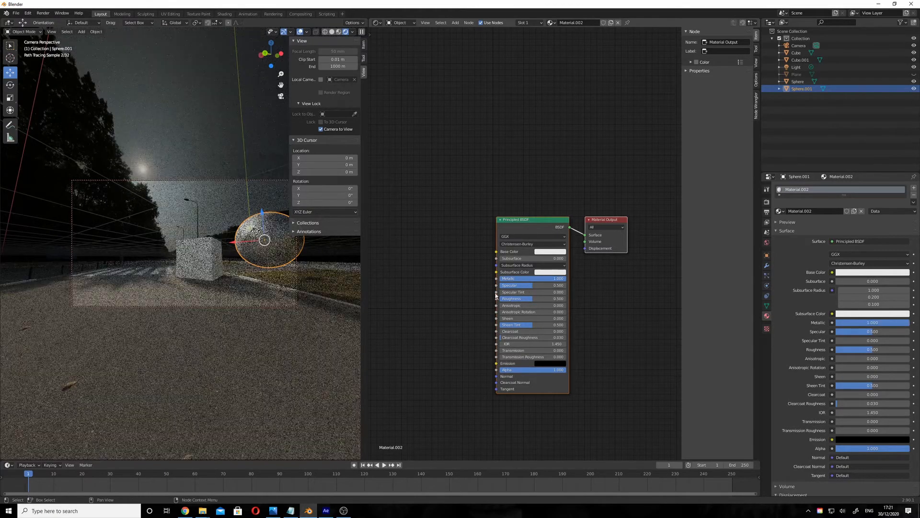
{"action": "key", "text": "g"}
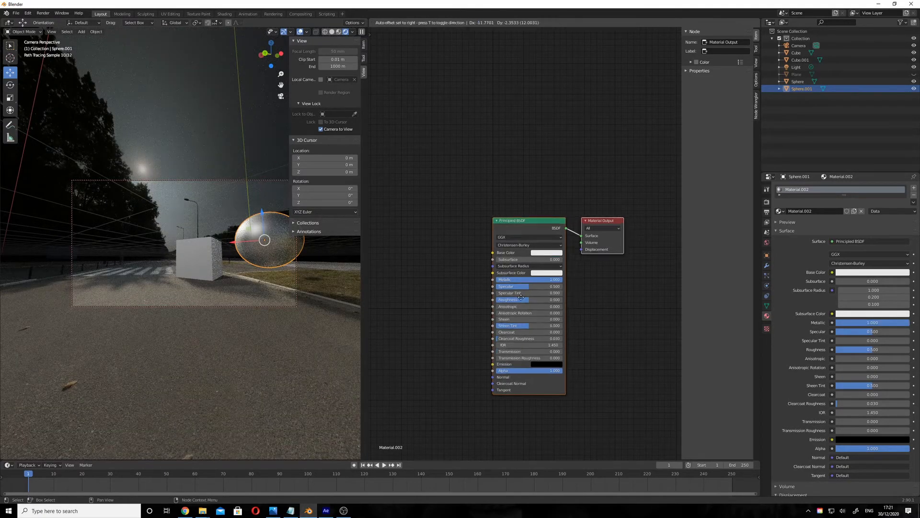
{"action": "left_click", "coordinate": [475, 304]}
{"action": "left_click_drag", "start_coordinate": [474, 304], "coordinate": [508, 289]}
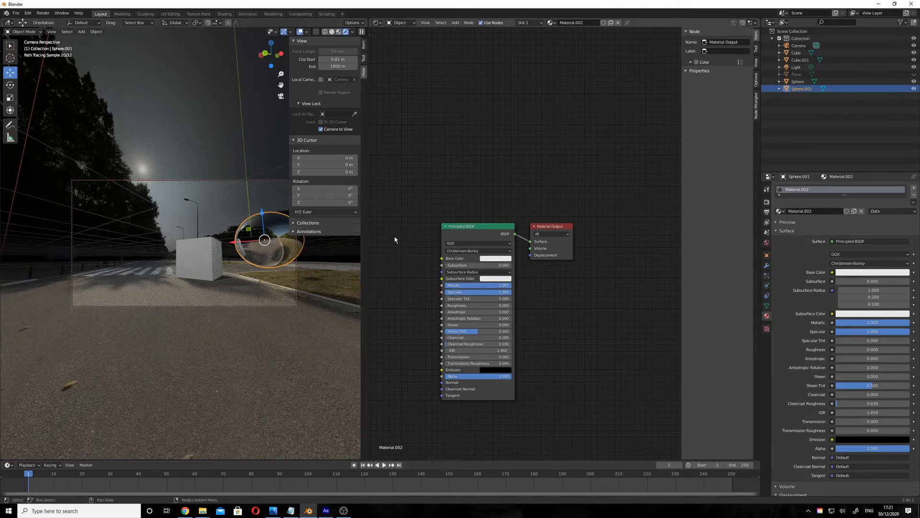
- Lower the mirror sphere about 0.44 m along Z and, back in the wireframe 3D viewport, shift it slightly farther from the camera along Y
{"action": "left_click_drag", "start_coordinate": [263, 214], "coordinate": [254, 262]}
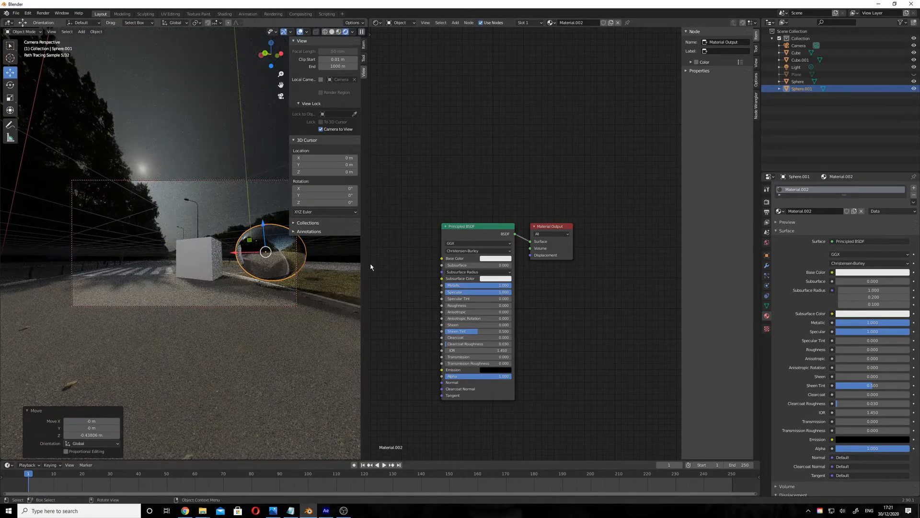
{"action": "left_click", "coordinate": [379, 23]}
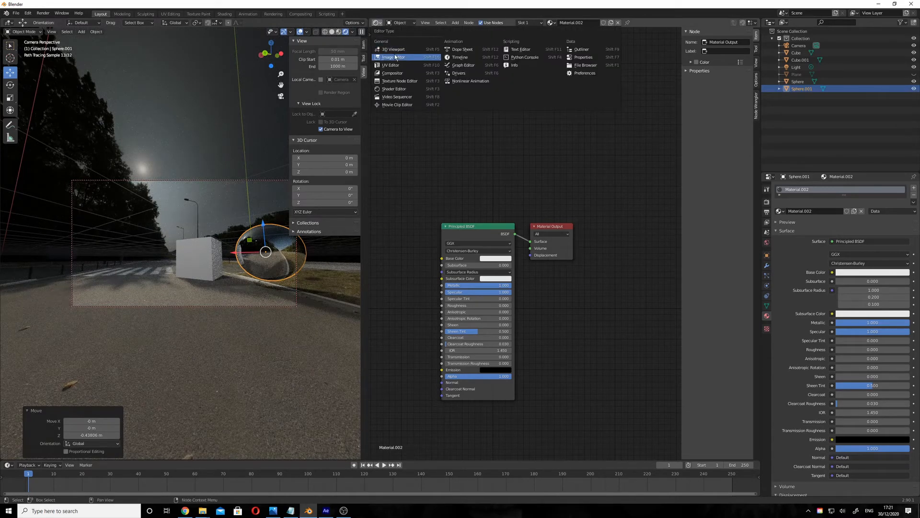
{"action": "left_click", "coordinate": [396, 50]}
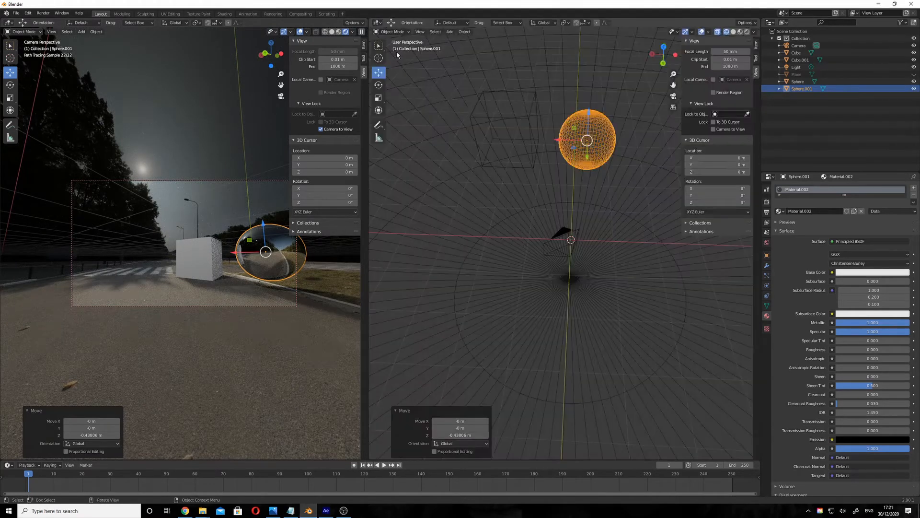
{"action": "middle_click_drag", "start_coordinate": [551, 155], "coordinate": [551, 177]}
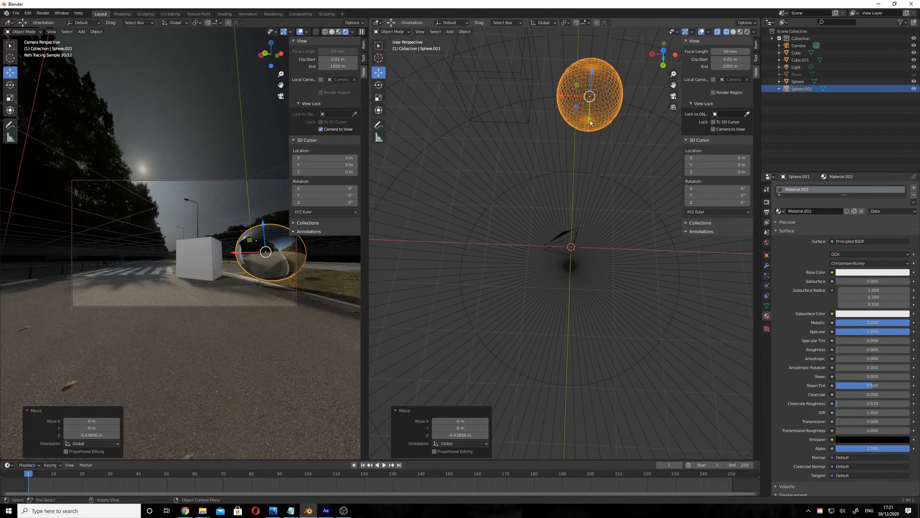
{"action": "left_click_drag", "start_coordinate": [590, 120], "coordinate": [595, 56]}
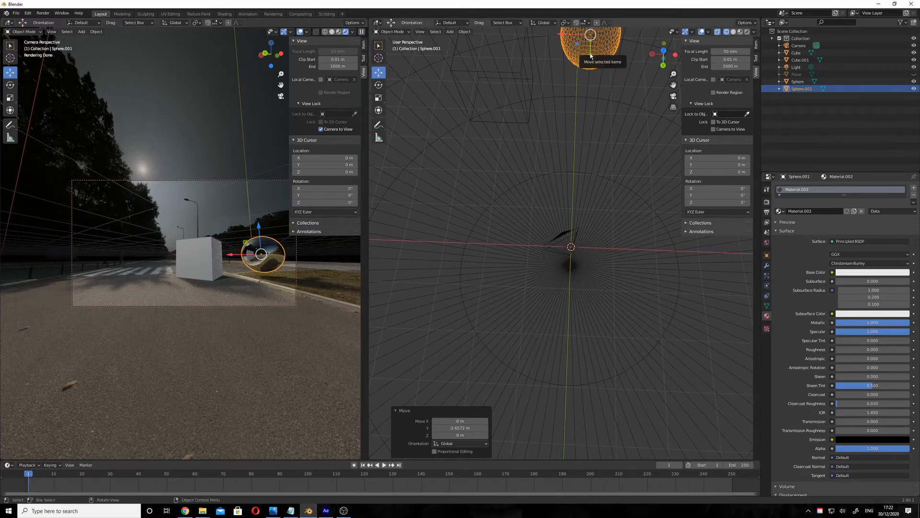
{"action": "left_click_drag", "start_coordinate": [594, 57], "coordinate": [590, 108]}
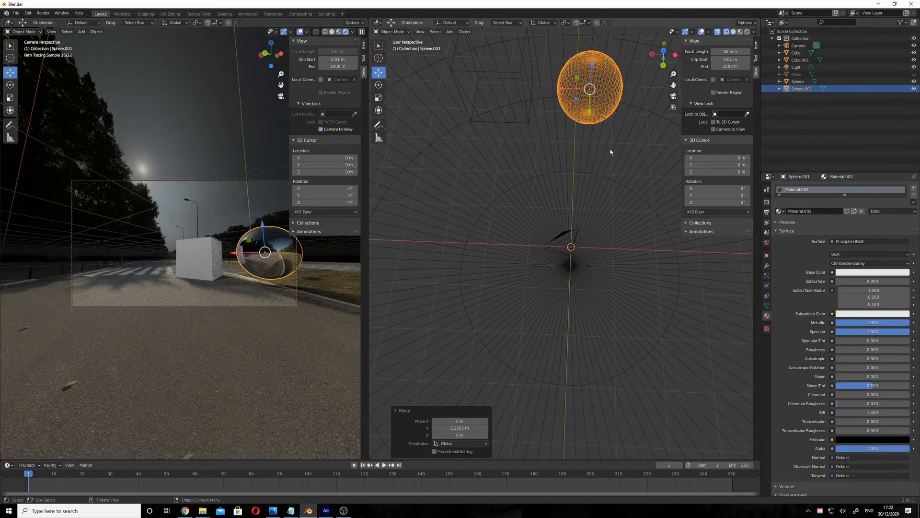
- Unhide the floor plane and assign it the dome's crosswalk HDRI material, Material.001, in the Shader Editor
{"action": "left_click", "coordinate": [800, 74]}
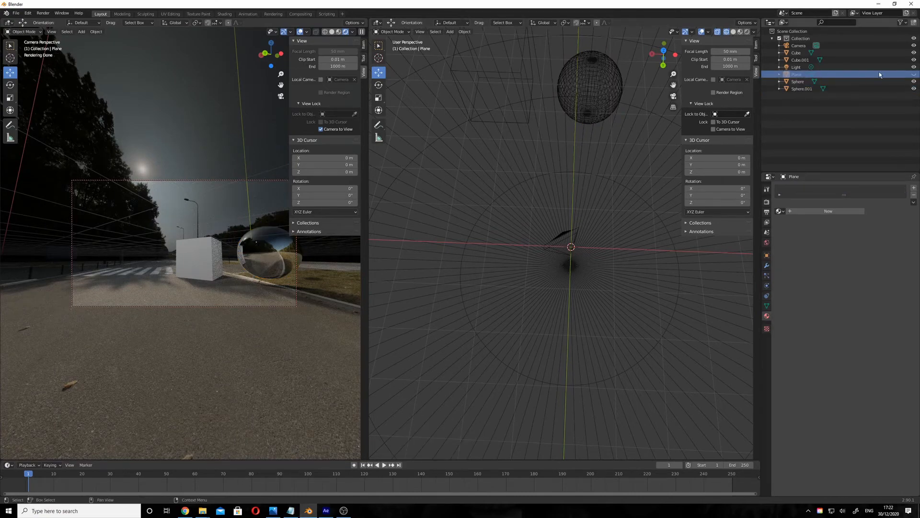
{"action": "left_click", "coordinate": [915, 74]}
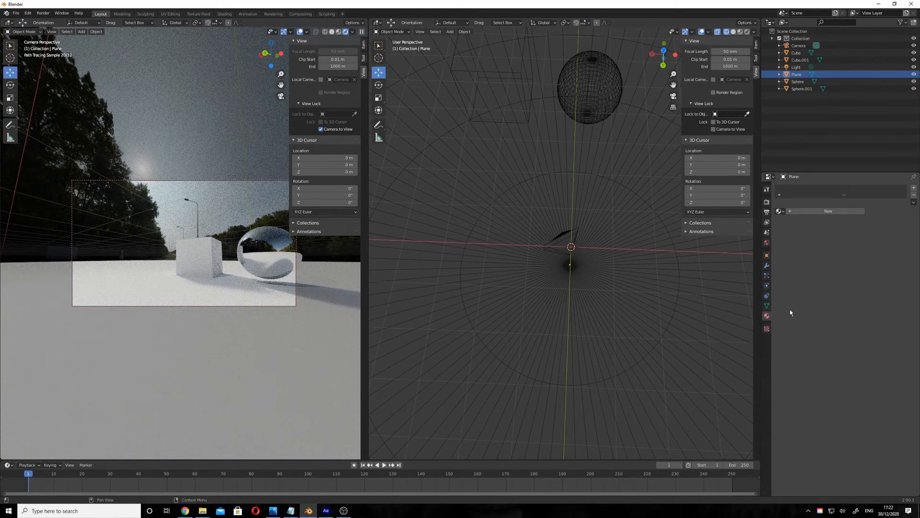
{"action": "left_click", "coordinate": [828, 211]}
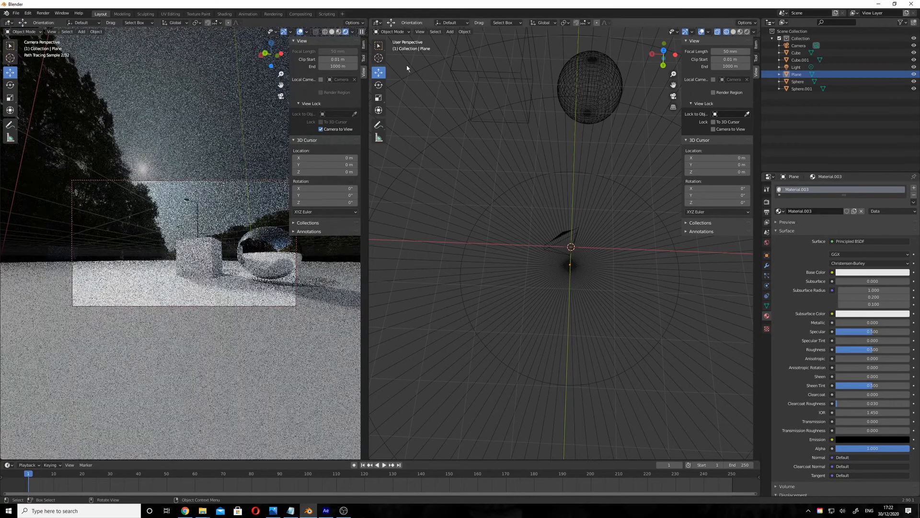
{"action": "left_click", "coordinate": [386, 31]}
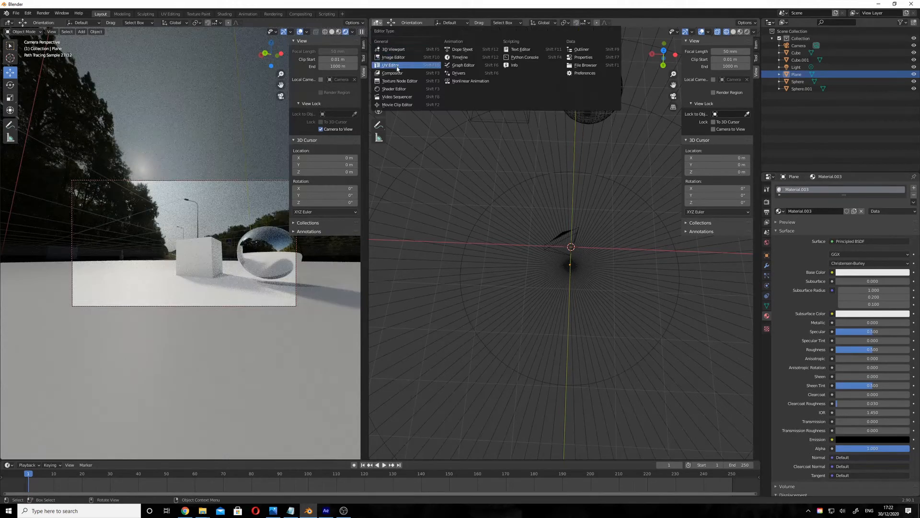
{"action": "left_click", "coordinate": [378, 22]}
{"action": "left_click", "coordinate": [394, 89]}
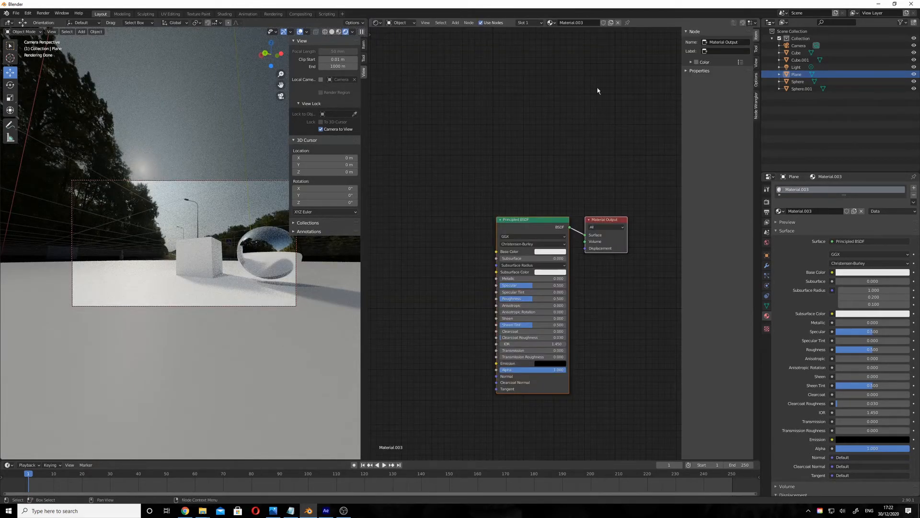
{"action": "left_click", "coordinate": [552, 23]}
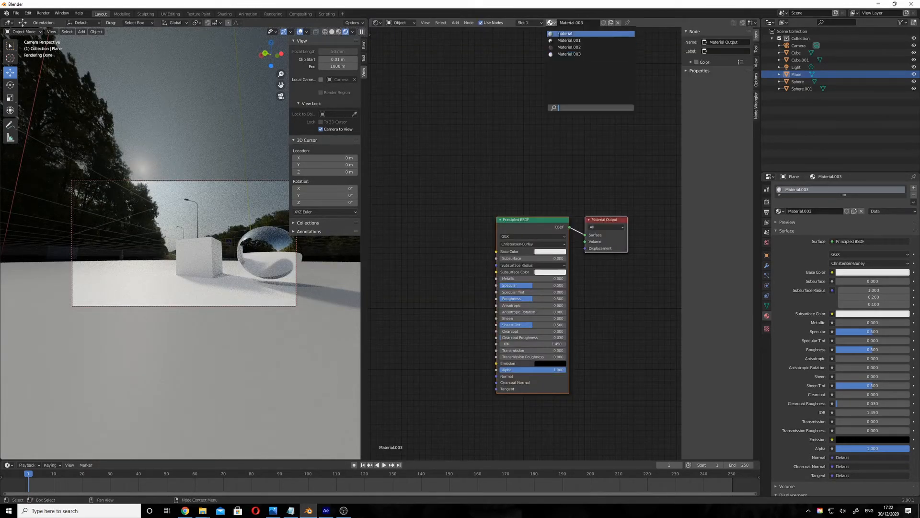
{"action": "left_click", "coordinate": [569, 40]}
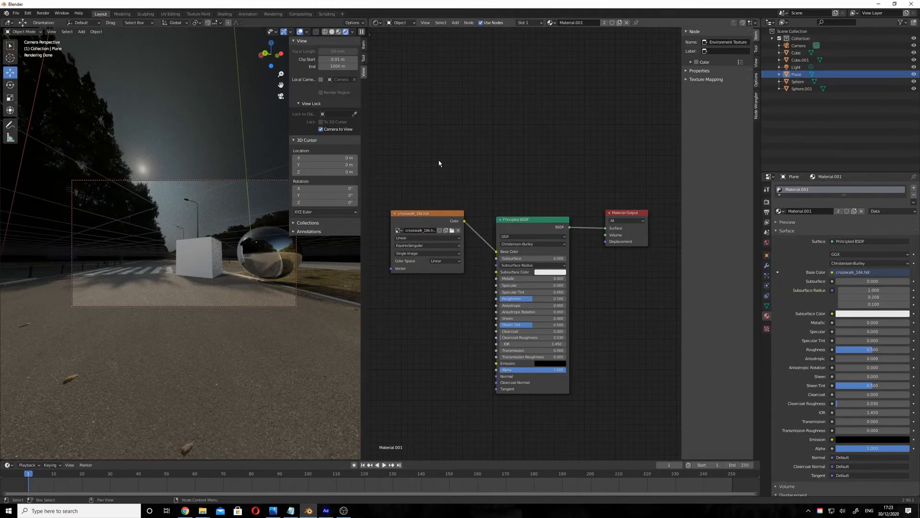
- Add a second material slot to the dome sphere and create a new material in it
{"action": "left_click", "coordinate": [798, 81]}
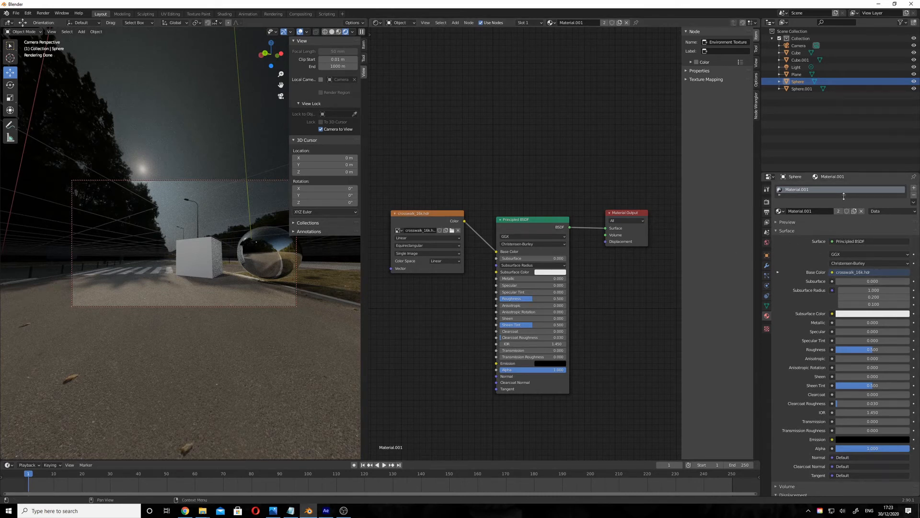
{"action": "left_click_drag", "start_coordinate": [844, 195], "coordinate": [844, 273]}
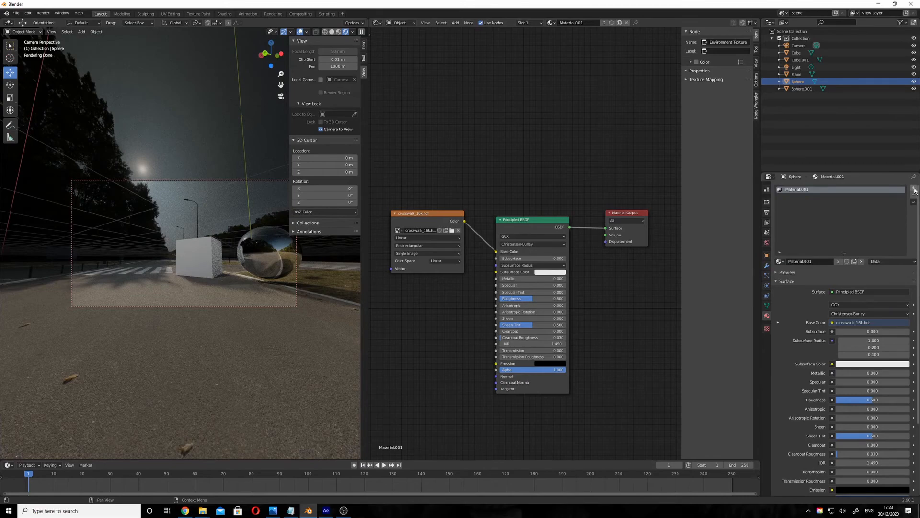
{"action": "left_click", "coordinate": [914, 187]}
{"action": "left_click", "coordinate": [827, 261]}
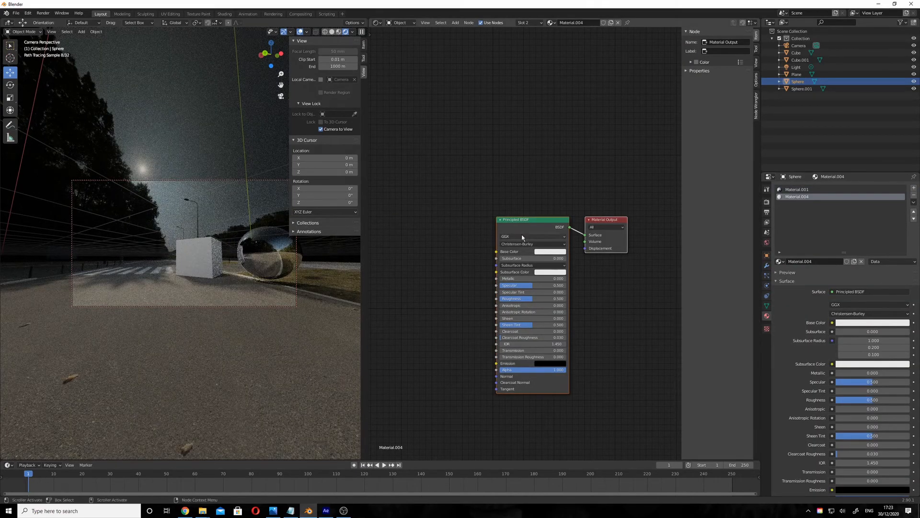
- Add an Emission shader to the dome's second material and connect it to the Material Output surface, moving the Principled BSDF aside
{"action": "left_click", "coordinate": [504, 192]}
{"action": "key", "text": "shift+a"}
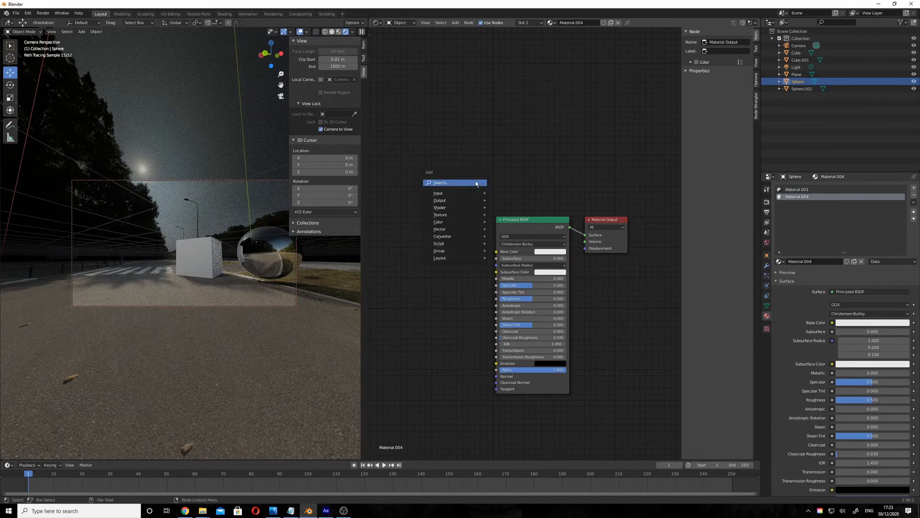
{"action": "mouse_move", "coordinate": [472, 206]}
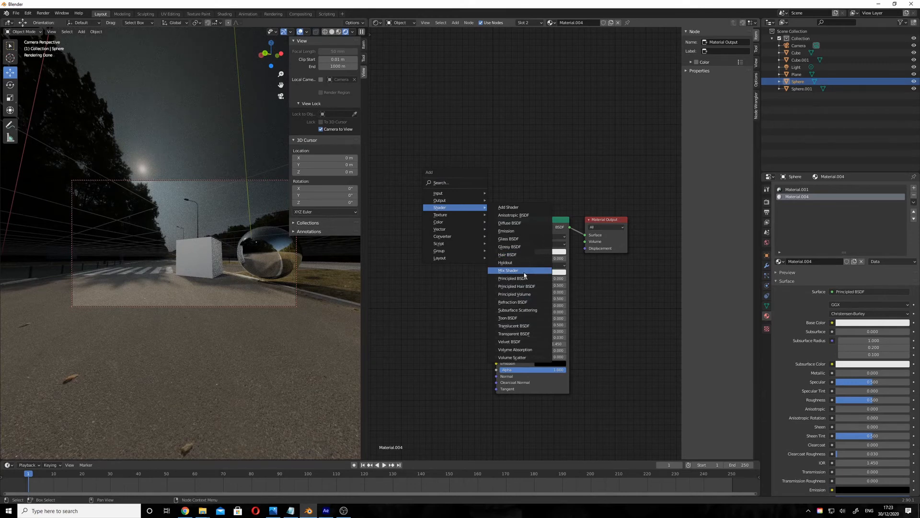
{"action": "left_click", "coordinate": [522, 231]}
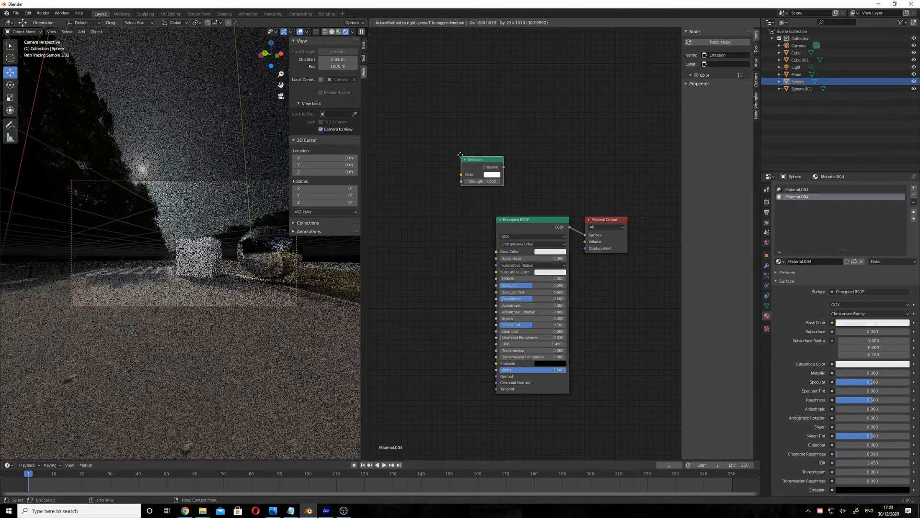
{"action": "left_click", "coordinate": [458, 153]}
{"action": "left_click_drag", "start_coordinate": [502, 164], "coordinate": [585, 235]}
{"action": "left_click_drag", "start_coordinate": [531, 220], "coordinate": [473, 236]}
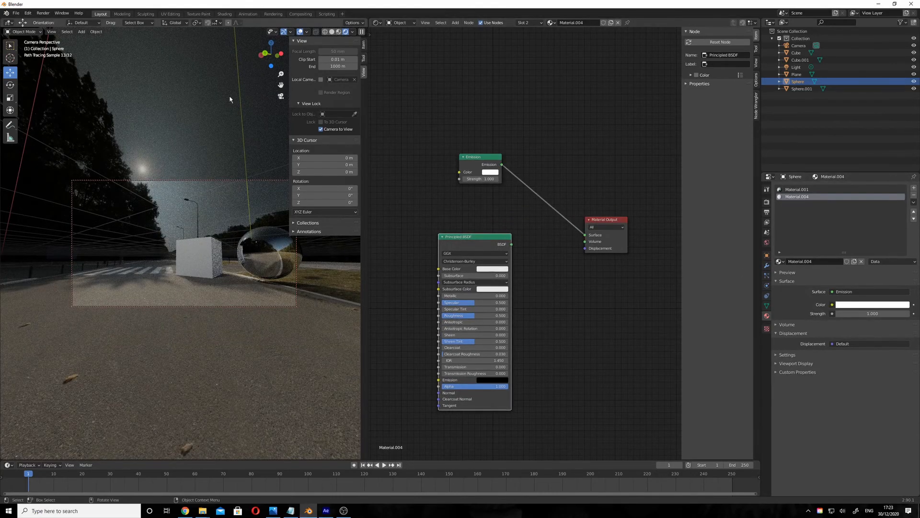
- Select all linked faces of the dome sphere in Edit Mode and assign its second material, Material.004, to them
{"action": "key", "text": "Tab"}
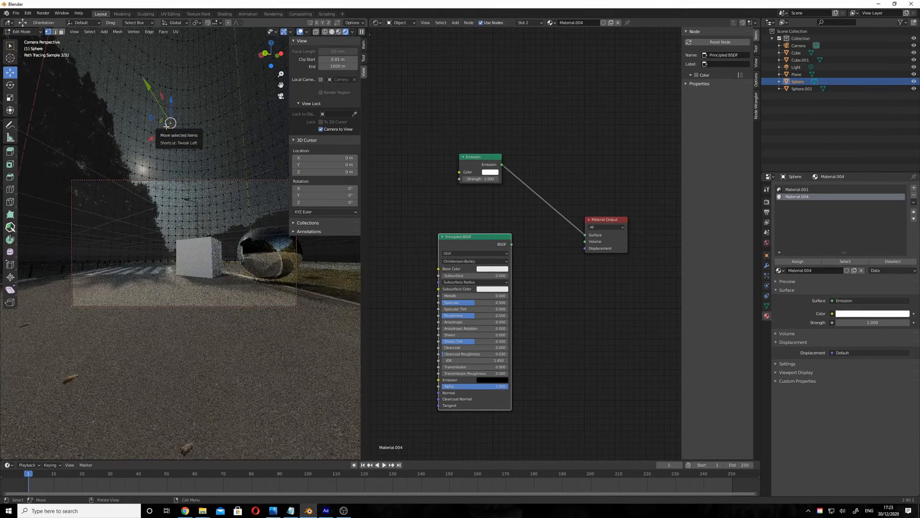
{"action": "key", "text": "ctrl+l"}
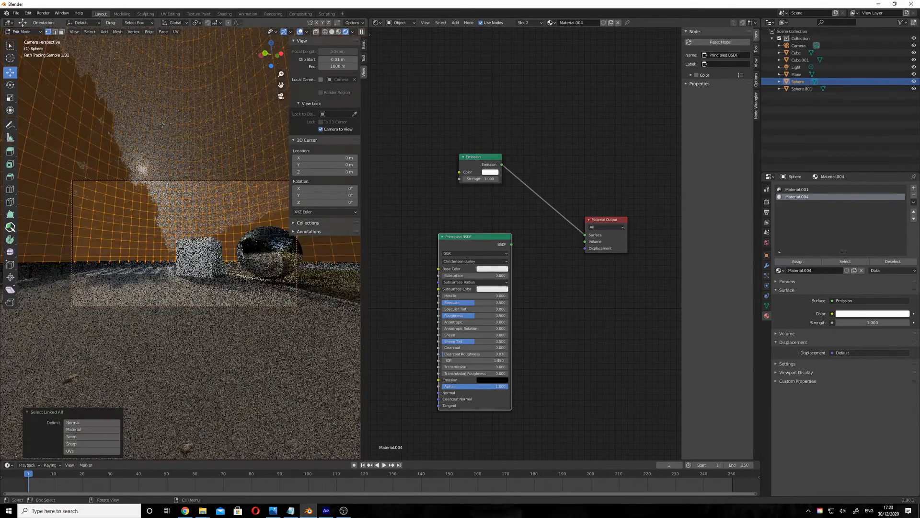
{"action": "left_click", "coordinate": [797, 262]}
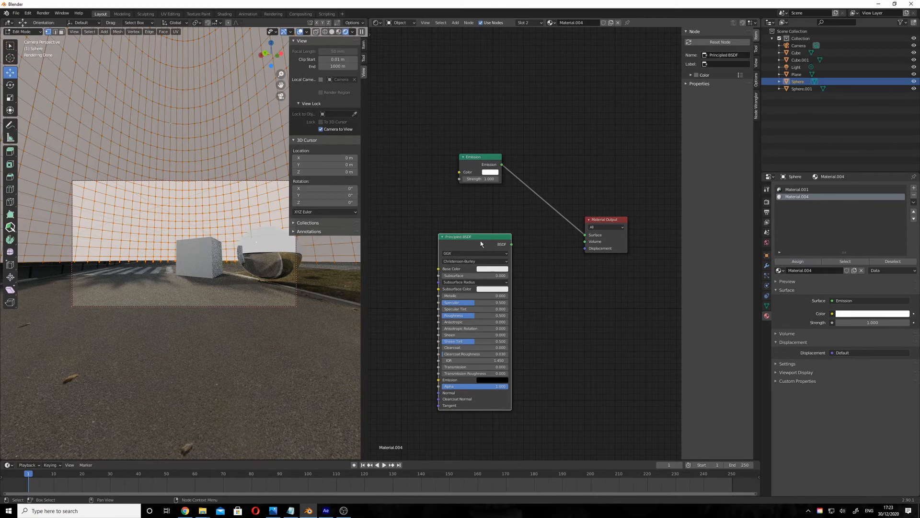
- Delete the unused Principled BSDF from the dome's Material.004 and add an Environment Texture node
{"action": "key", "text": "x"}
{"action": "key", "text": "shift+a"}
{"action": "mouse_move", "coordinate": [451, 229]}
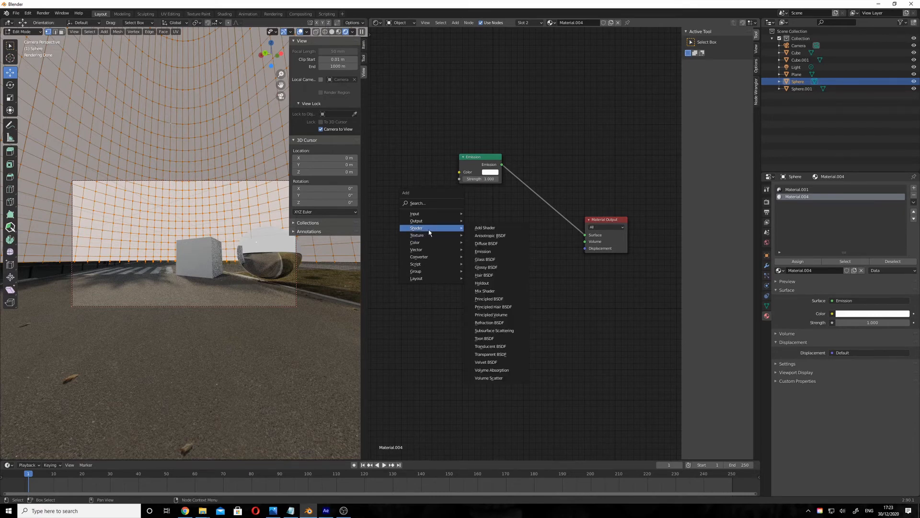
{"action": "mouse_move", "coordinate": [429, 240]}
{"action": "mouse_move", "coordinate": [413, 214]}
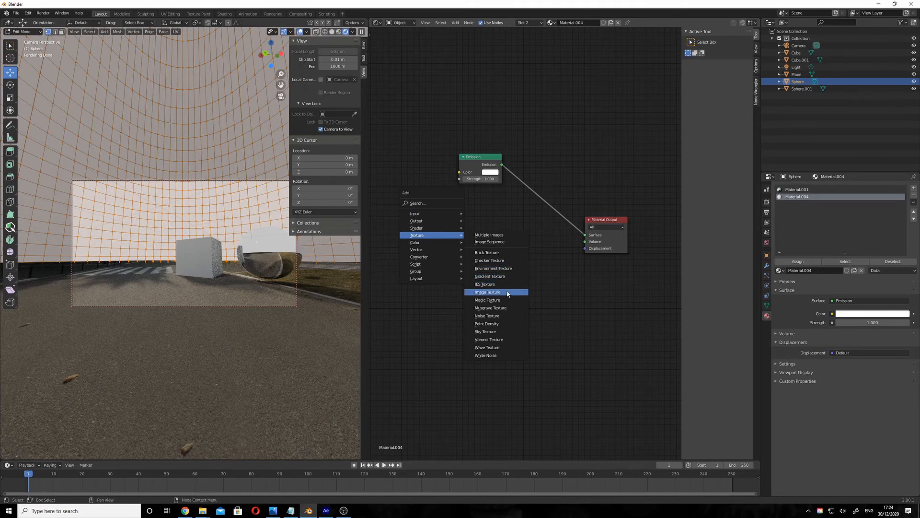
{"action": "left_click", "coordinate": [507, 270]}
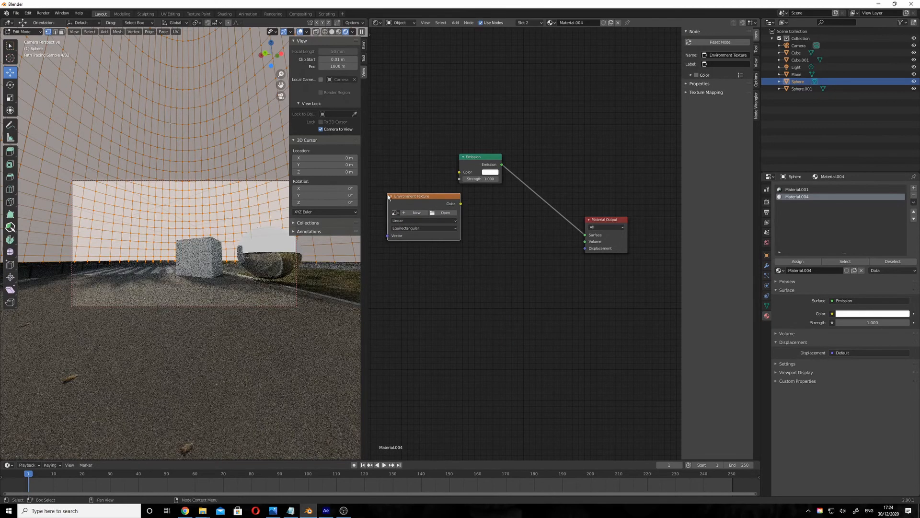
- Connect the Environment Texture to the Emission color, load crosswalk_16k.hdr into it, and return to Object Mode
{"action": "left_click", "coordinate": [461, 206]}
{"action": "left_click_drag", "start_coordinate": [461, 206], "coordinate": [513, 192]}
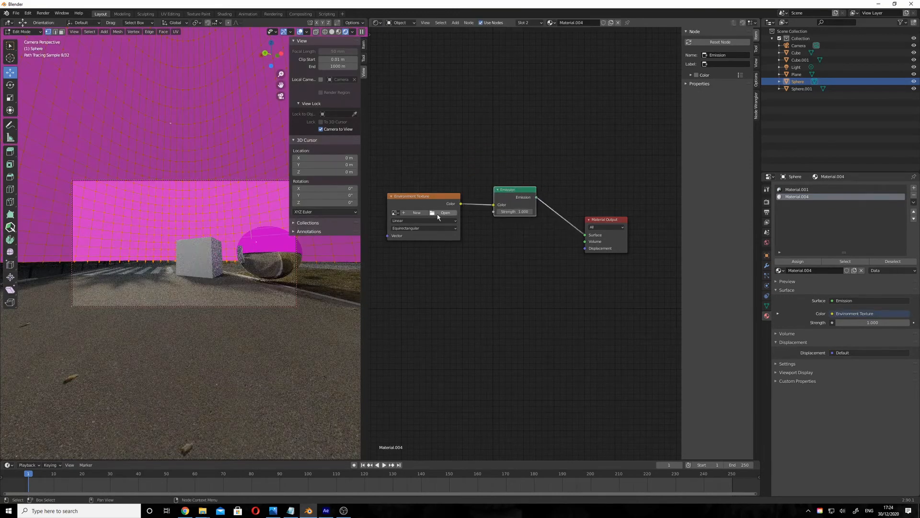
{"action": "left_click", "coordinate": [395, 212]}
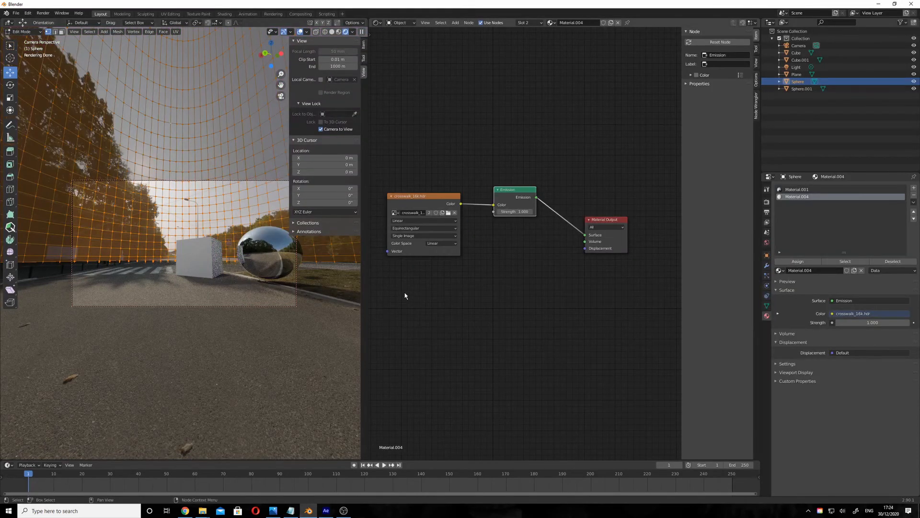
{"action": "key", "text": "Tab"}
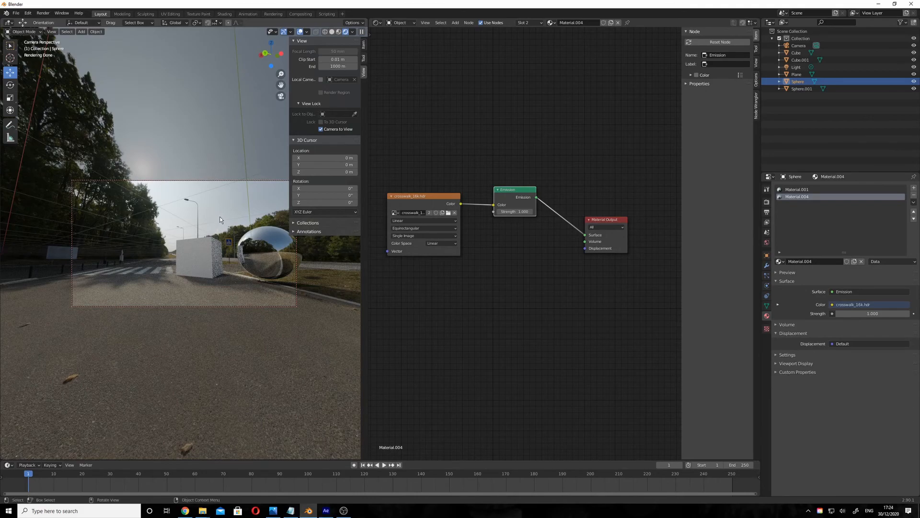
- Reframe the camera on the cube and mirror sphere, shift the floor material's Environment Texture node aside, and turn off Camera to View
{"action": "middle_click_drag", "start_coordinate": [220, 217], "coordinate": [146, 233]}
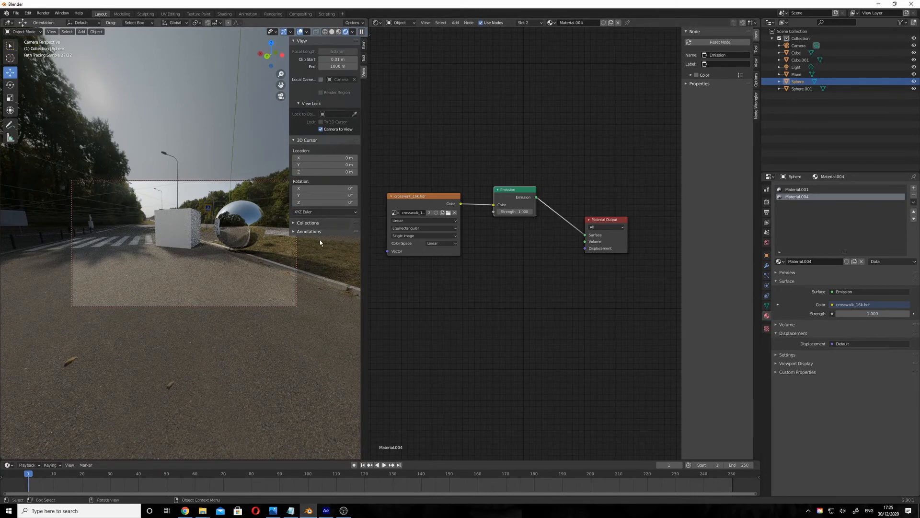
{"action": "left_click", "coordinate": [202, 281]}
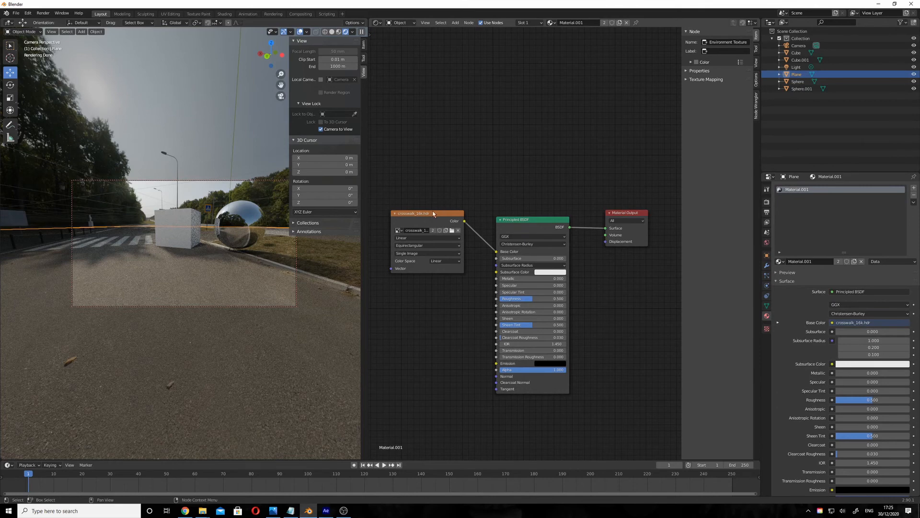
{"action": "left_click_drag", "start_coordinate": [418, 221], "coordinate": [395, 252]}
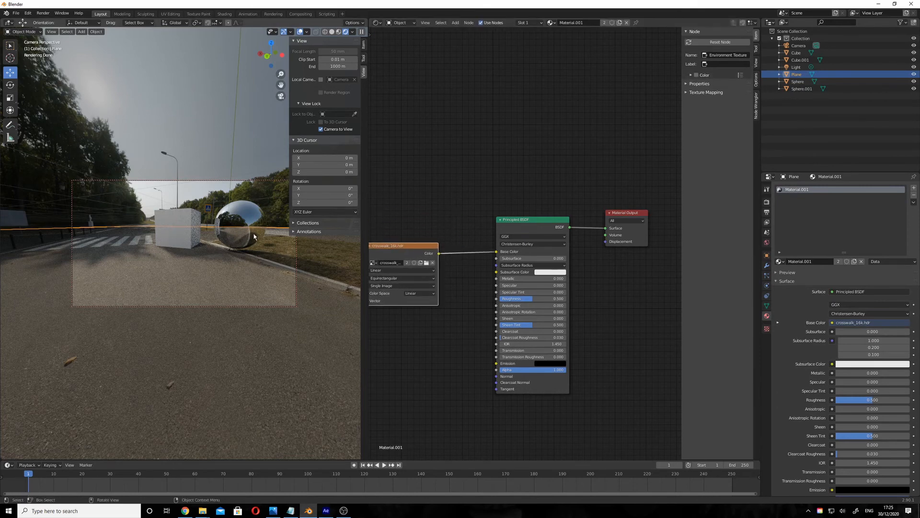
{"action": "left_click", "coordinate": [321, 130]}
- Move the test cube about 4.91 m along X, away from the mirror sphere onto the far side of the crosswalk
{"action": "scroll", "coordinate": [192, 297], "scroll_direction": "up", "scroll_amount": 1}
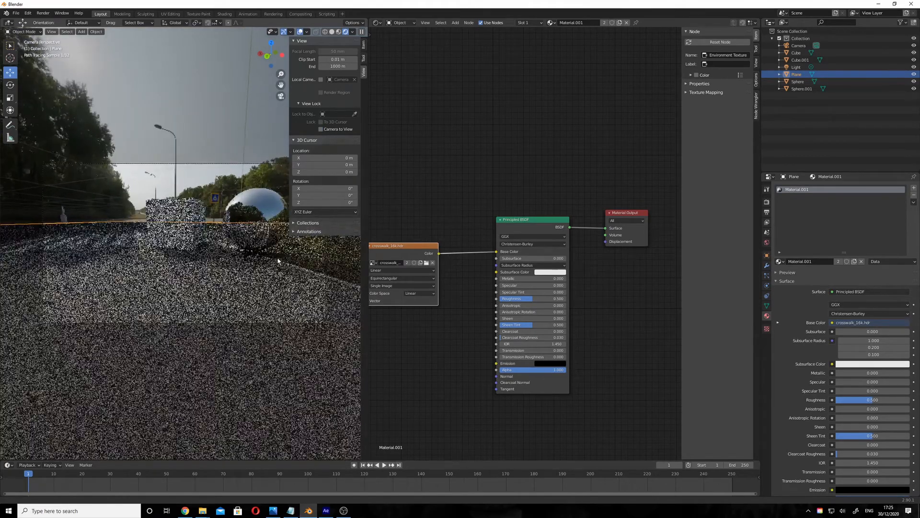
{"action": "middle_click_drag", "start_coordinate": [278, 259], "coordinate": [273, 226], "text": "ctrl"}
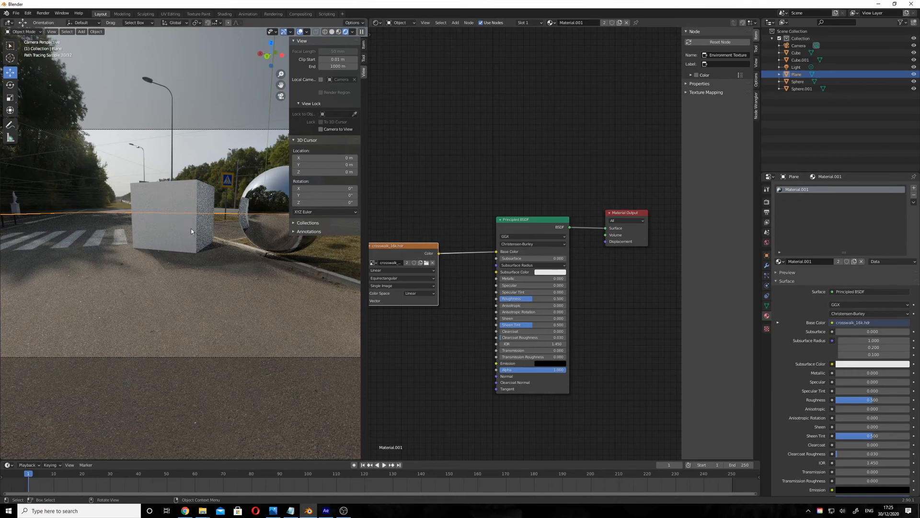
{"action": "left_click", "coordinate": [175, 229]}
{"action": "left_click_drag", "start_coordinate": [151, 220], "coordinate": [41, 218]}
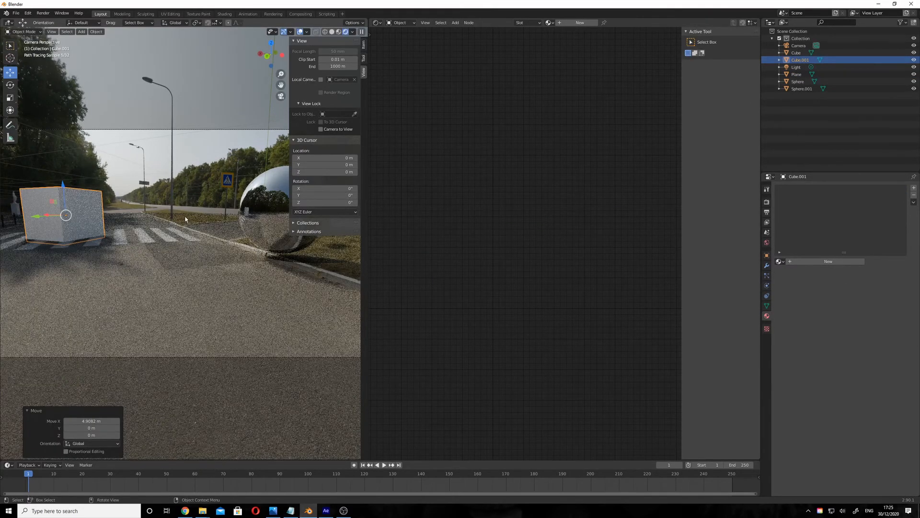
- Insert an RGB Curves node between the crosswalk texture and the Principled BSDF base color in the floor plane's material
{"action": "left_click", "coordinate": [201, 244]}
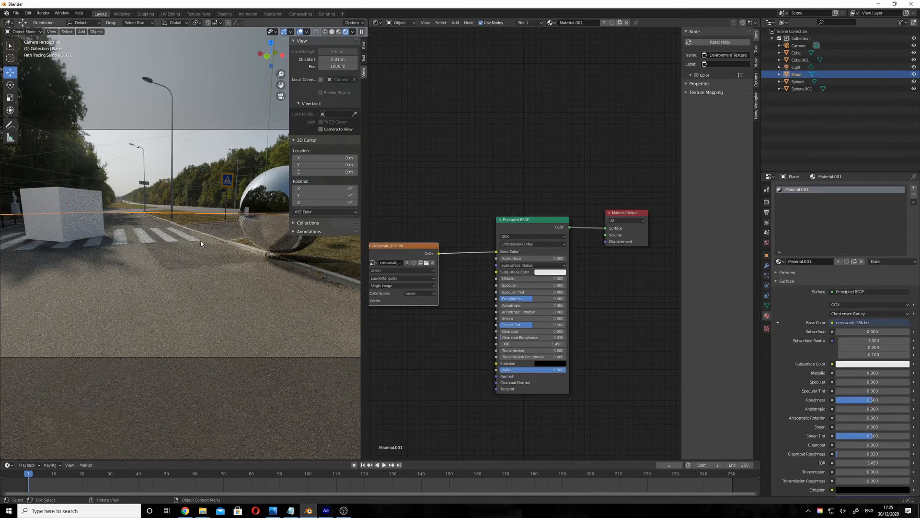
{"action": "key", "text": "shift+a"}
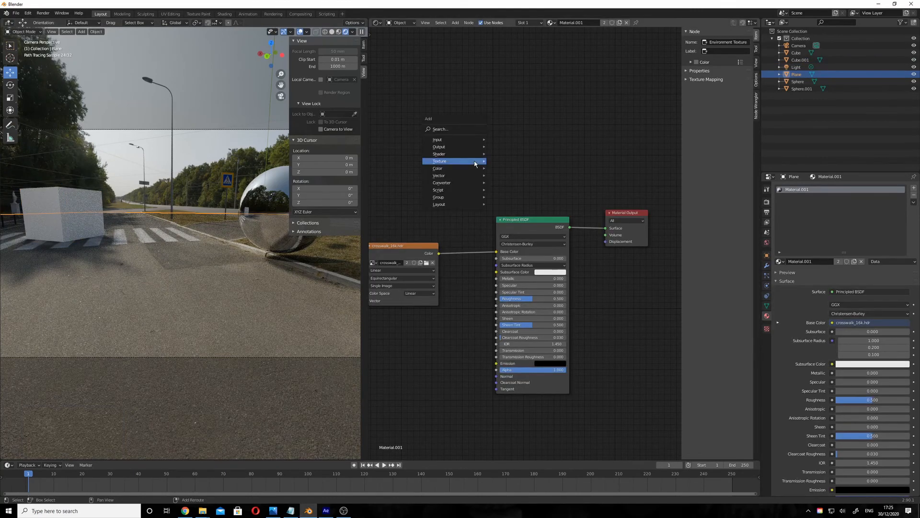
{"action": "mouse_move", "coordinate": [474, 142]}
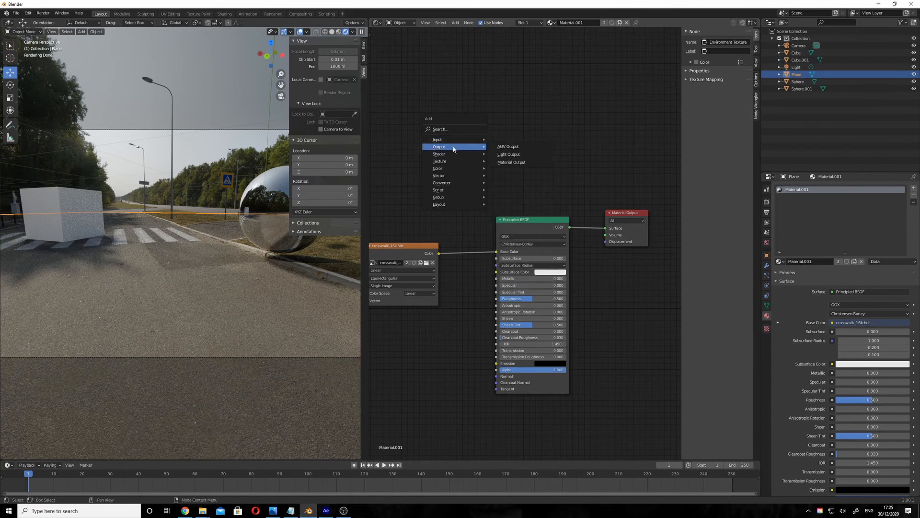
{"action": "left_click", "coordinate": [452, 130]}
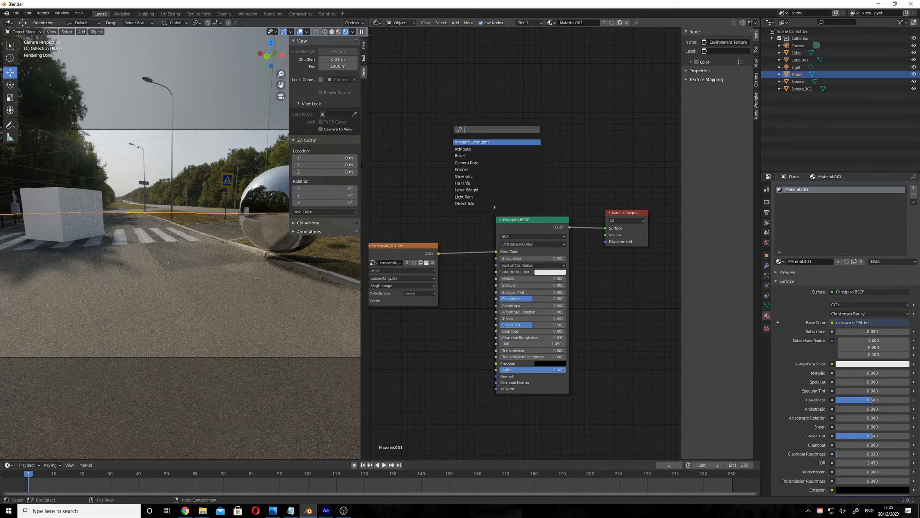
{"action": "type", "text": "cur"}
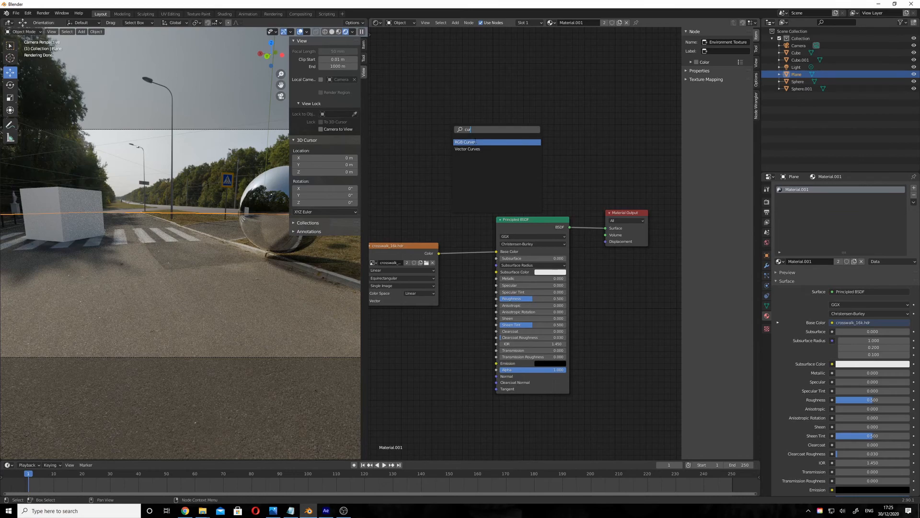
{"action": "left_click", "coordinate": [472, 143]}
{"action": "left_click", "coordinate": [470, 98]}
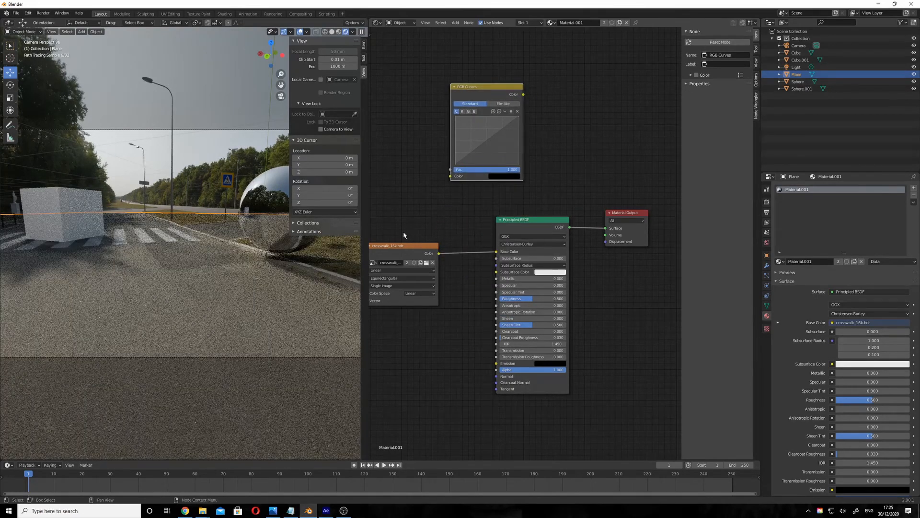
{"action": "left_click", "coordinate": [401, 247]}
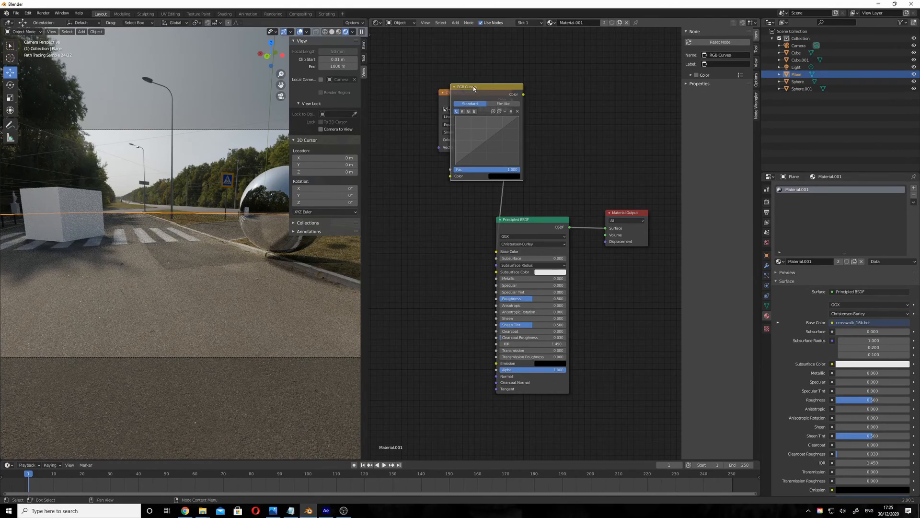
{"action": "left_click_drag", "start_coordinate": [473, 85], "coordinate": [570, 106]}
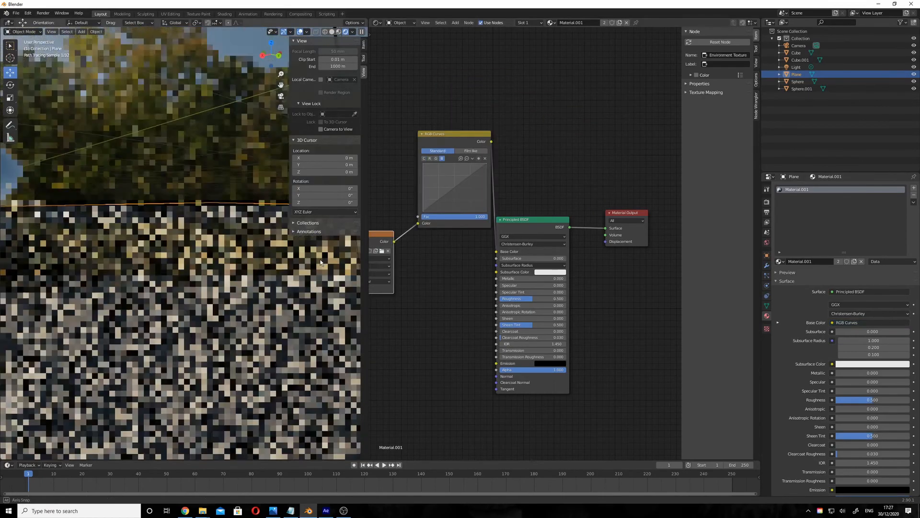
- Leave the camera view and scale the floor plane up by a factor of about 1.374
{"action": "middle_click_drag", "start_coordinate": [321, 263], "coordinate": [216, 249]}
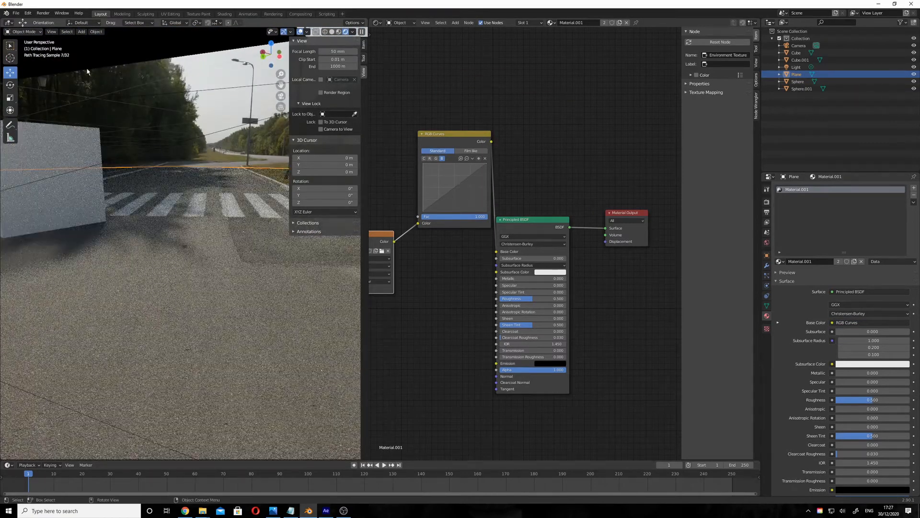
{"action": "middle_click_drag", "start_coordinate": [171, 163], "coordinate": [166, 273]}
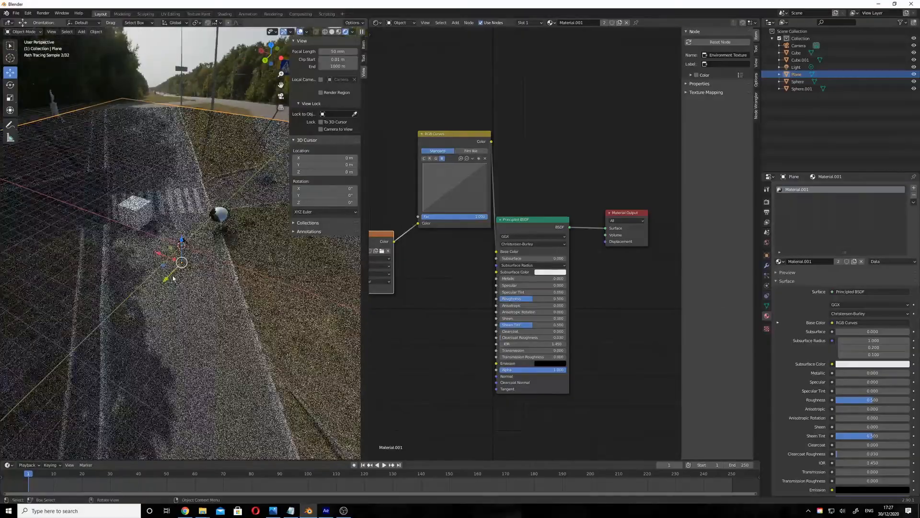
{"action": "key", "text": "s"}
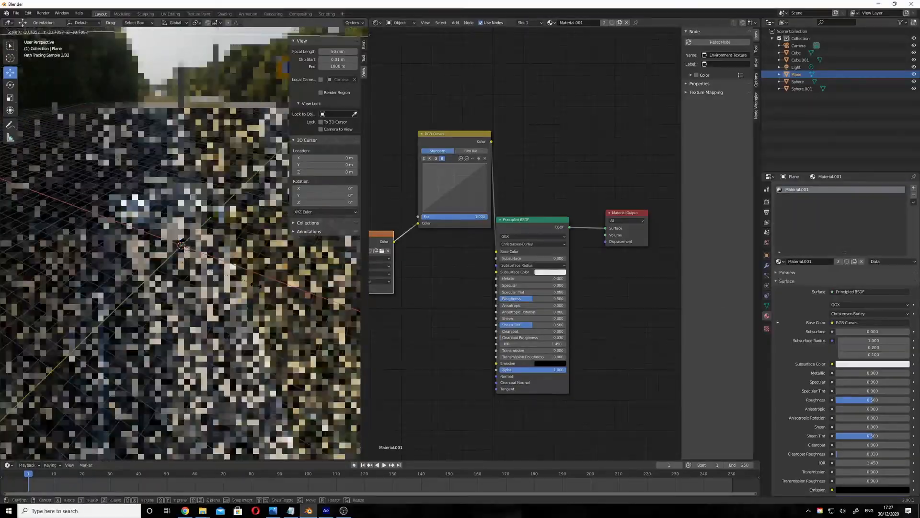
{"action": "left_click", "coordinate": [163, 283]}
- Hide the 3D viewport's sidebar, switch to Material Preview shading, and inspect the floor, cube and sphere from several angles
{"action": "middle_click_drag", "start_coordinate": [163, 283], "coordinate": [231, 265]}
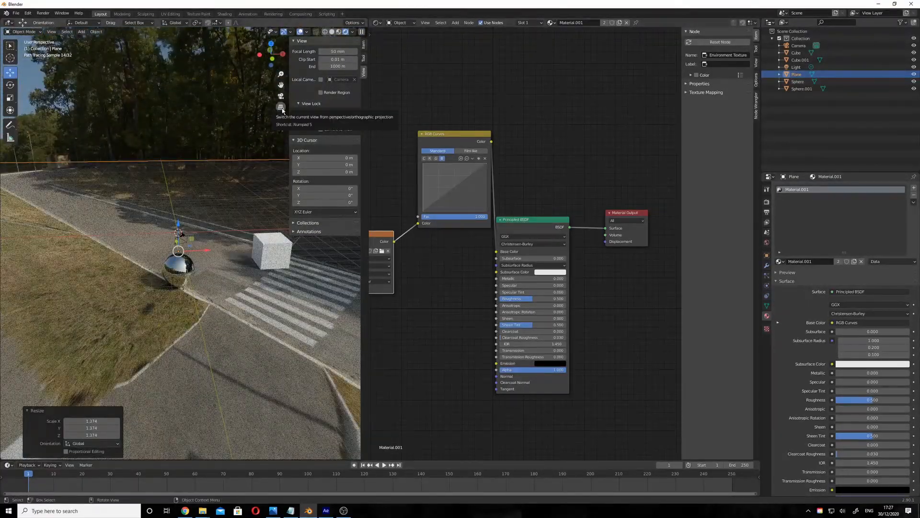
{"action": "key", "text": "n"}
{"action": "middle_click_drag", "start_coordinate": [244, 138], "coordinate": [251, 188]}
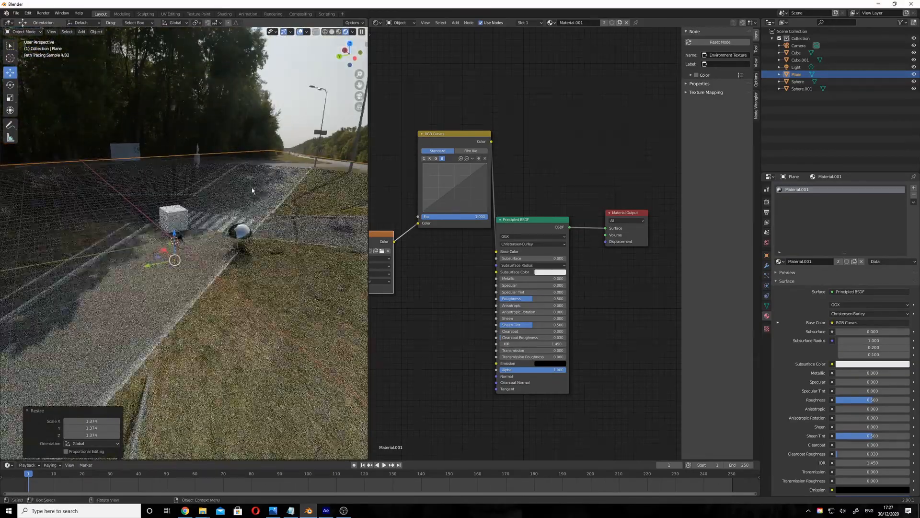
{"action": "middle_click_drag", "start_coordinate": [214, 211], "coordinate": [241, 197]}
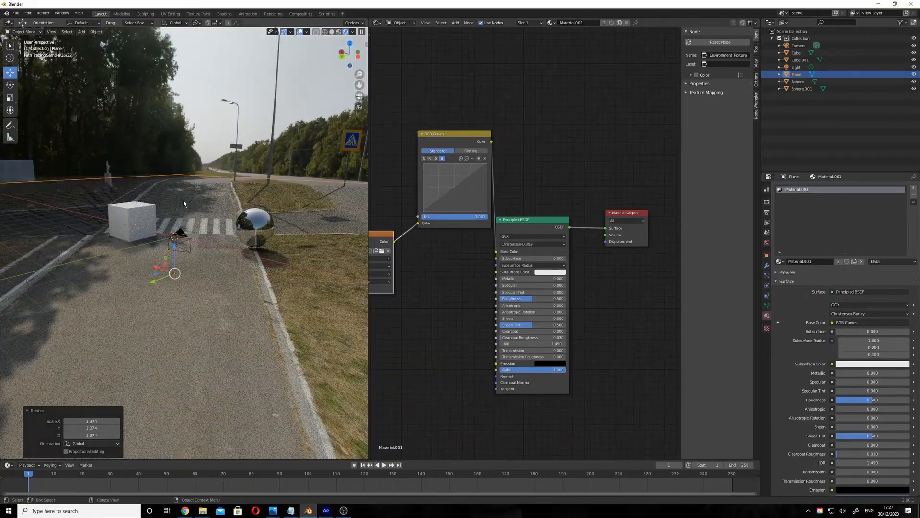
{"action": "middle_click_drag", "start_coordinate": [186, 206], "coordinate": [222, 241]}
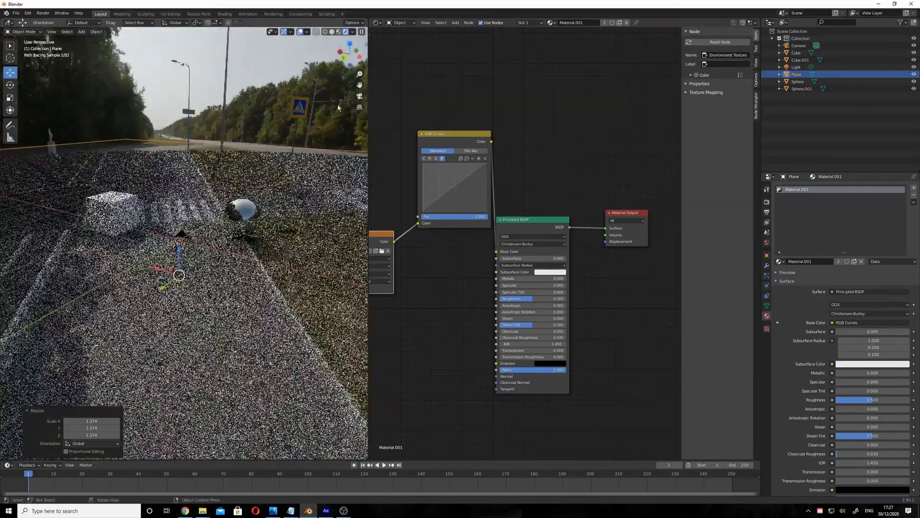
{"action": "left_click", "coordinate": [339, 32]}
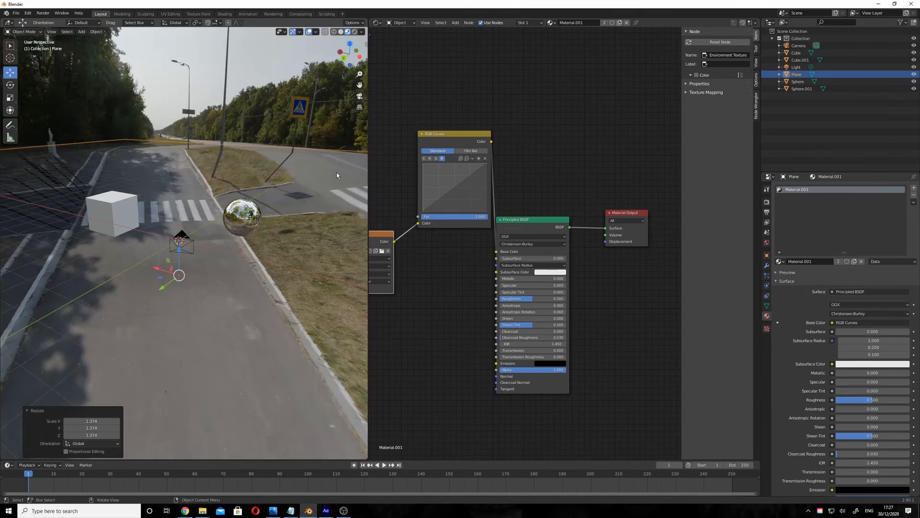
{"action": "middle_click_drag", "start_coordinate": [337, 172], "coordinate": [111, 164]}
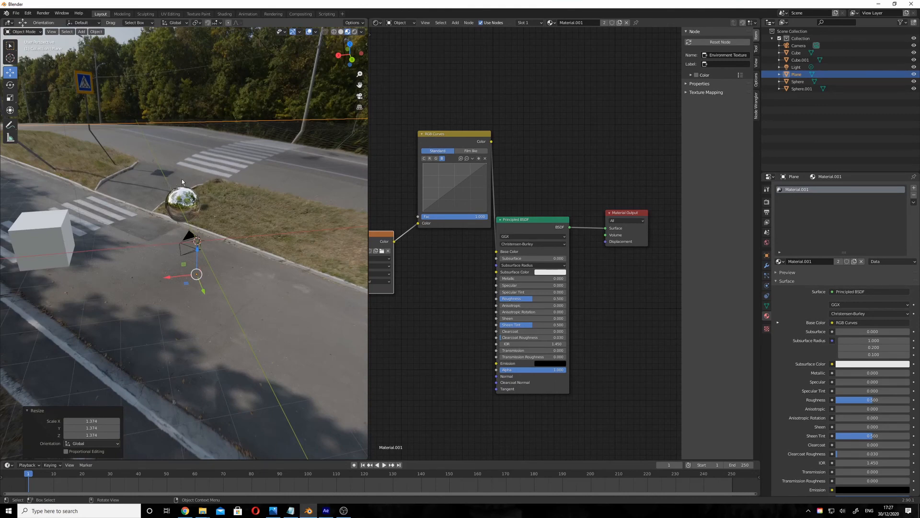
{"action": "middle_click_drag", "start_coordinate": [182, 179], "coordinate": [215, 181]}
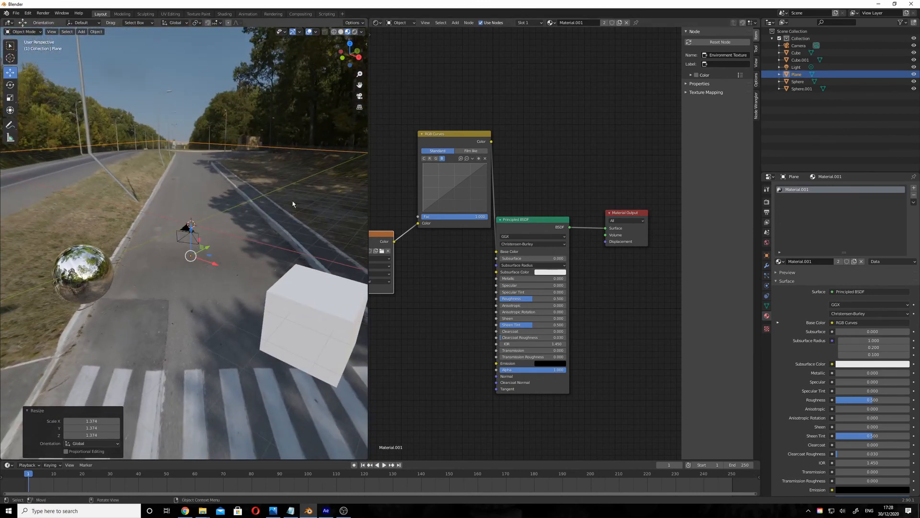
- Select the camera, look through it, and change the Shader Editor area to a second 3D Viewport
{"action": "left_click", "coordinate": [806, 47]}
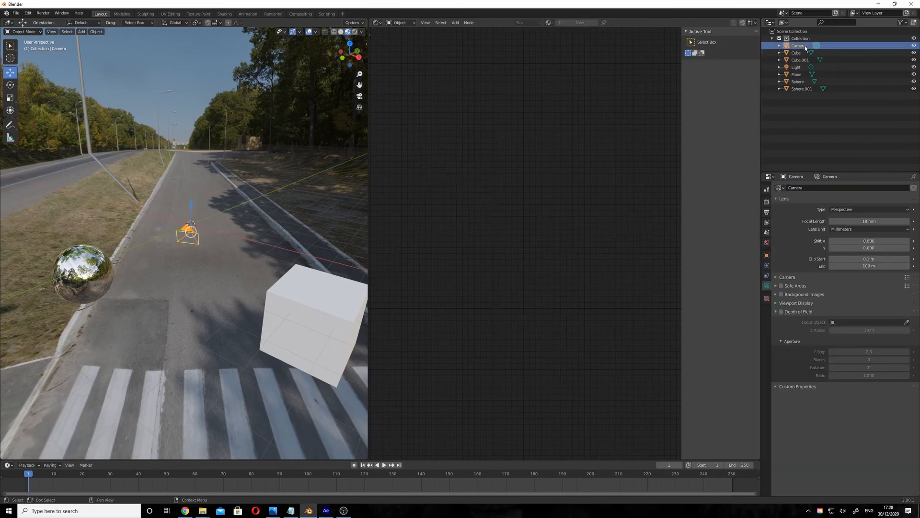
{"action": "key", "text": "KP_0"}
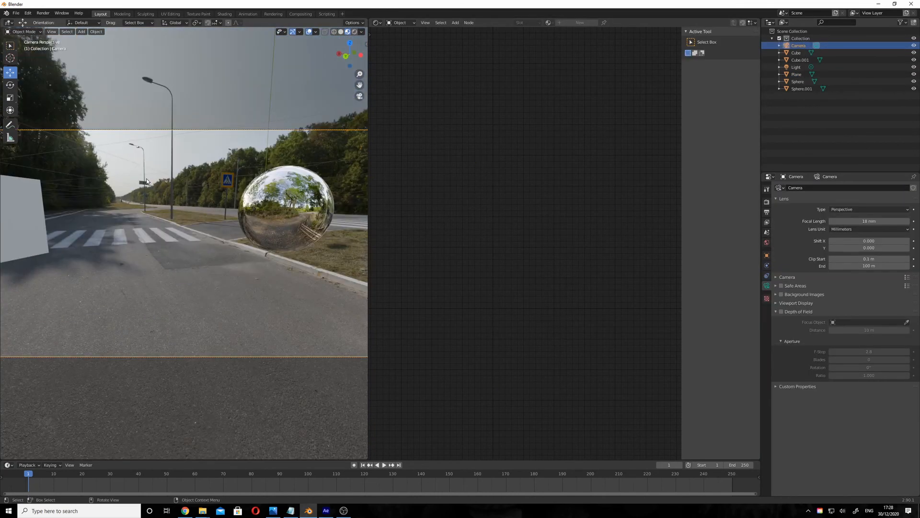
{"action": "left_click", "coordinate": [382, 23]}
{"action": "left_click", "coordinate": [398, 22]}
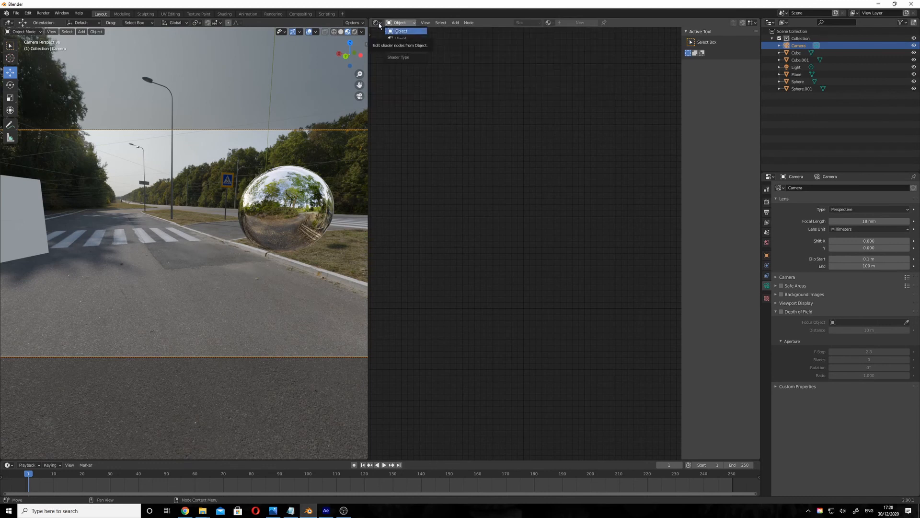
{"action": "left_click", "coordinate": [377, 23]}
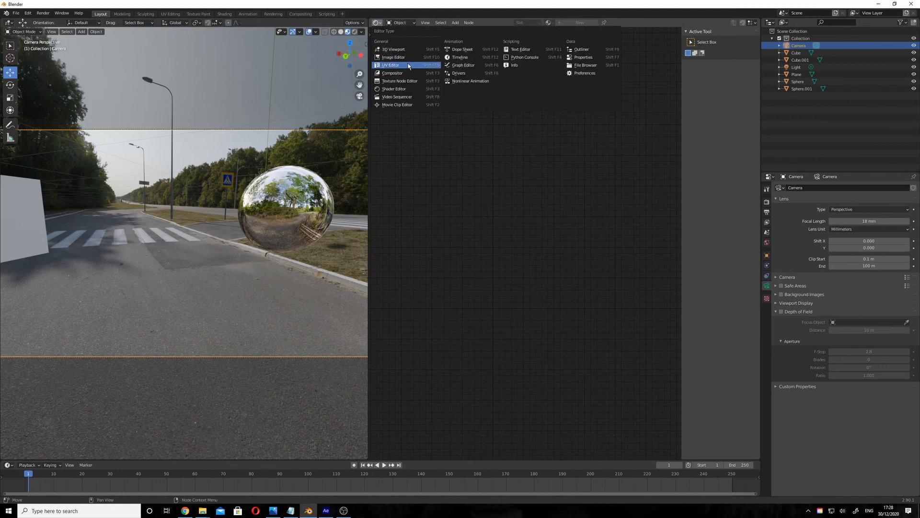
{"action": "left_click", "coordinate": [393, 50]}
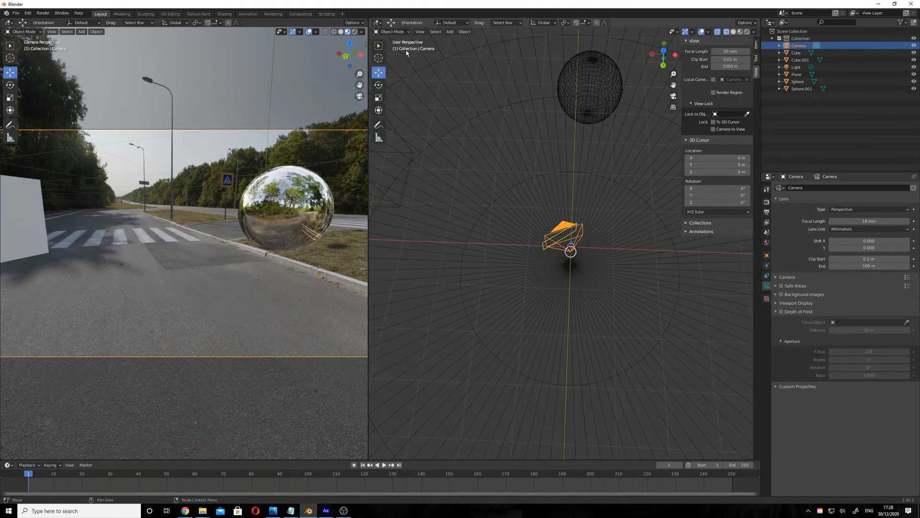
- Raise the camera about 0.64 m along Z in the second 3D viewport
{"action": "middle_click_drag", "start_coordinate": [568, 258], "coordinate": [639, 197]}
{"action": "scroll", "coordinate": [602, 245], "scroll_direction": "up", "scroll_amount": 3}
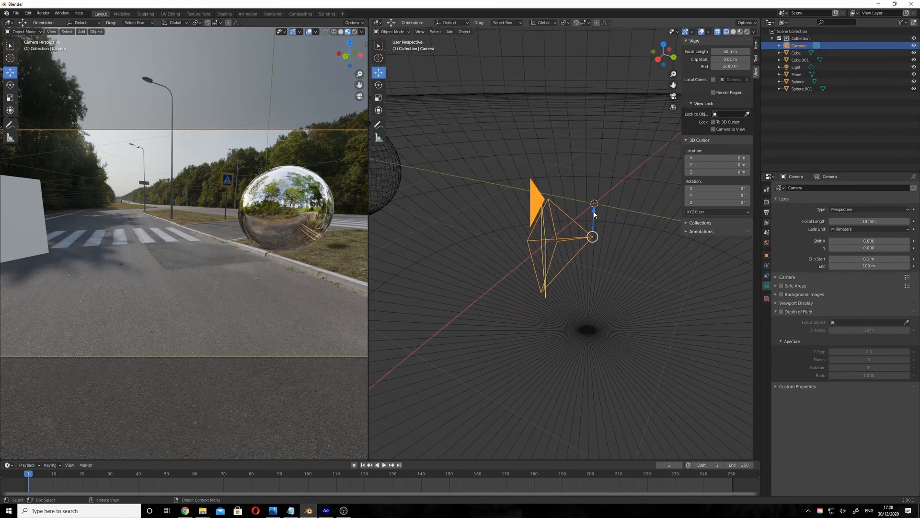
{"action": "left_click_drag", "start_coordinate": [593, 212], "coordinate": [606, 148]}
{"action": "middle_click_drag", "start_coordinate": [632, 186], "coordinate": [581, 222]}
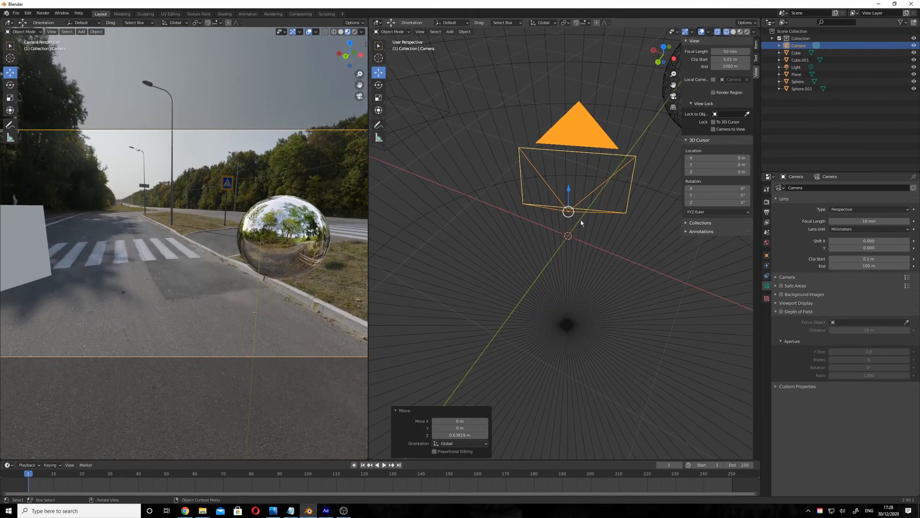